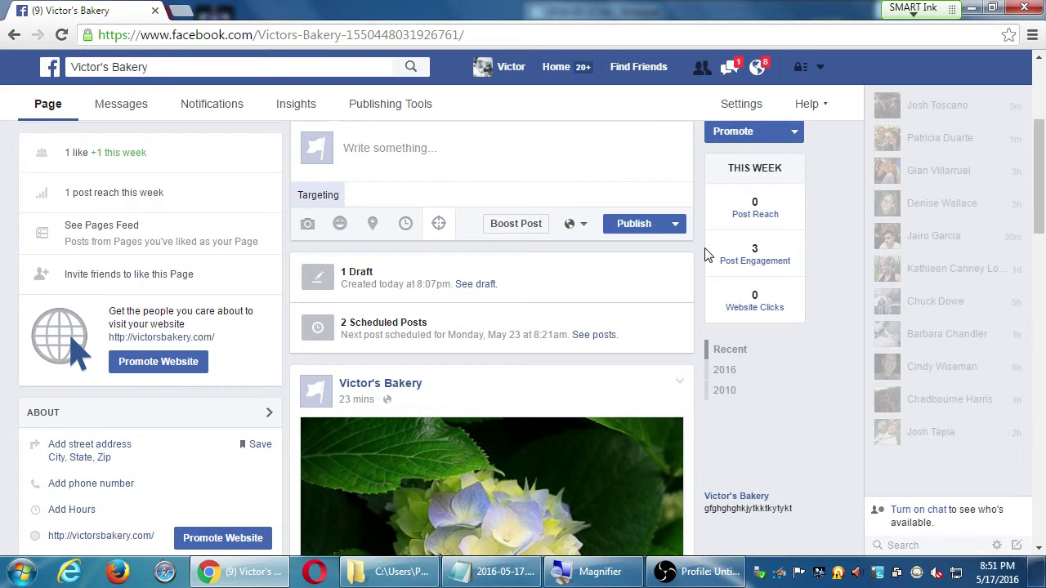
- Scroll back to the top of the Victor's Bakery page, then bring the Notepad notes forward
scroll(619, 320, "up", 2)
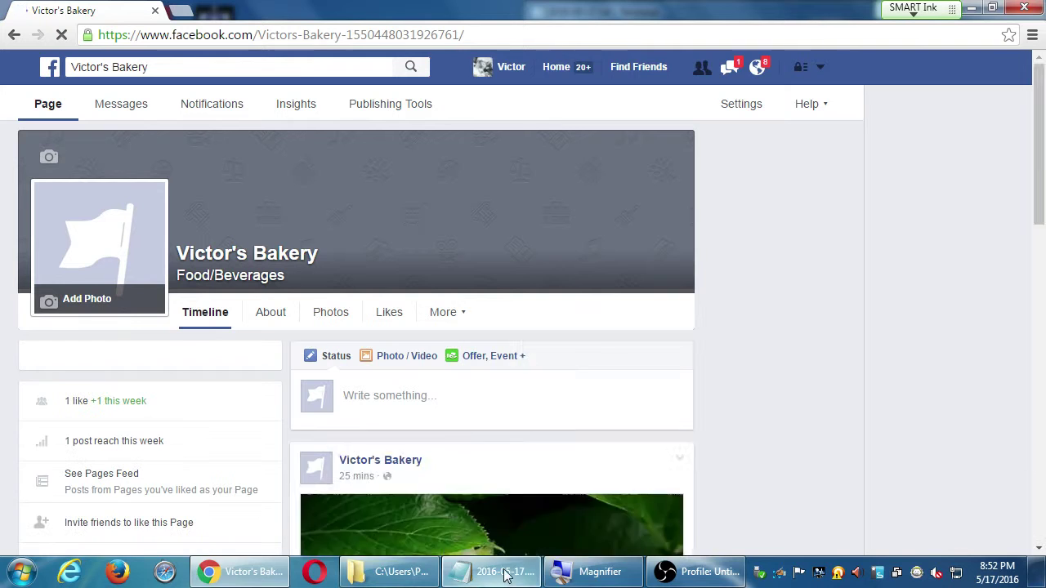
left_click(503, 574)
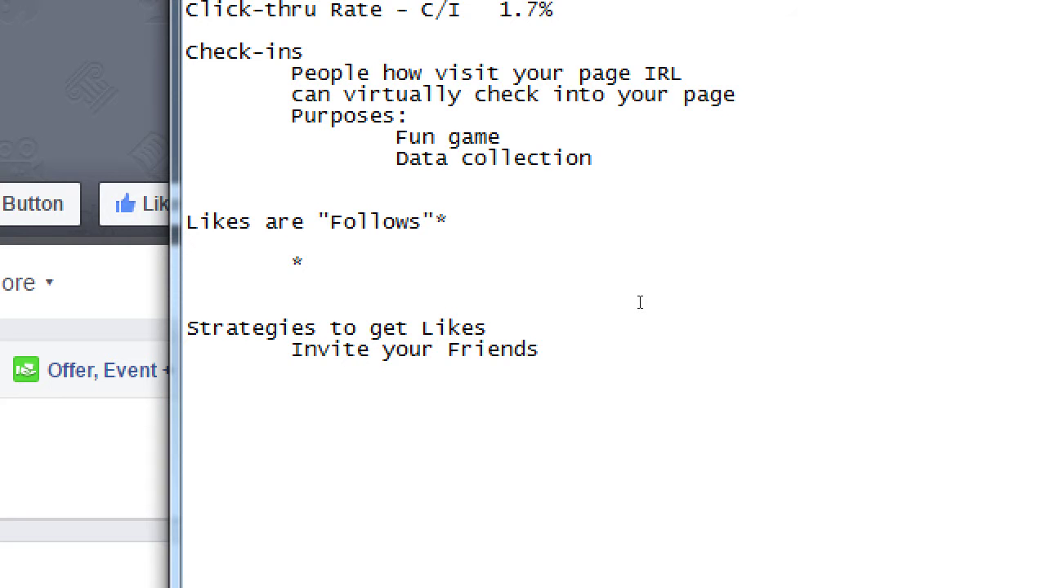
- Zoom the Magnifier out and bring the Victor's Bakery Facebook page in front of Notepad
key("super+minus")
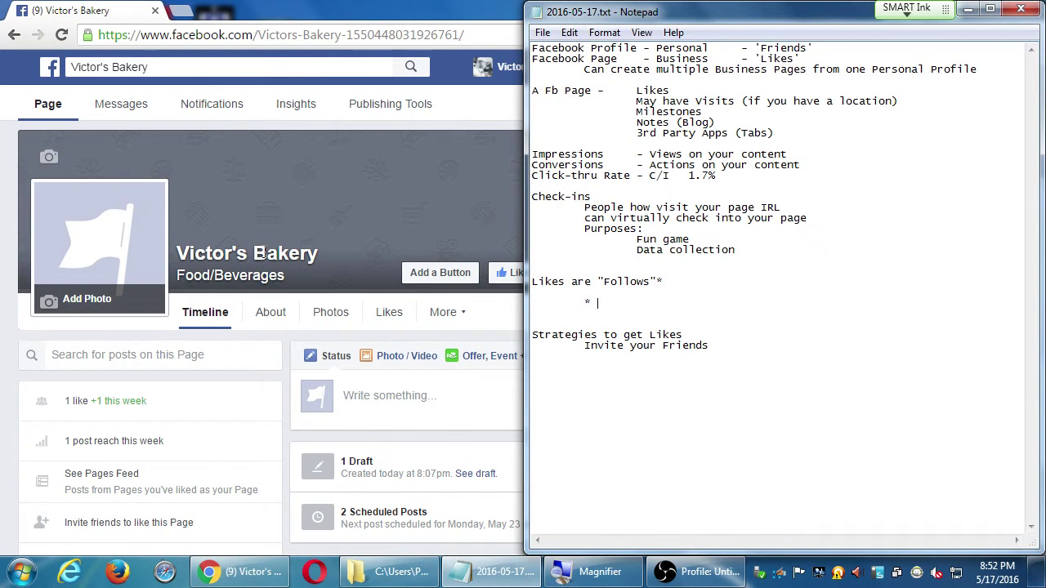
left_click(328, 228)
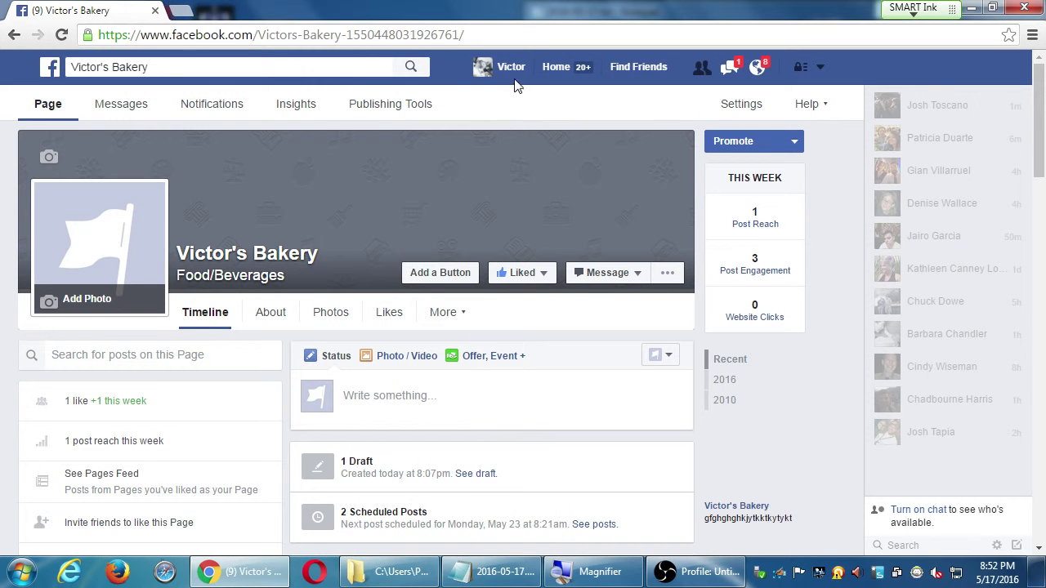
left_click(553, 72)
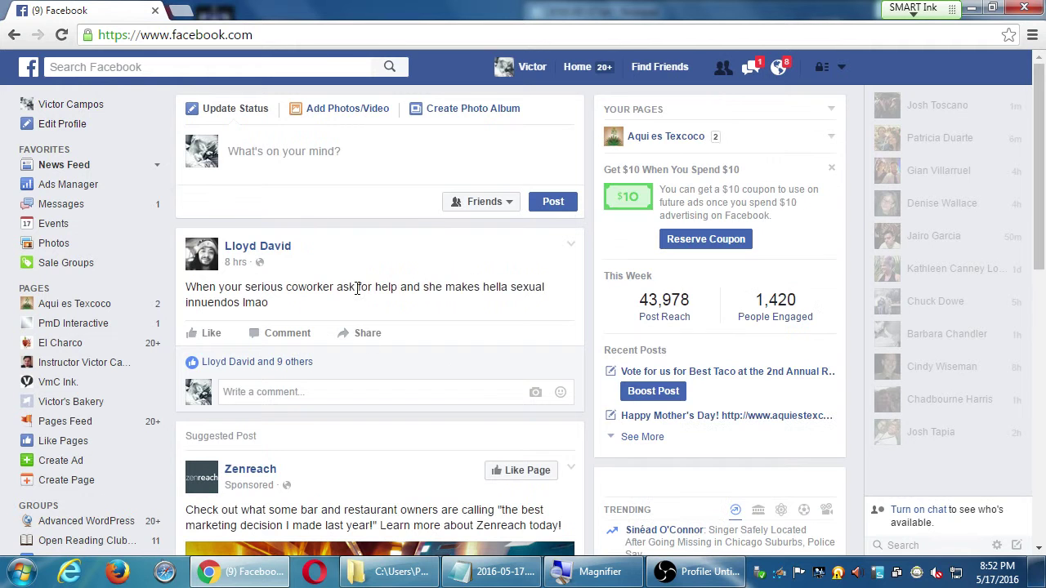
key("alt+Left")
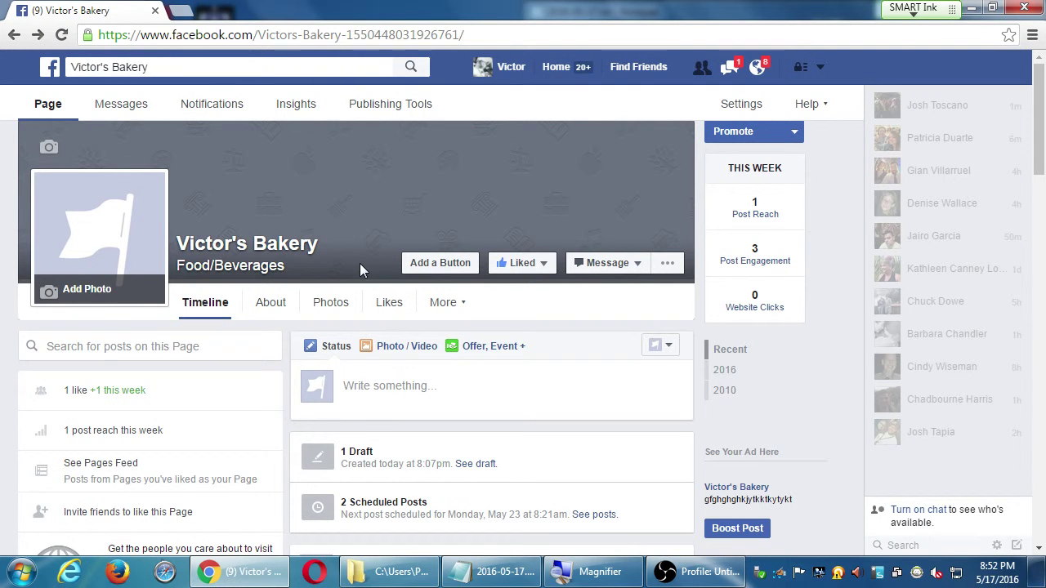
- Note 'Not any more' after Likes-are-Follows, plus an indented line 'You as a business cannot relly on Likes anymore'
left_click(490, 571)
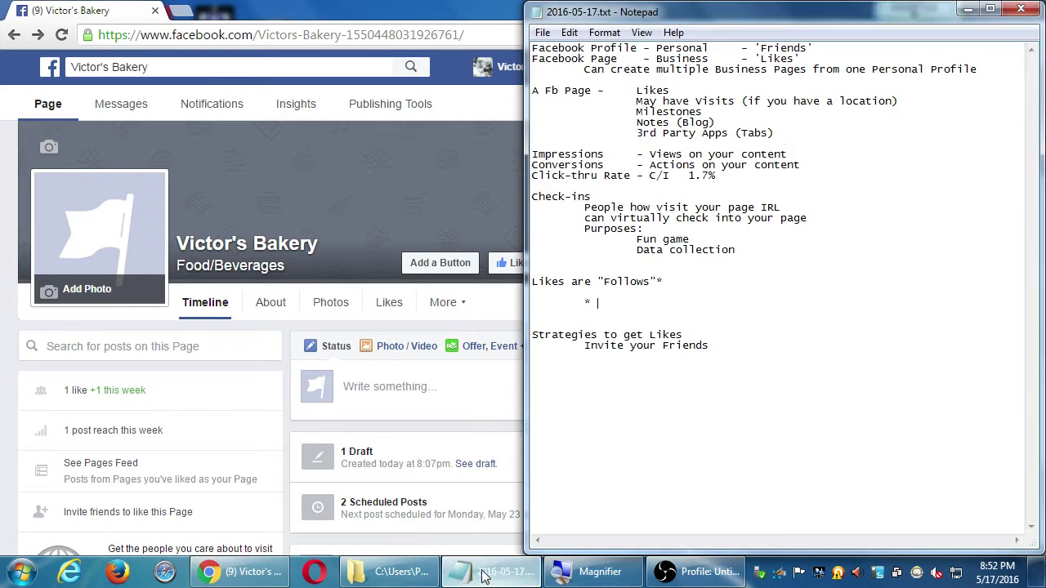
type("Not any more")
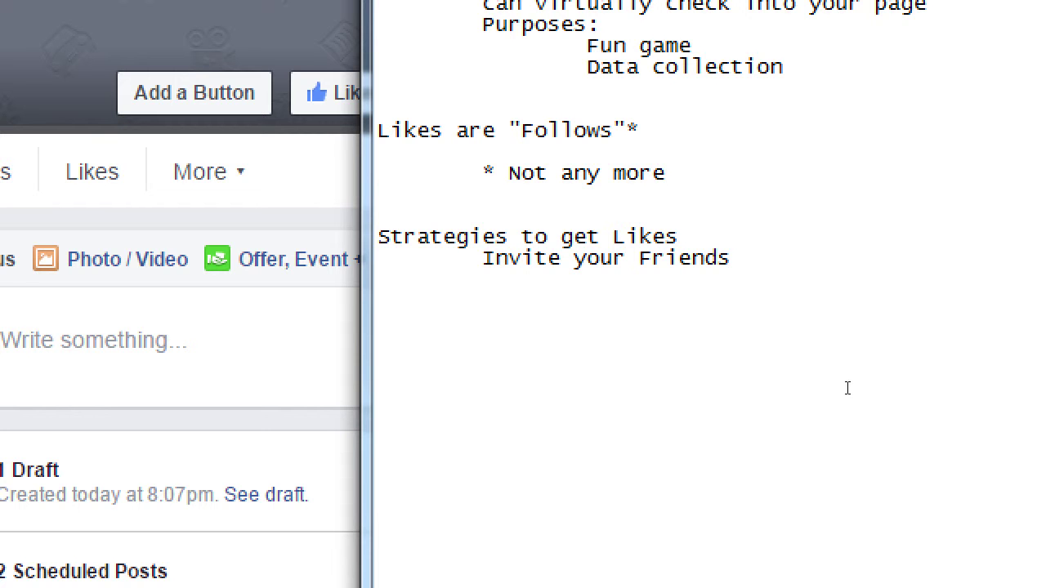
key("Return")
key("Tab")
key("Tab")
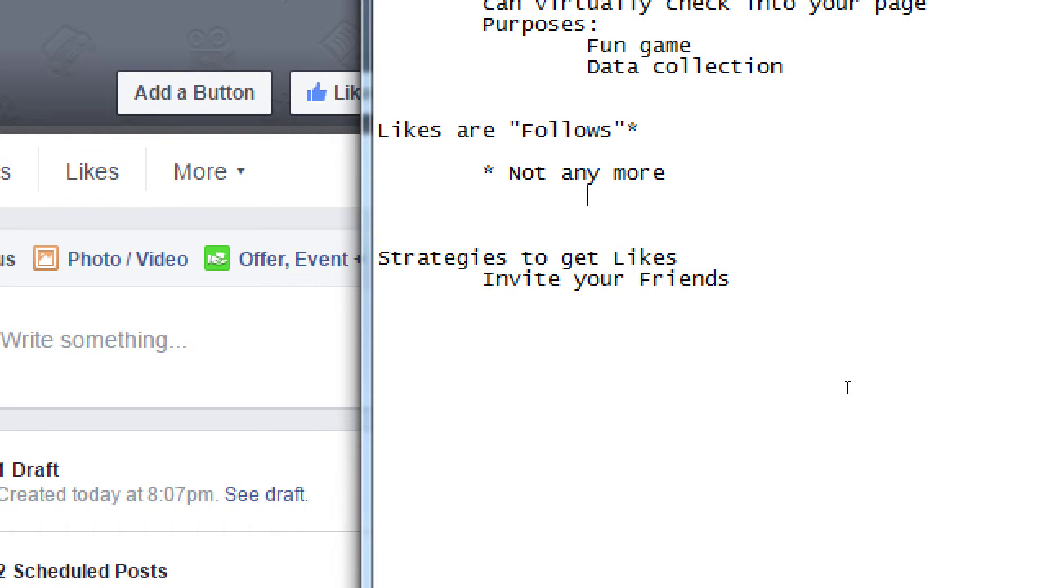
type("You as a busi")
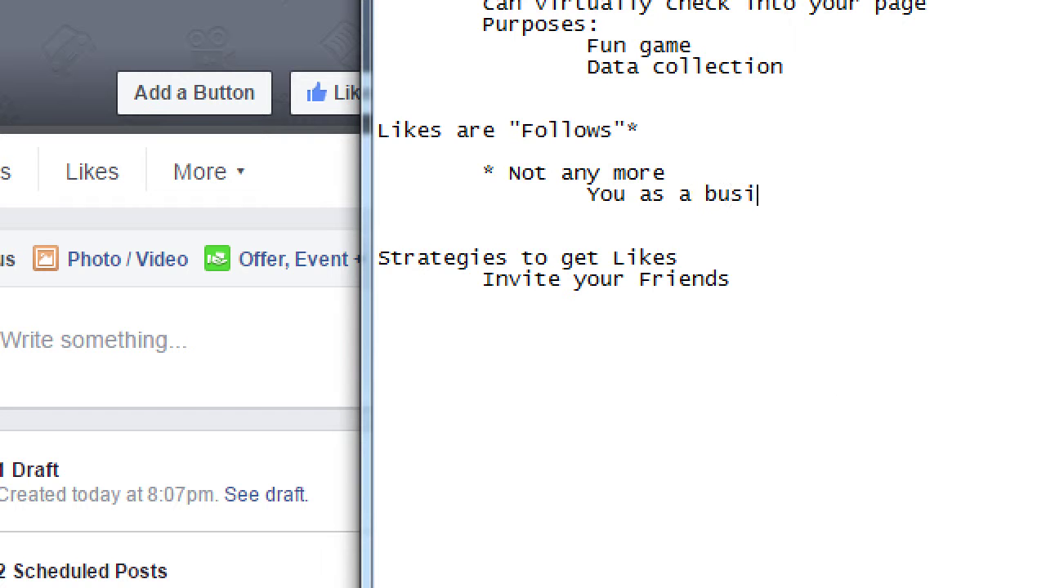
type("ness cannot rell")
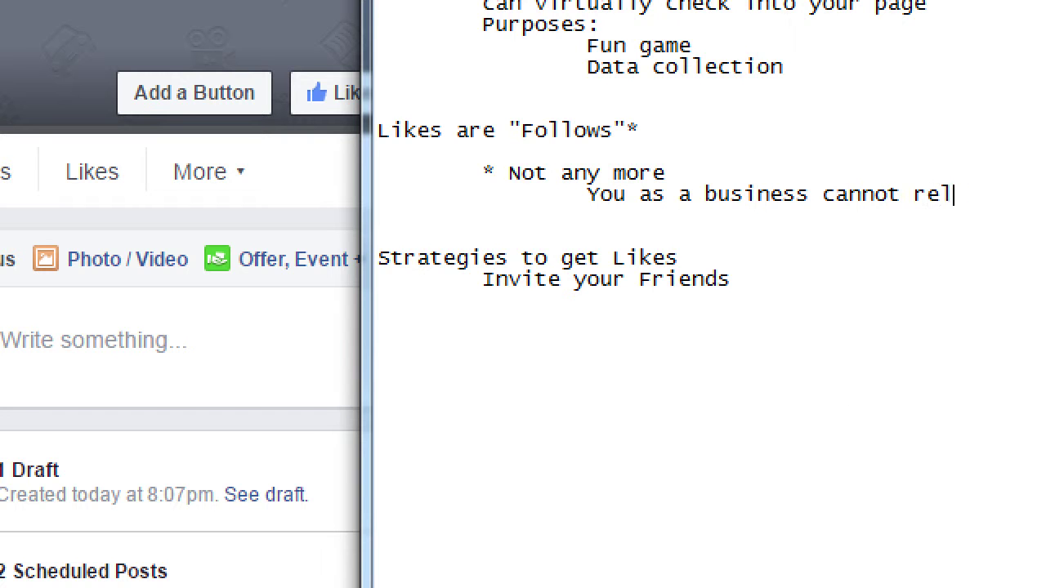
key("BackSpace")
key("BackSpace")
type("al")
key("BackSpace")
key("BackSpace")
type("lly on")
type(" Liek")
key("BackSpace")
key("BackSpace")
type("kes anymore")
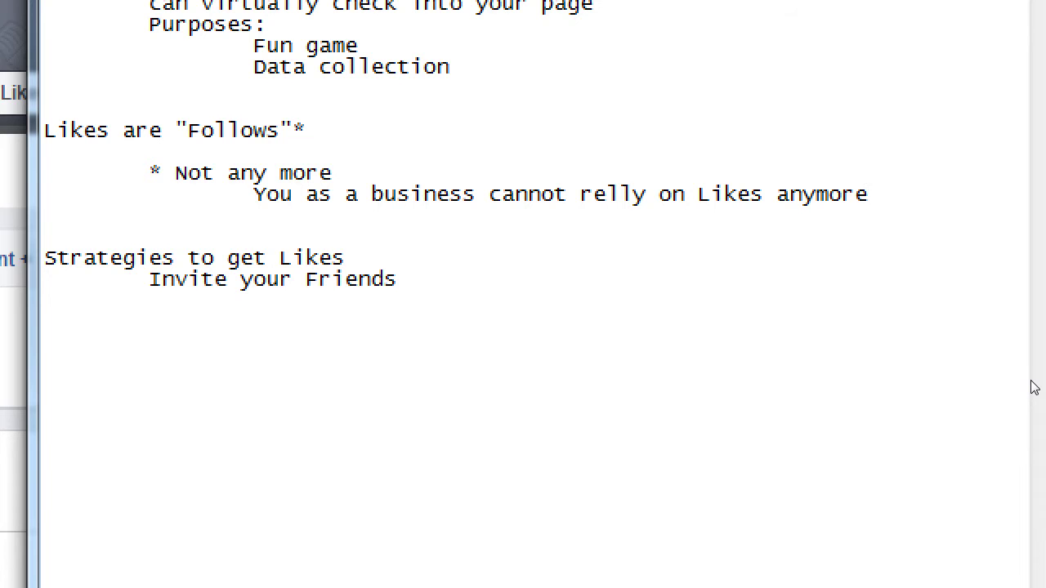
key("super+minus")
- Search Facebook for 'npr' and open the NPR Page
left_click(207, 69)
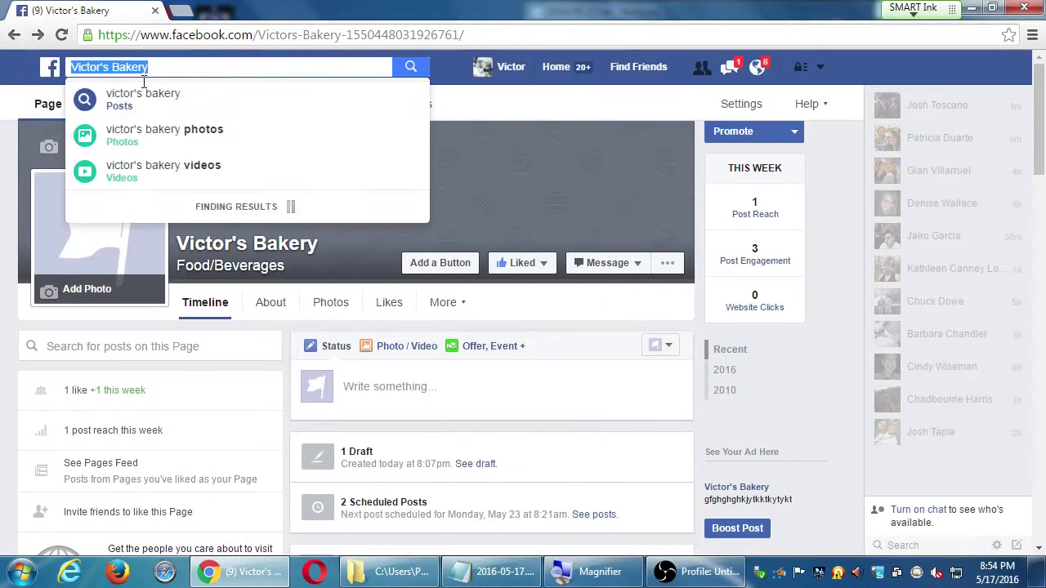
triple_click(273, 73)
type("npr")
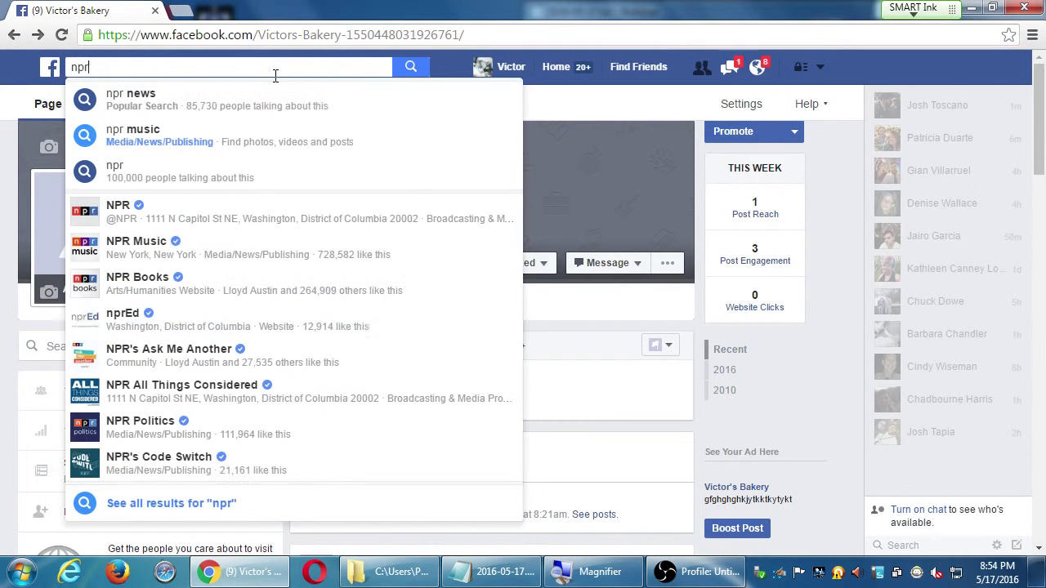
left_click(159, 219)
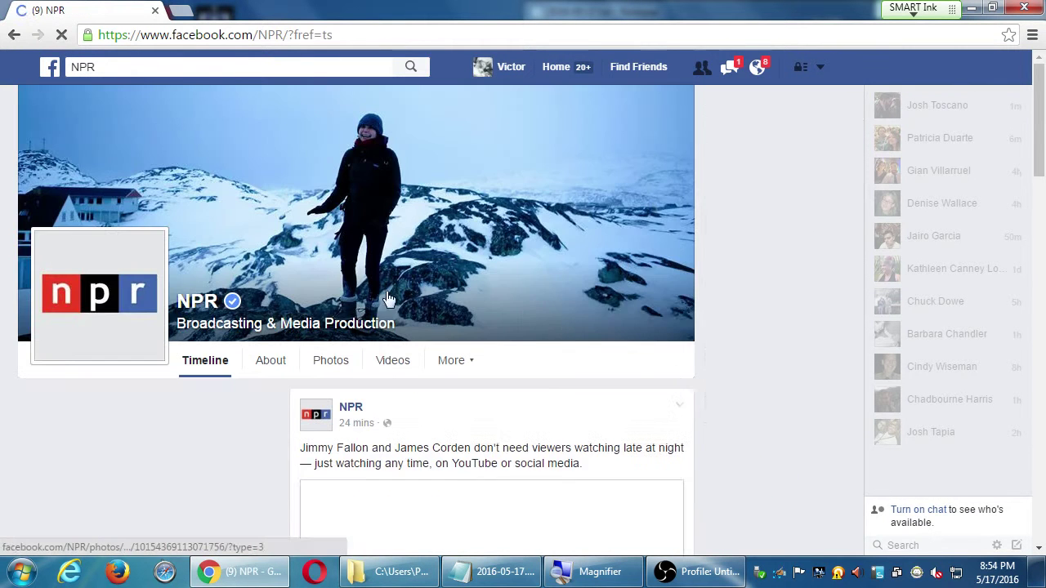
- Browse NPR's posts and a post's options menu, then go back to Victor's Bakery
scroll(385, 291, "down", 3)
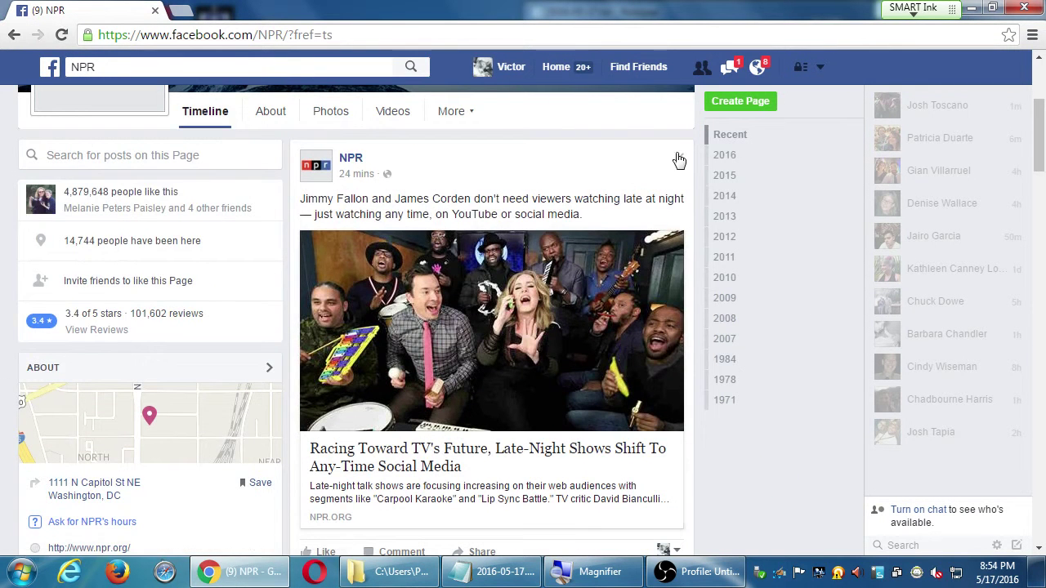
left_click(678, 157)
left_click(659, 144)
scroll(578, 429, "down", 4)
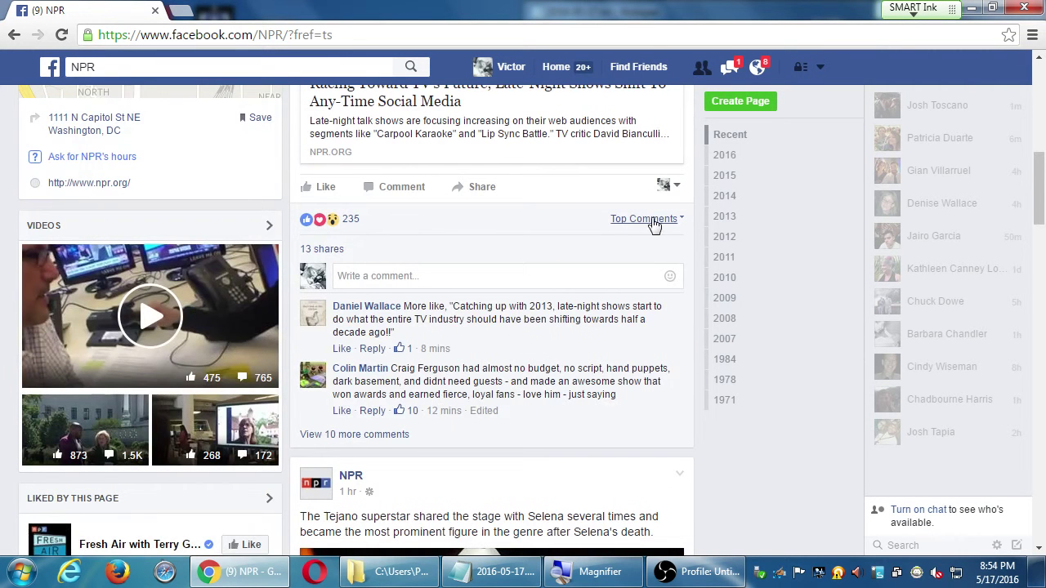
scroll(695, 373, "down", 2)
scroll(698, 418, "down", 6)
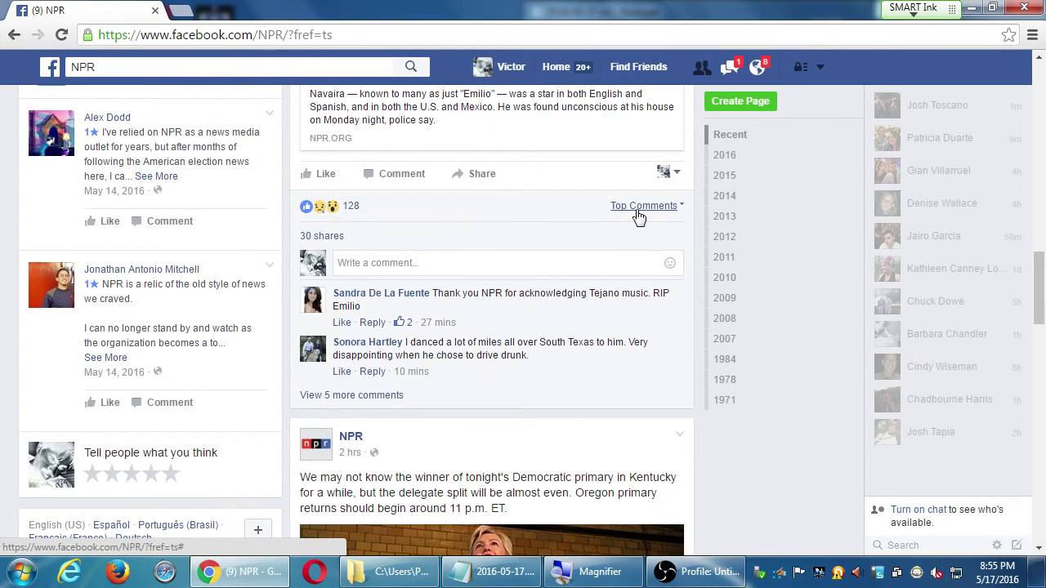
scroll(630, 227, "up", 4)
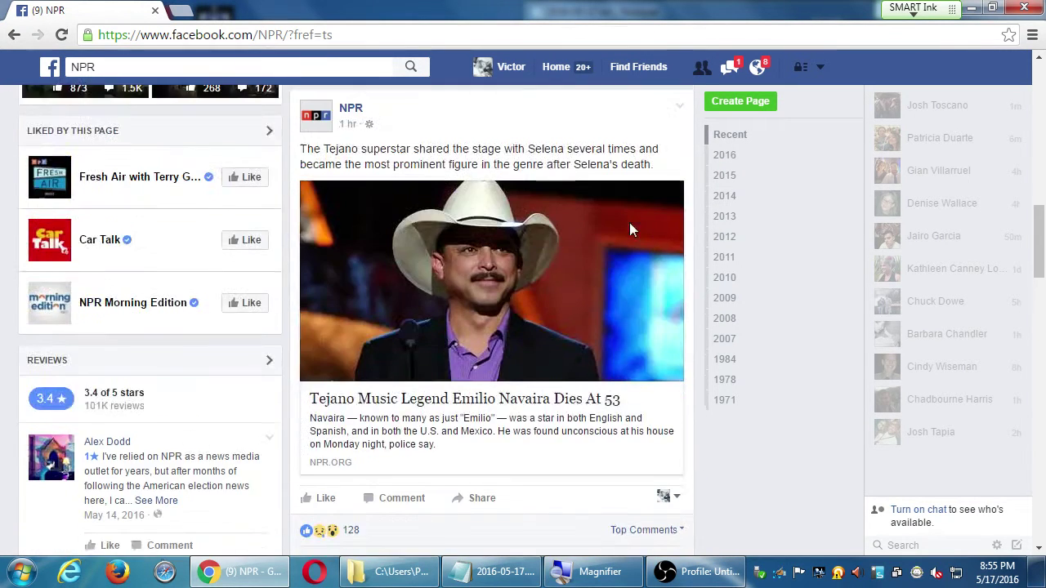
scroll(629, 230, "up", 10)
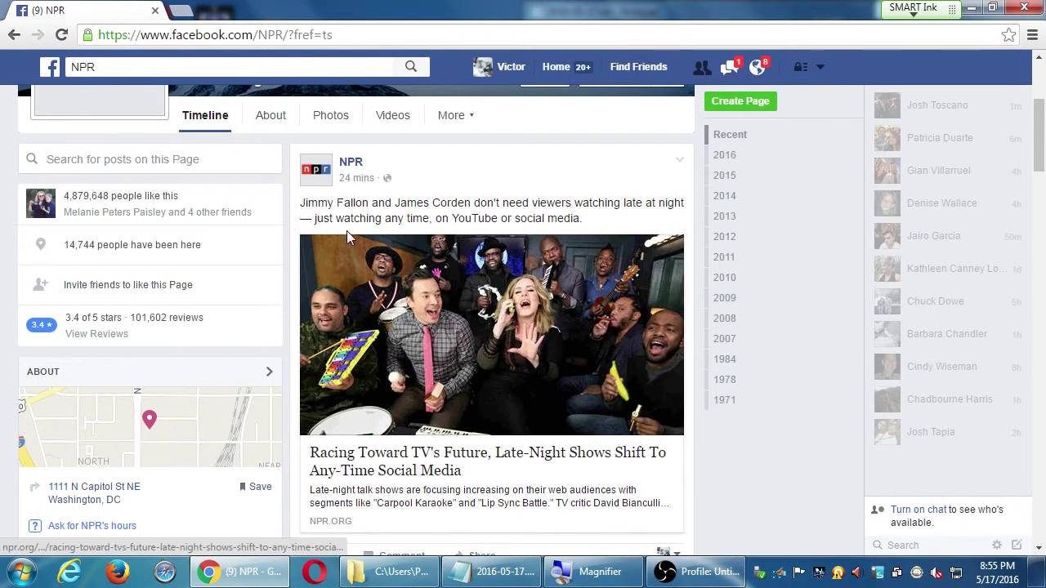
scroll(347, 235, "up", 3)
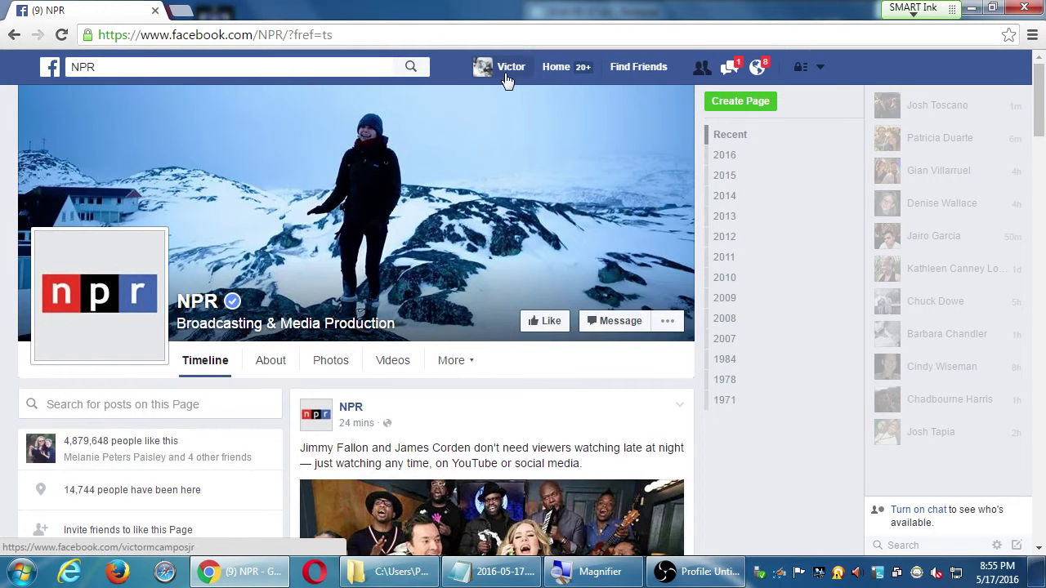
key("alt+Left")
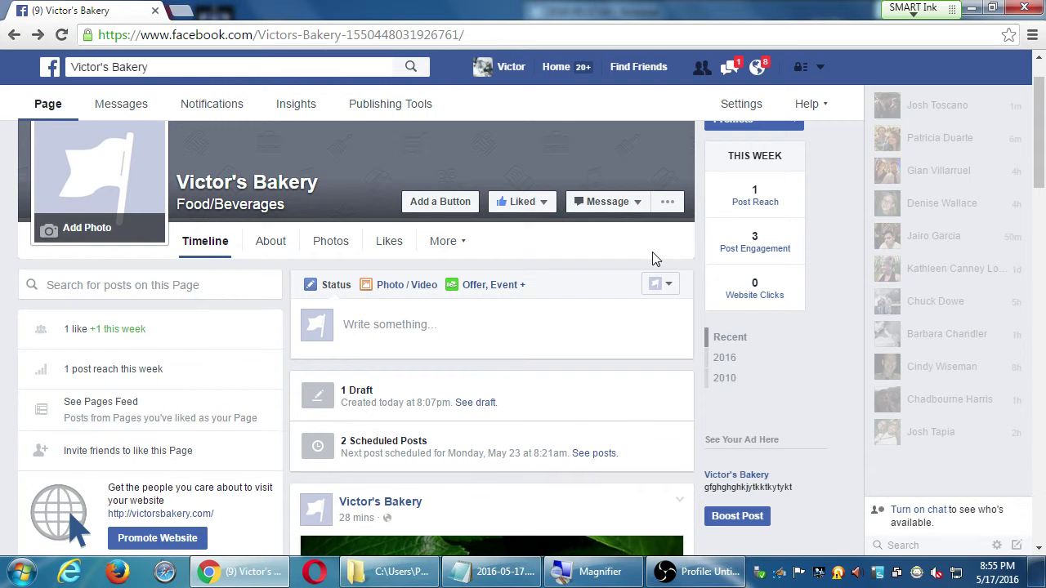
- Open the Victor's Bakery 'Write something...' composer, then switch back to the Notepad notes
left_click(503, 327)
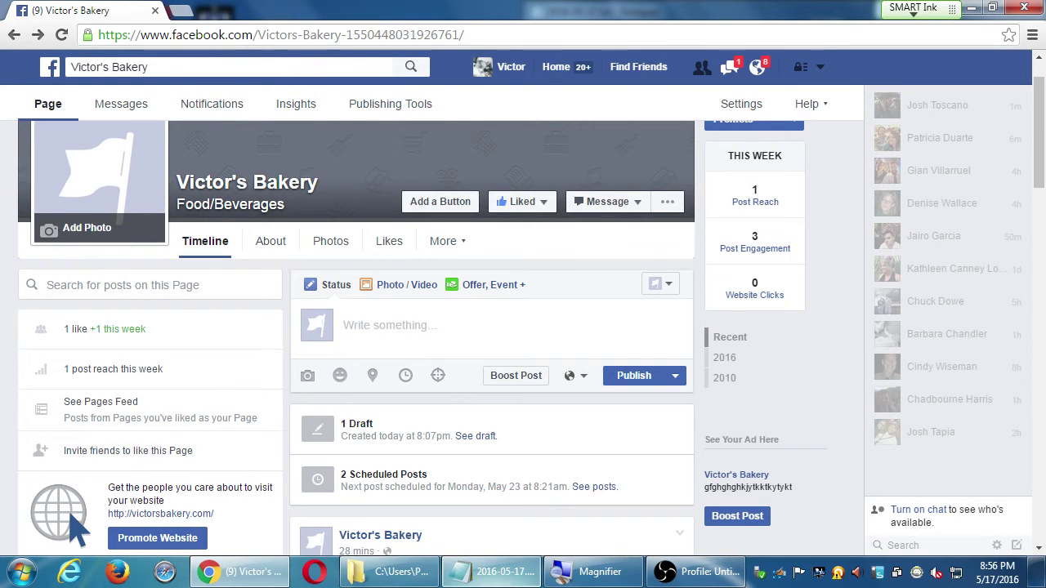
left_click(504, 574)
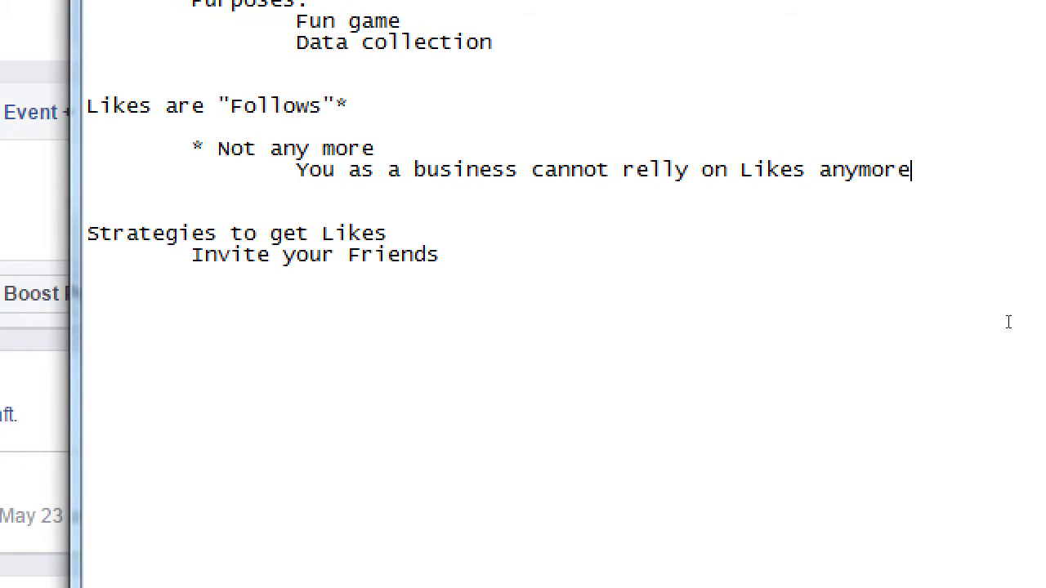
- Add an indented line 'Unless you pay for more views' below the 'anymore' line
key("Return")
key("Up")
key("Up")
key("Up")
key("Up")
key("Left")
key("Return")
key("Tab")
type("Unl")
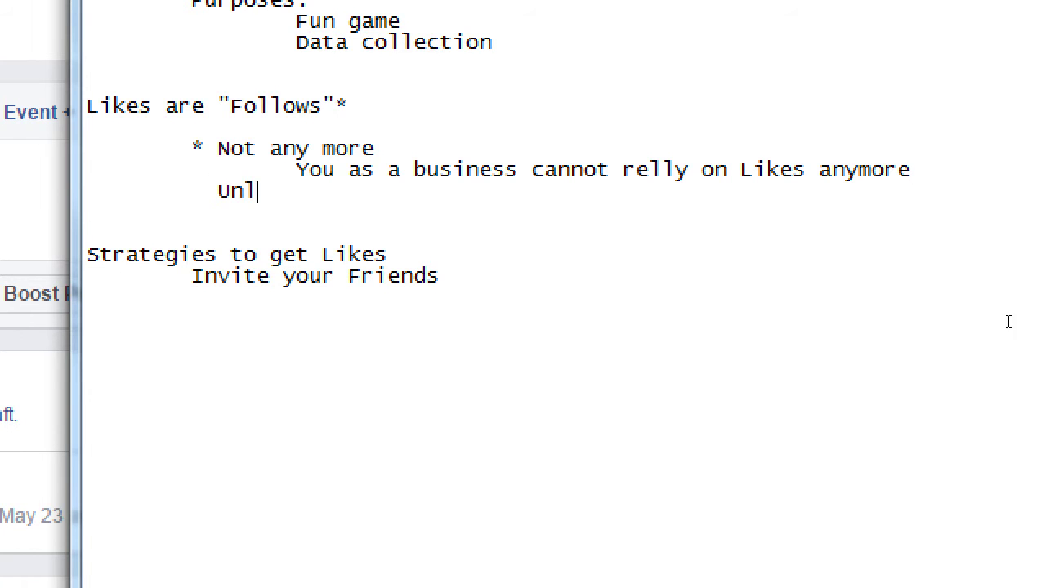
type("ess you")
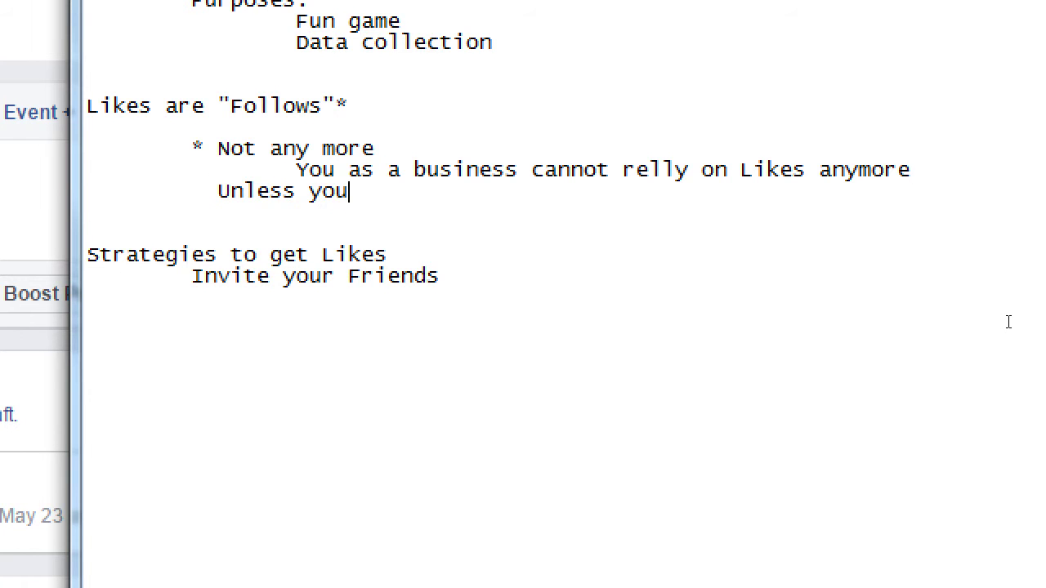
type(" pay for more views")
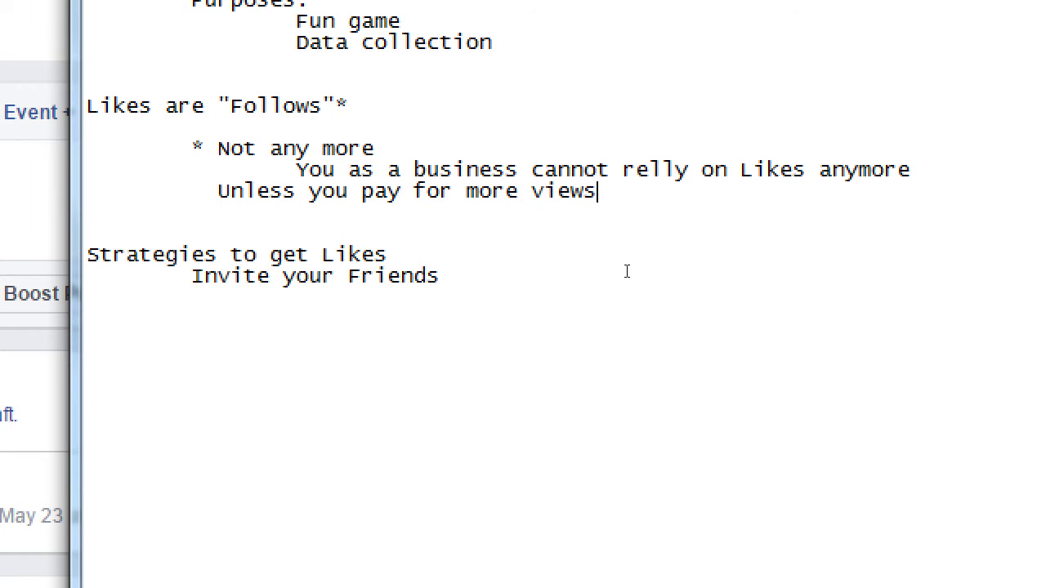
- Highlight 'Follows' and the lines from 'business' through 'Unless' to point them out
double_click(284, 107)
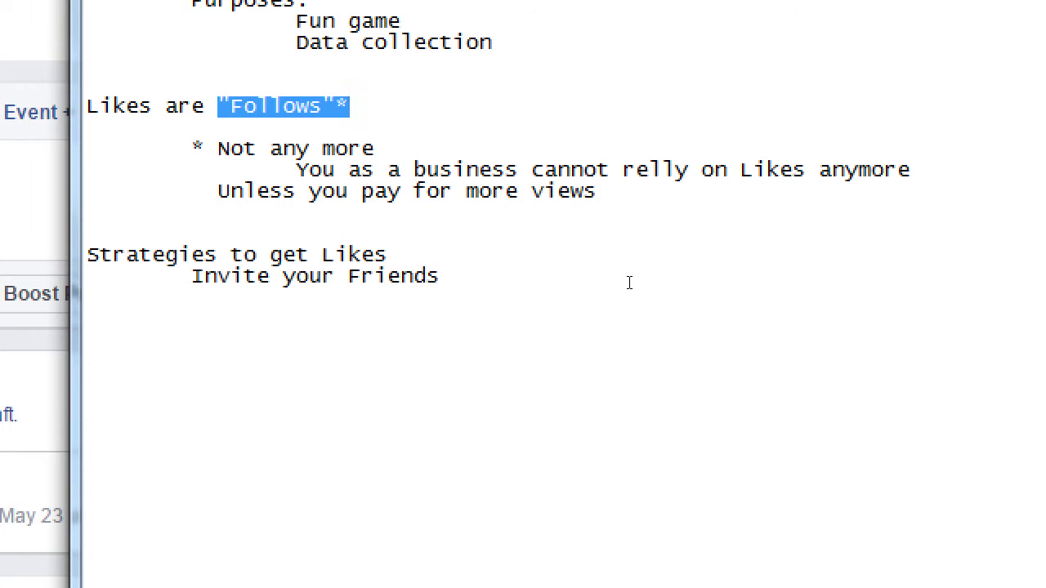
left_click(283, 106)
left_click_drag(311, 191, 479, 170)
- Add an indented line 'As little as $1' under 'Unless you pay for more views'
left_click(597, 191)
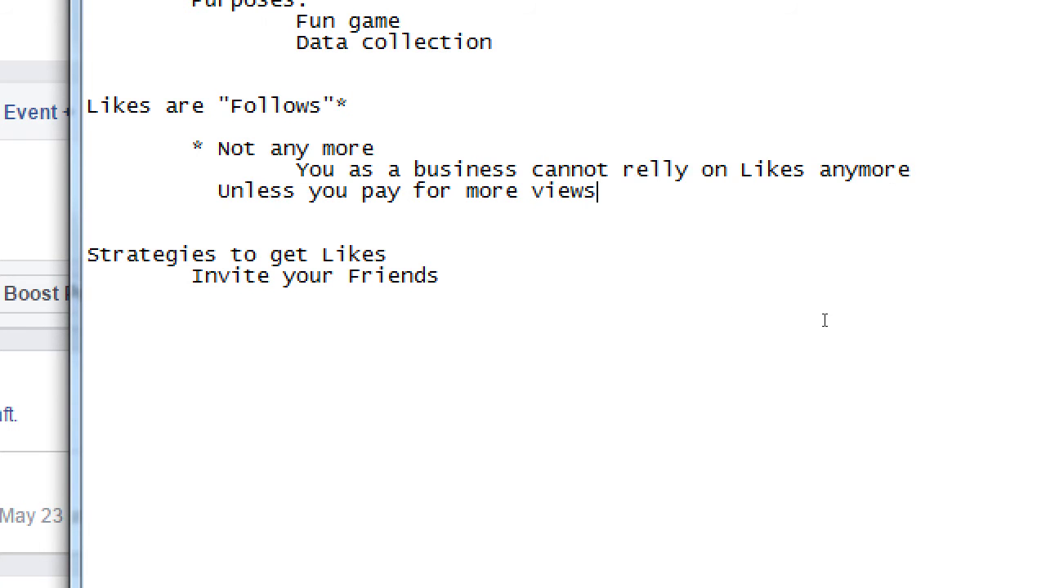
key("Tab")
key("Tab")
type("As littles")
key("BackSpace")
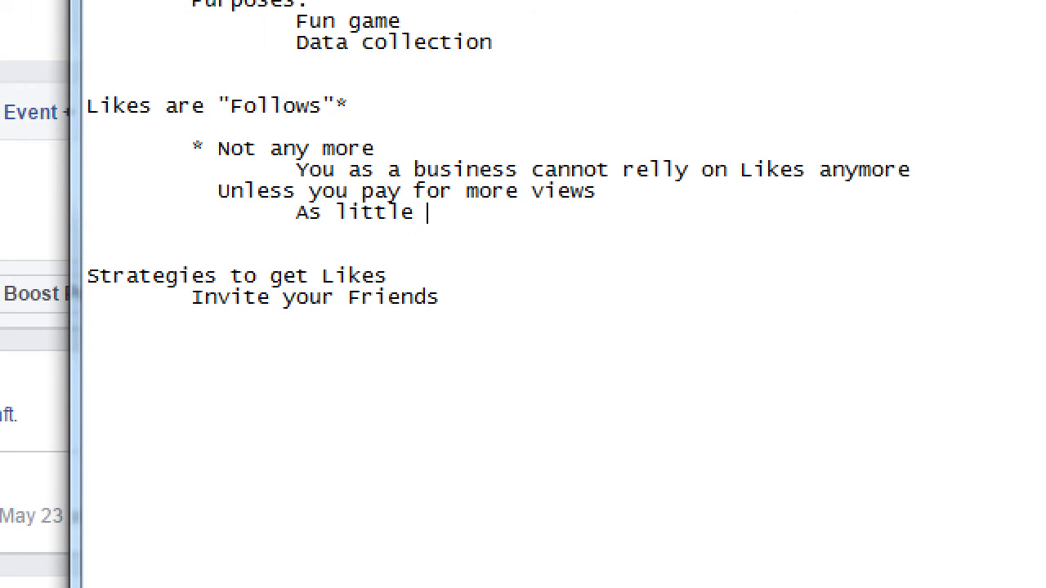
type("as $1")
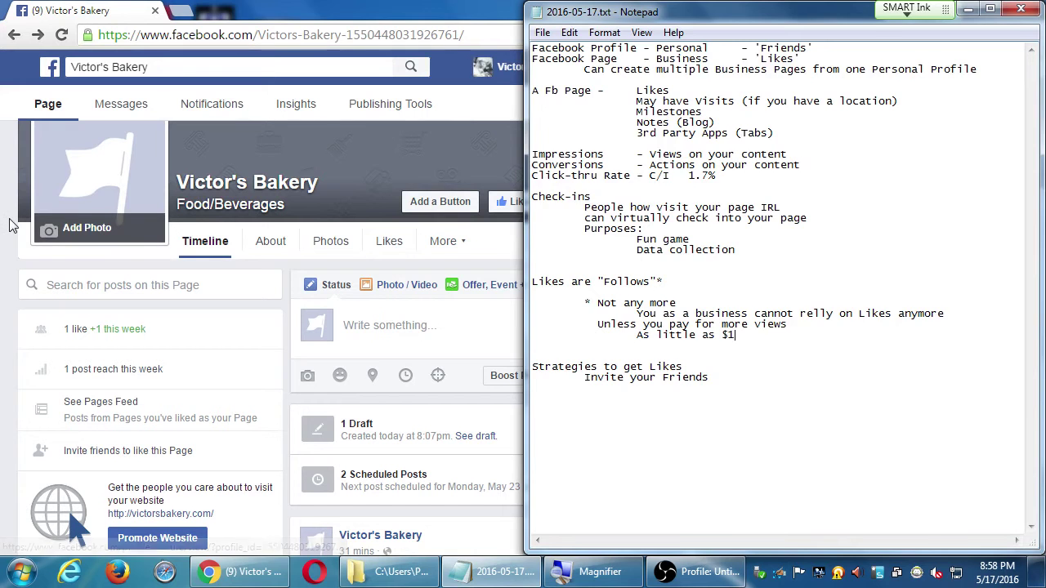
- Bring Facebook forward, focus the Victor's Bakery composer, and open then close the account dropdown menu
left_click(10, 225)
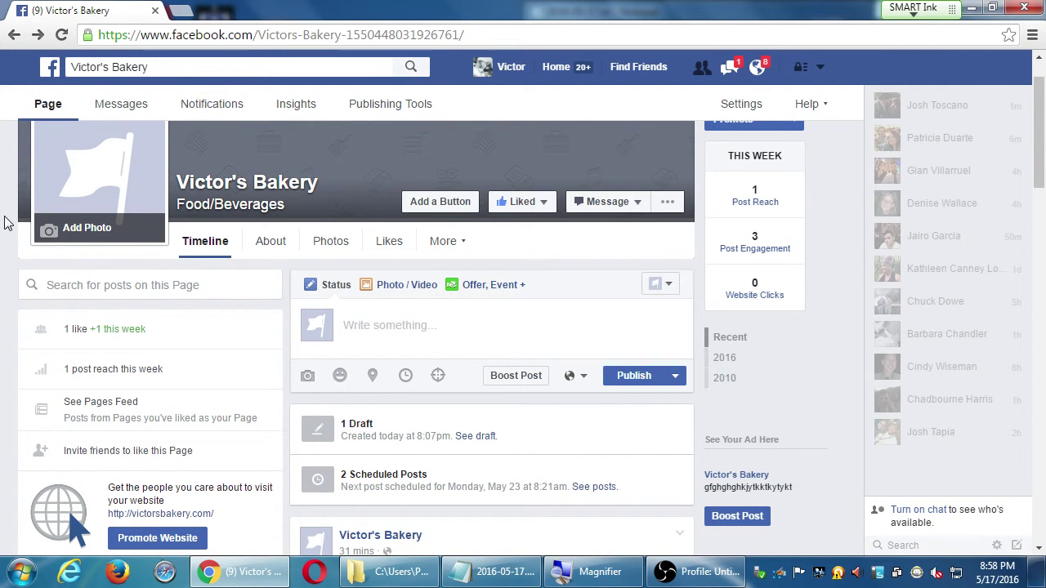
left_click(468, 327)
scroll(467, 325, "up", 1)
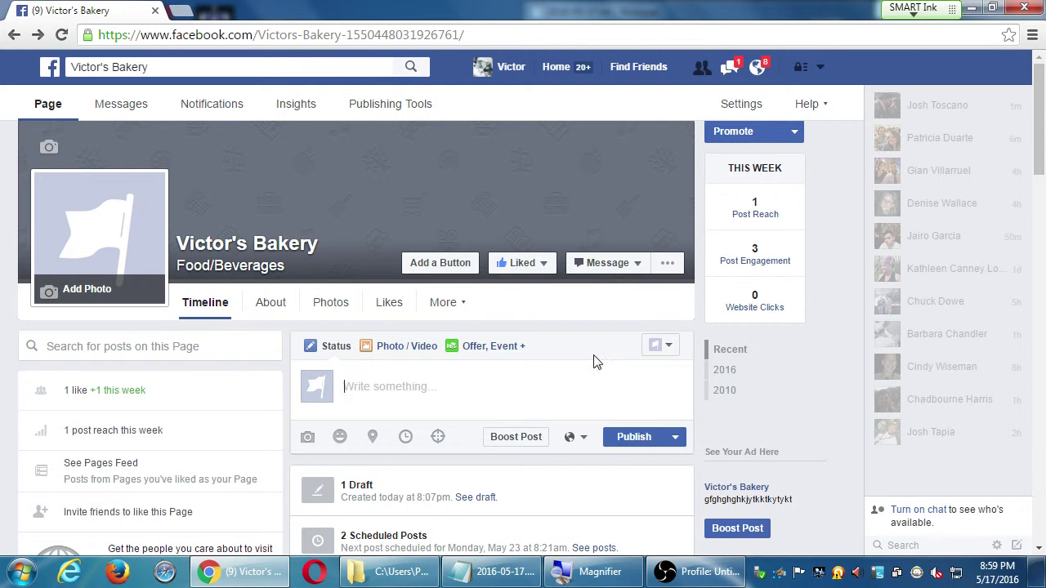
scroll(593, 362, "down", 1)
scroll(604, 318, "up", 1)
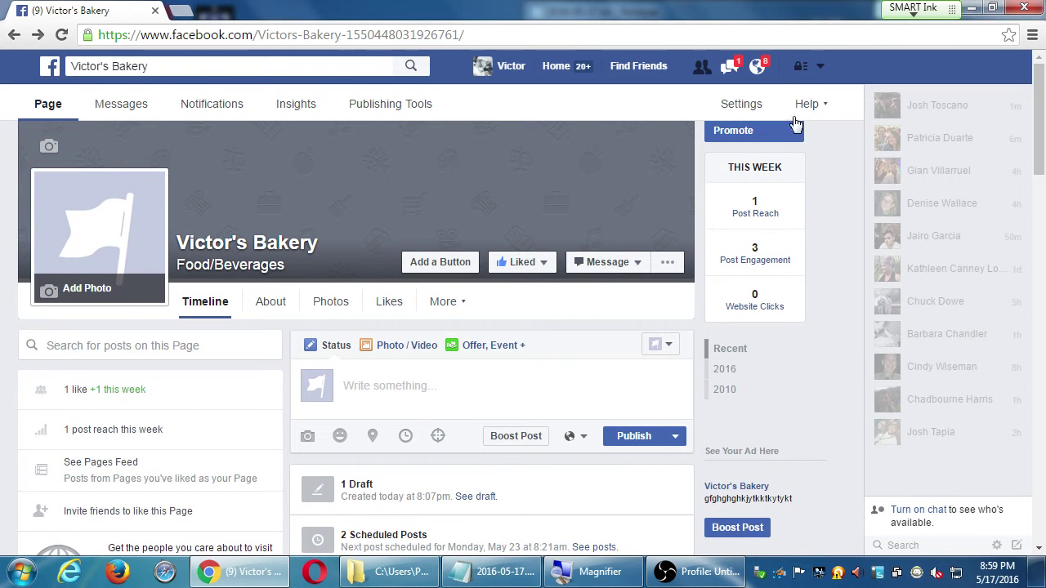
left_click(821, 67)
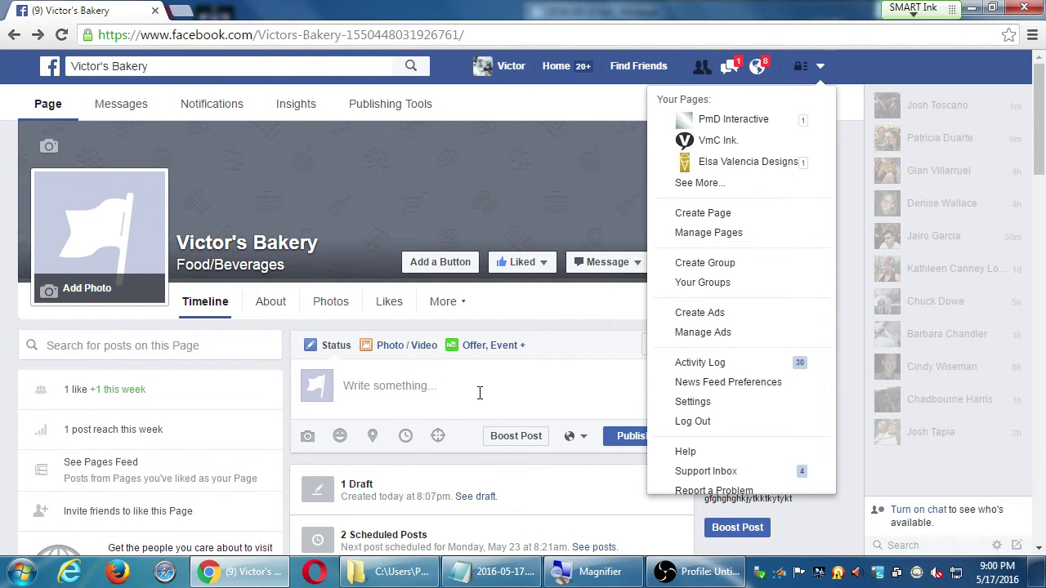
left_click(437, 386)
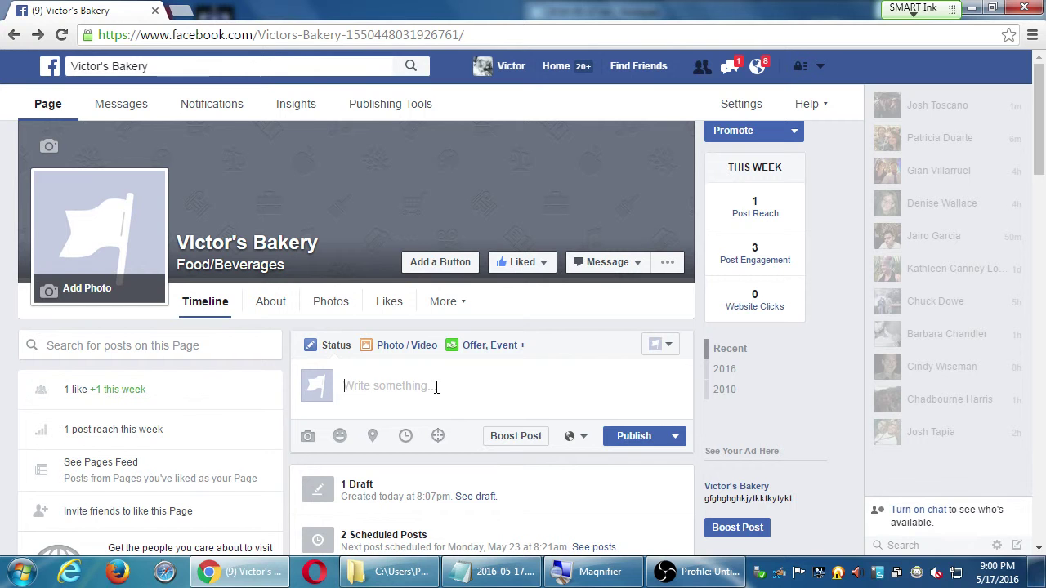
key("super+plus")
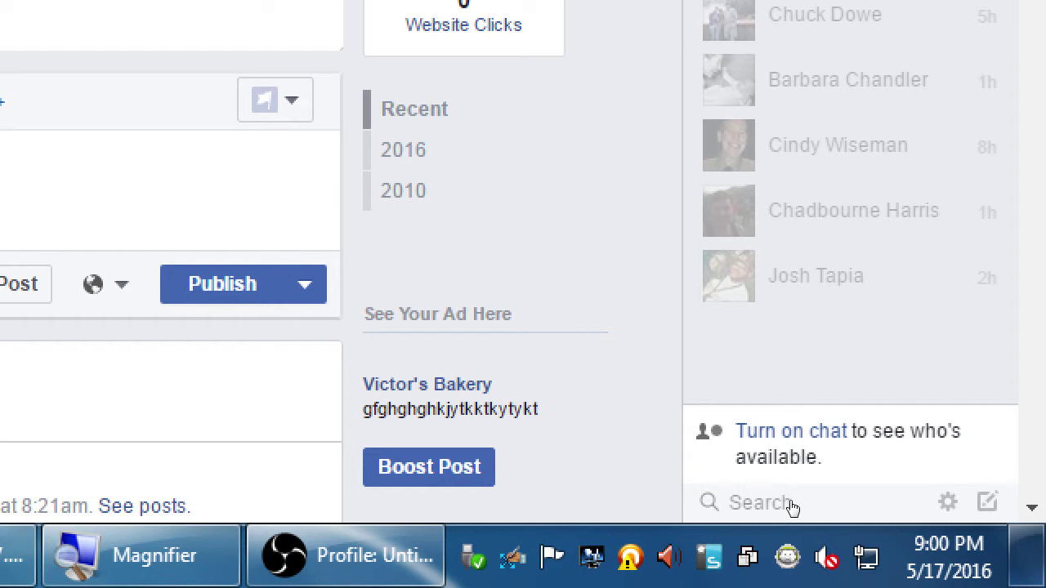
key("super+minus")
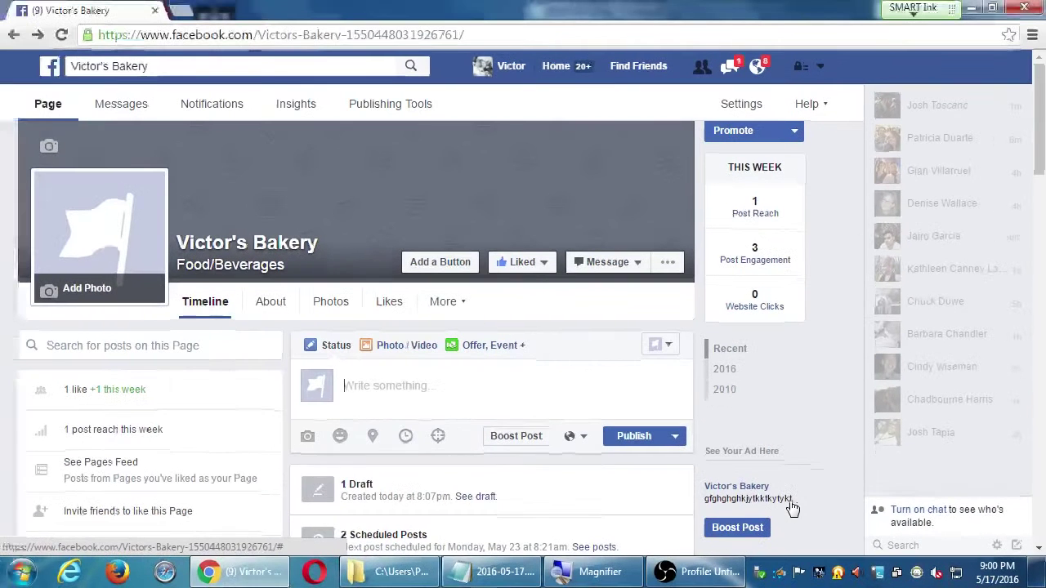
scroll(284, 388, "down", 5)
scroll(191, 322, "up", 3)
scroll(115, 286, "up", 2)
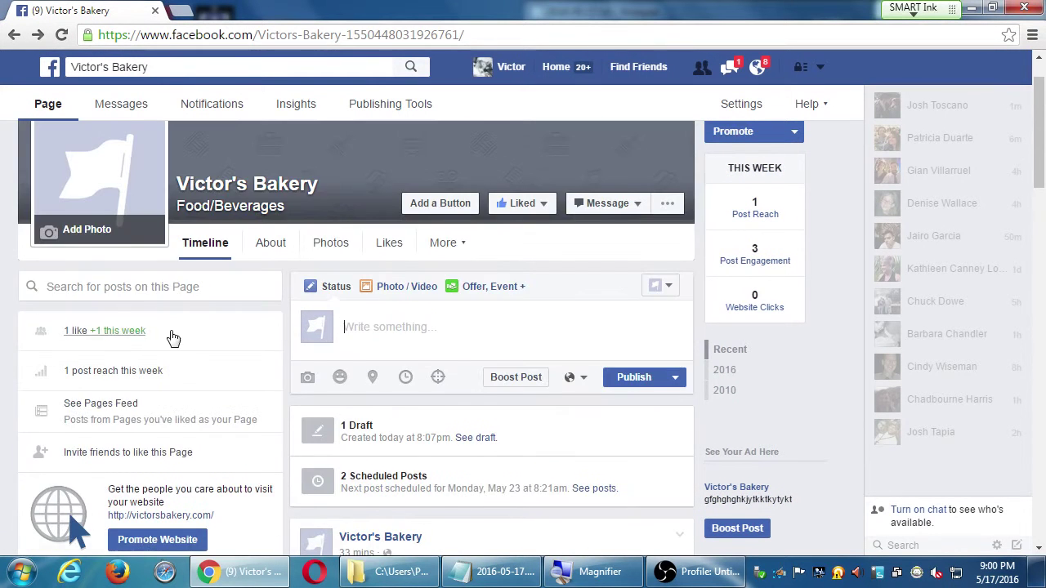
scroll(179, 350, "down", 10)
scroll(506, 380, "down", 1)
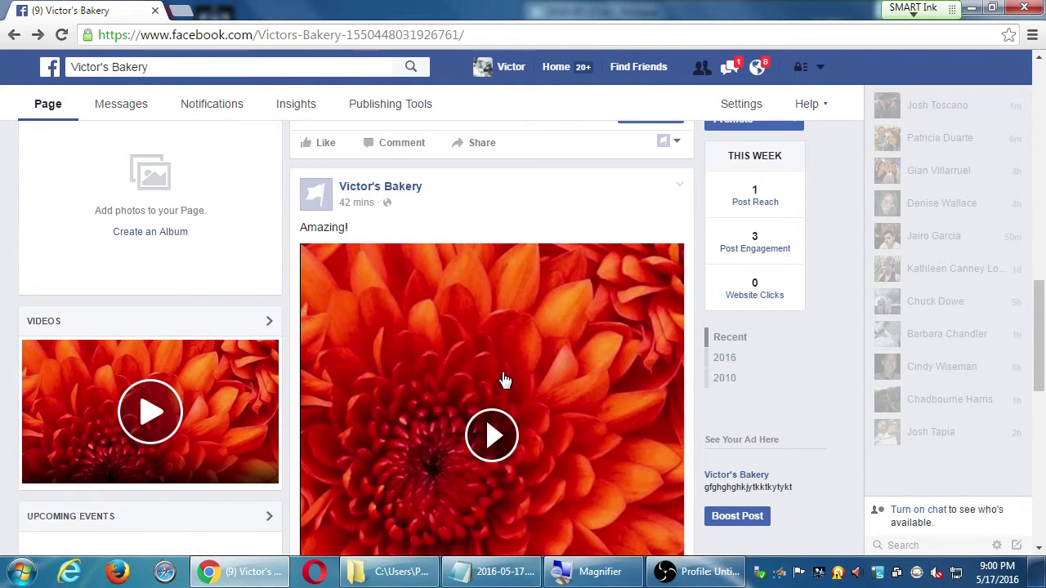
scroll(510, 382, "down", 4)
scroll(519, 380, "up", 10)
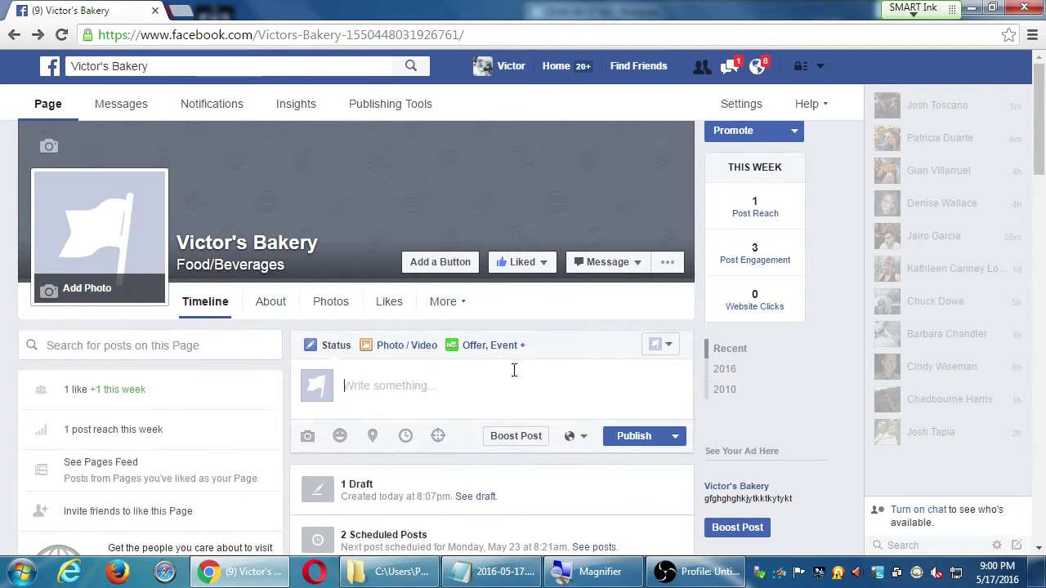
scroll(511, 372, "down", 1)
- Type throwaway test text in the composer, then reload the page, confirming to discard it
left_click(483, 289)
type("ggffggffd  gf")
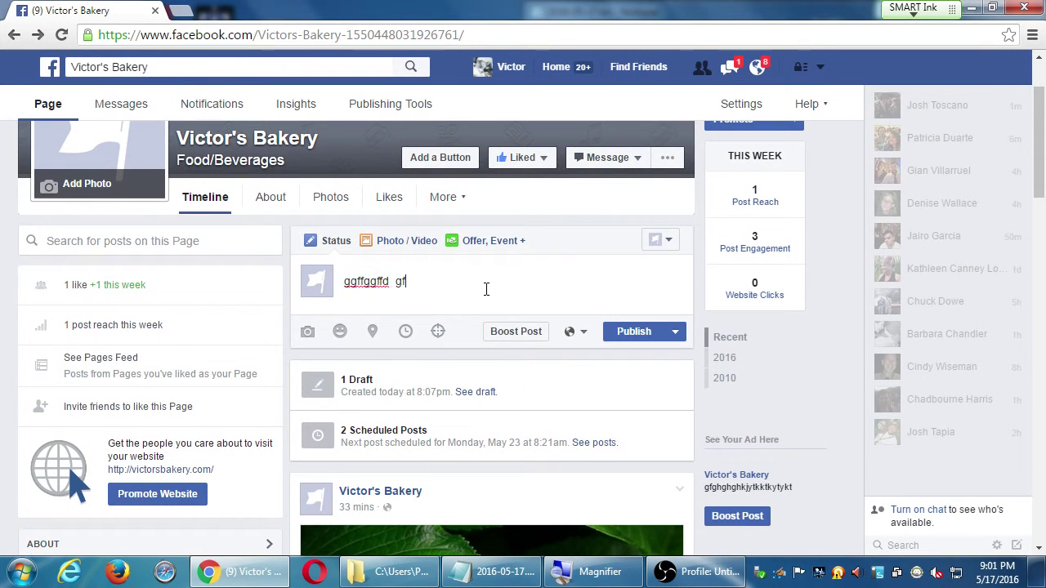
type("gsdferfdsgs dsdf")
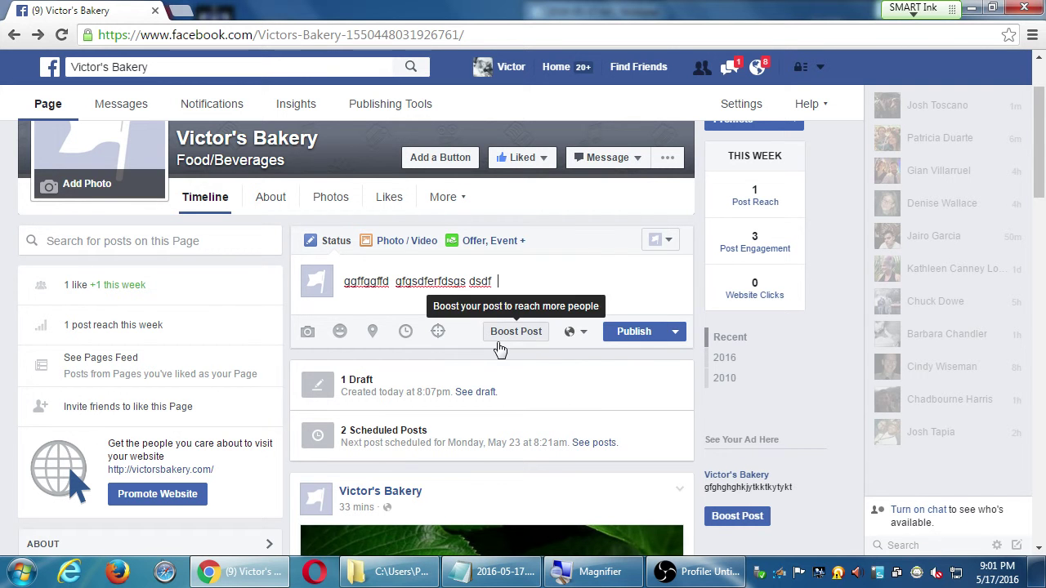
left_click(61, 35)
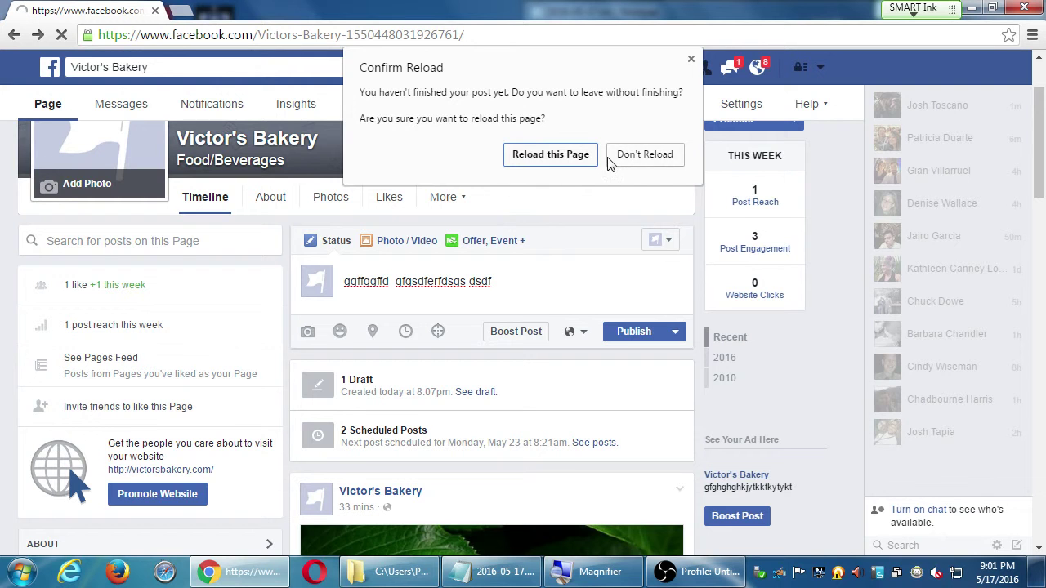
left_click(551, 154)
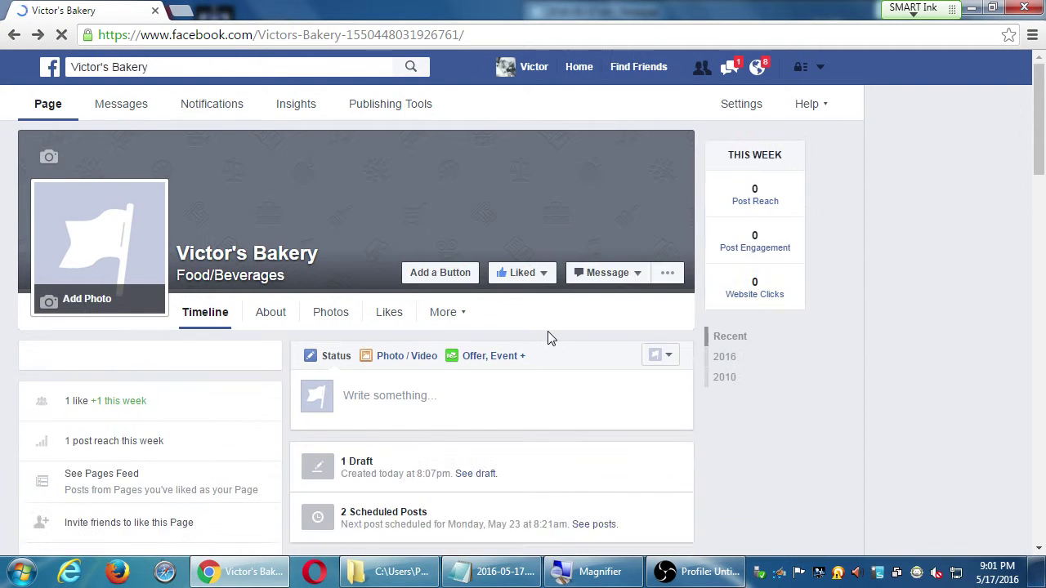
left_click(507, 310)
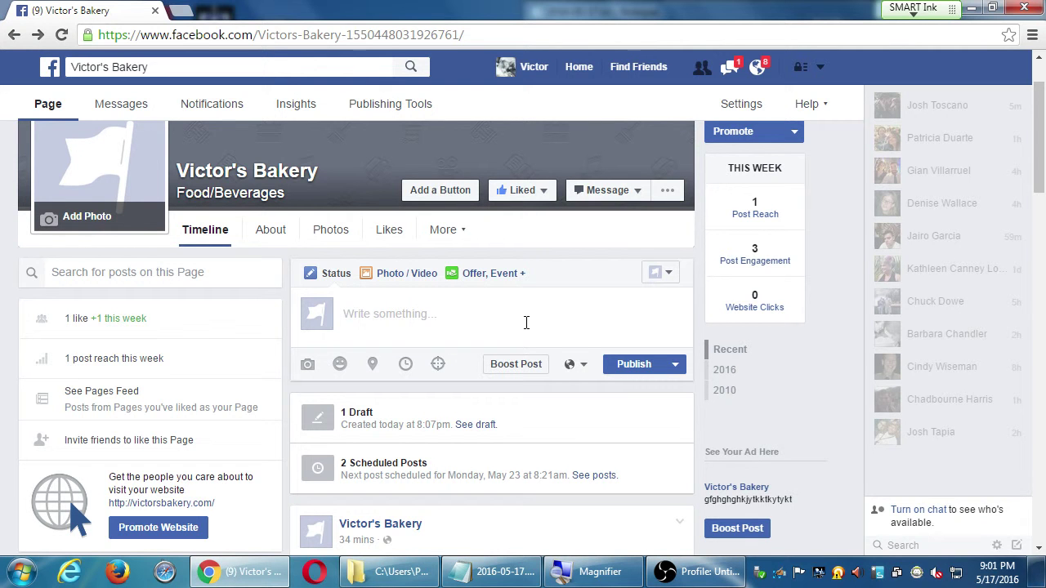
- Scroll the timeline past the Turbinado Sugar post to the test post that reached 1 person
scroll(521, 322, "down", 4)
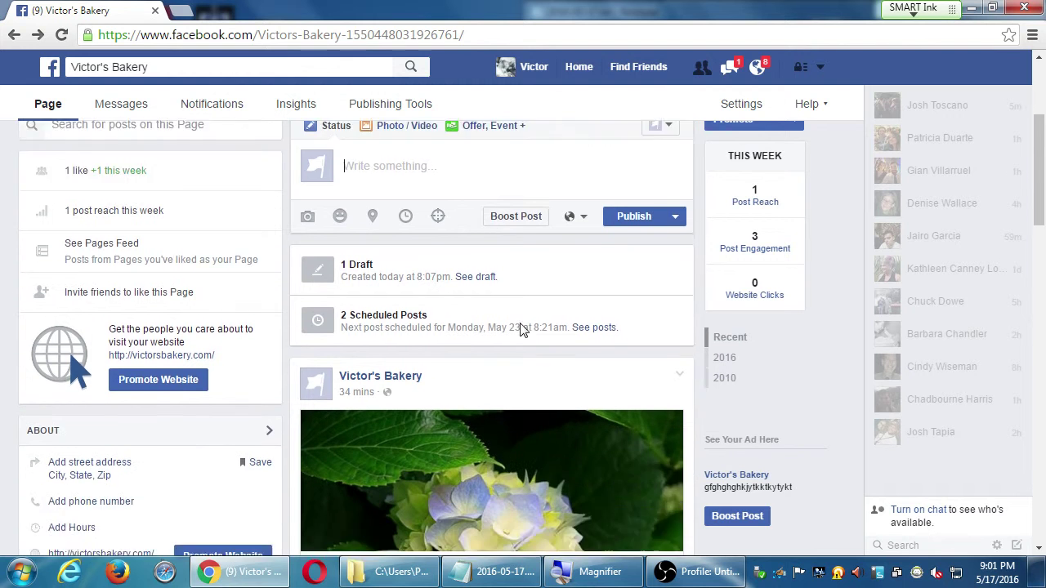
scroll(488, 337, "down", 6)
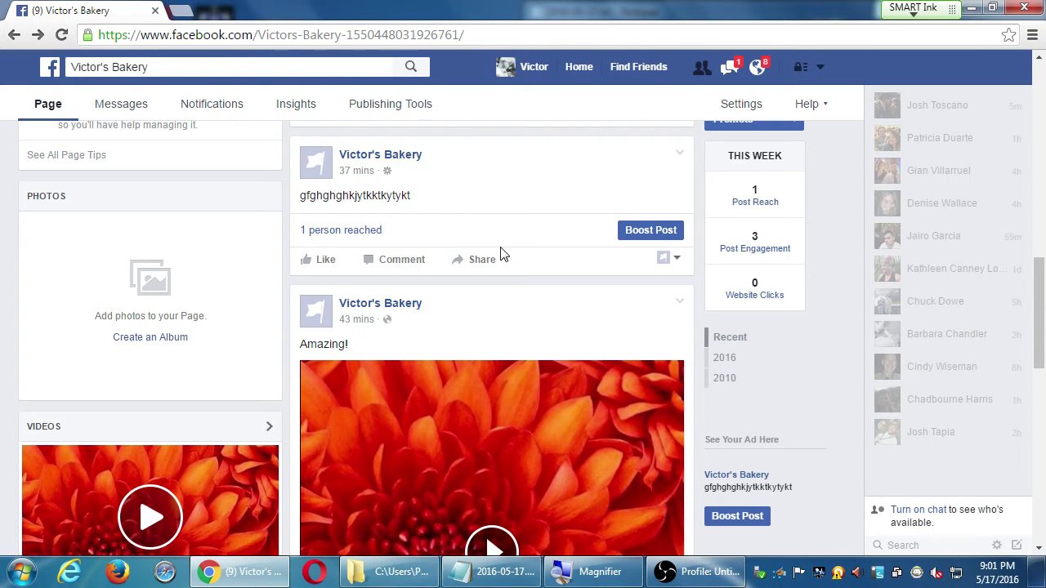
scroll(486, 249, "up", 5)
scroll(494, 261, "up", 5)
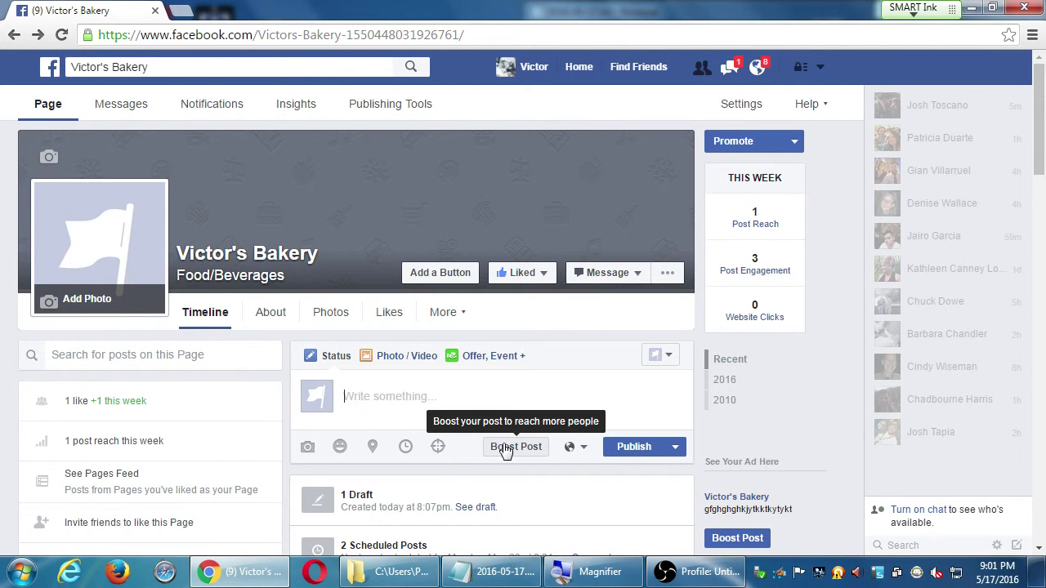
scroll(505, 449, "down", 15)
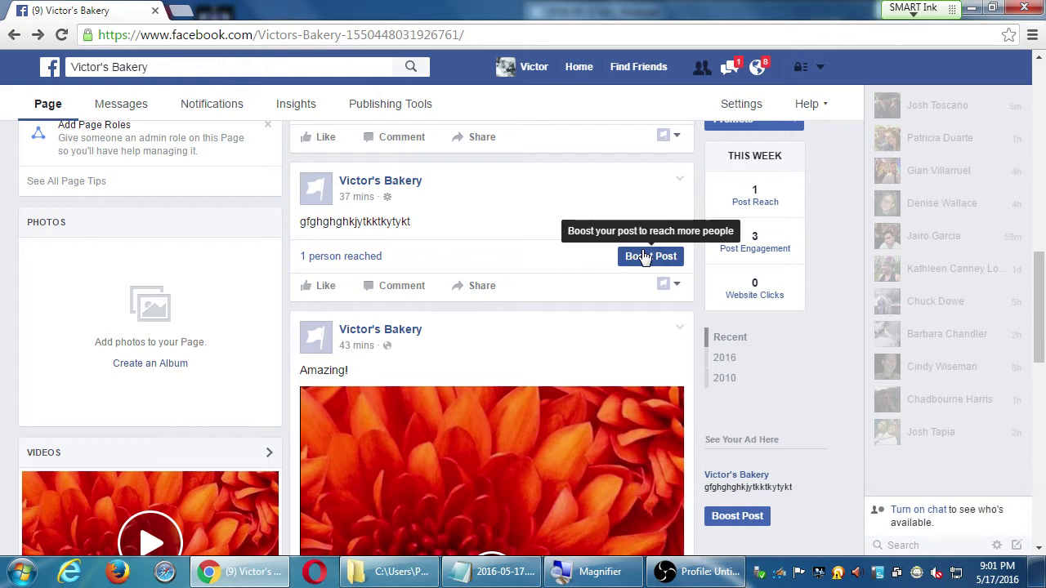
- Open the boost settings for the short text post, then close them without boosting
left_click(640, 256)
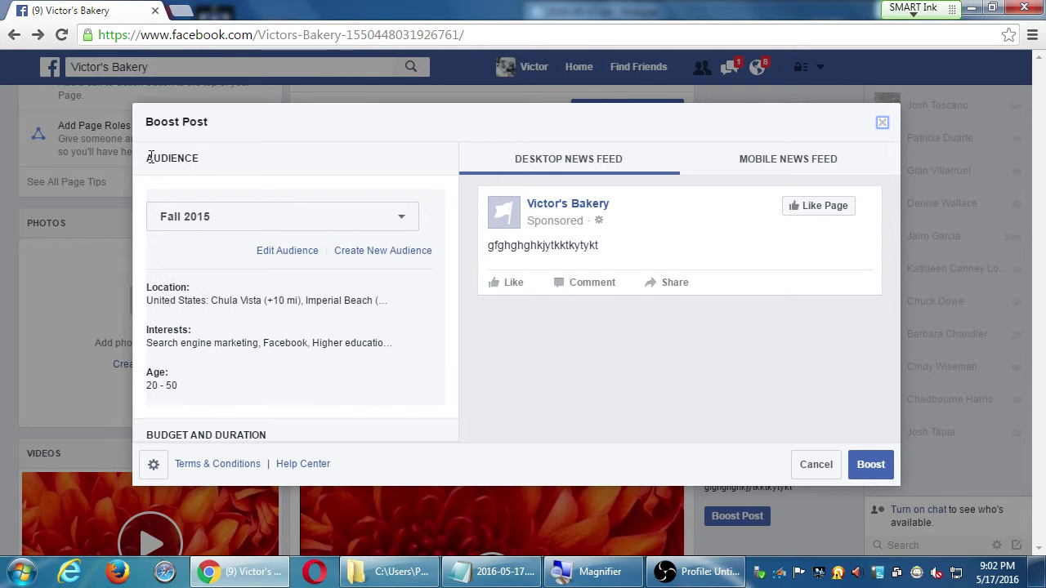
left_click_drag(150, 158, 201, 161)
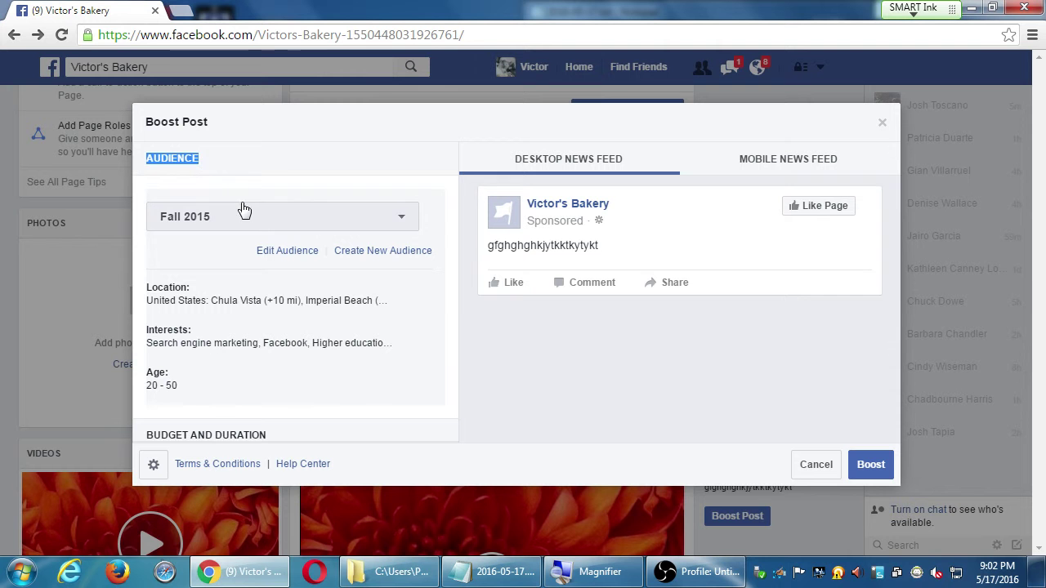
left_click(814, 465)
scroll(754, 454, "up", 5)
- Reopen boosting for the short text post and look over its settings
left_click(471, 260)
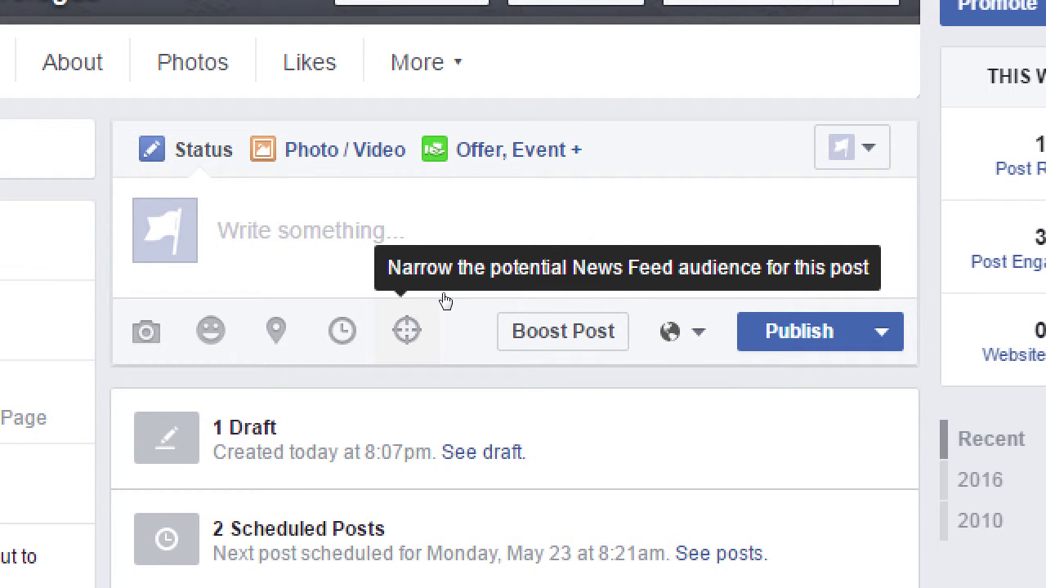
key("super")
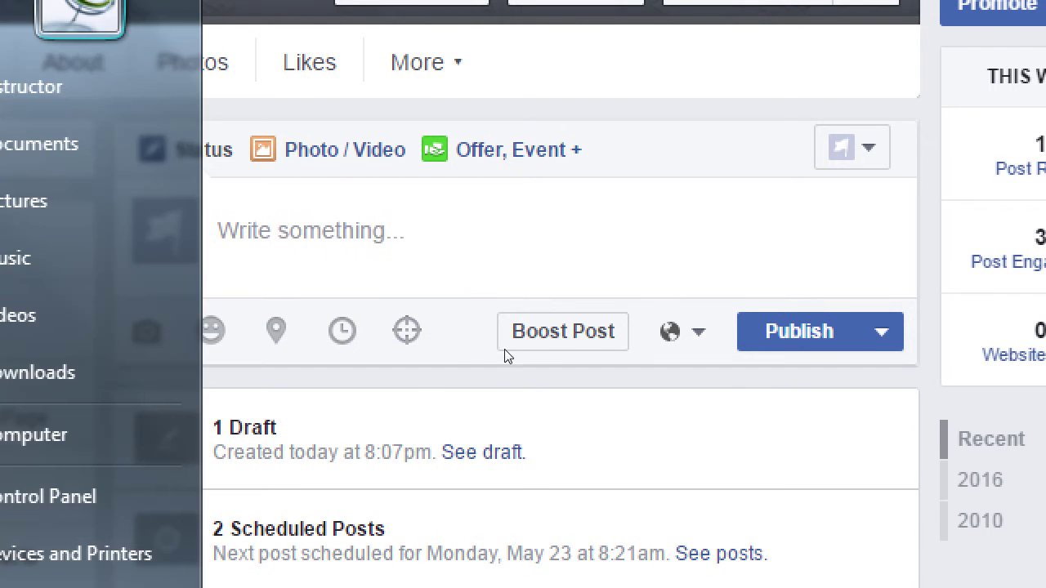
left_click(481, 327)
scroll(484, 331, "down", 6)
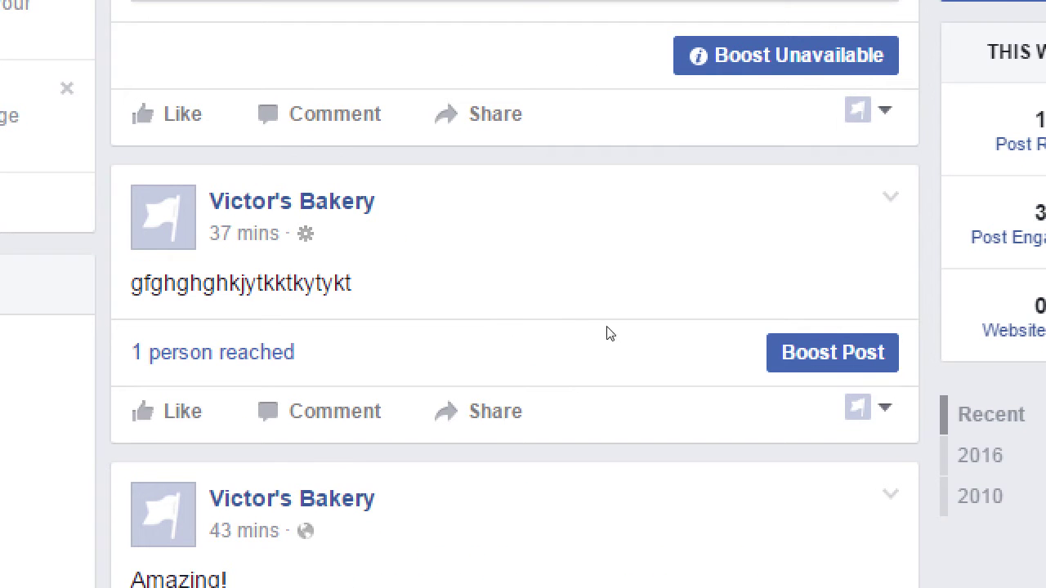
left_click(817, 352)
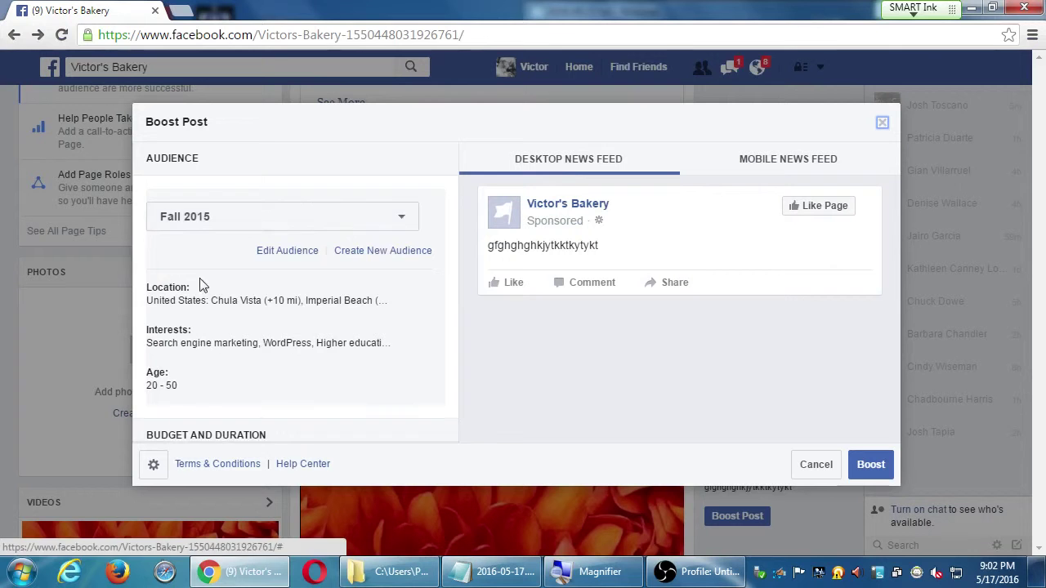
scroll(384, 235, "down", 1)
scroll(259, 239, "down", 1)
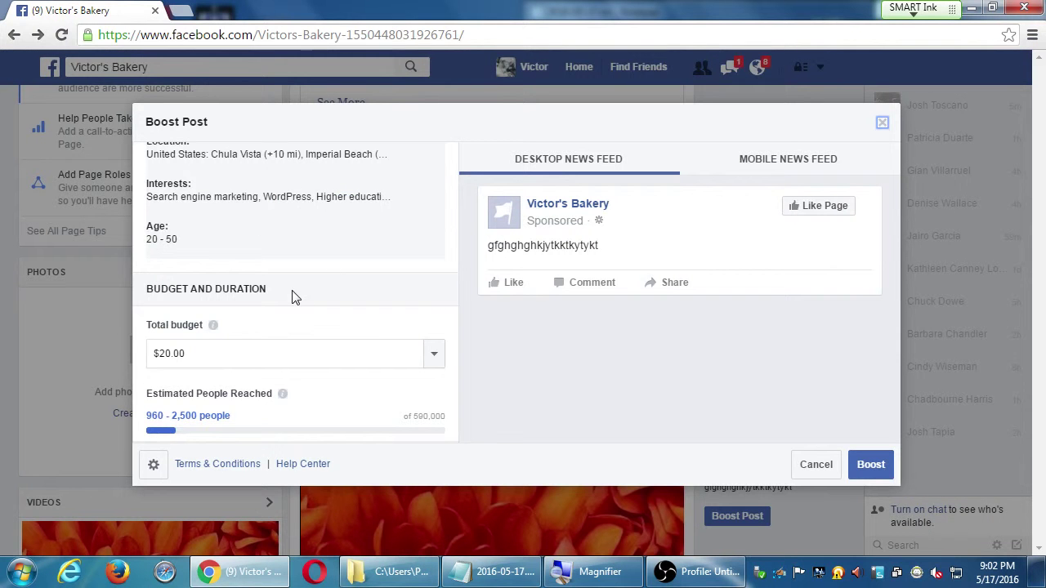
scroll(249, 327, "up", 2)
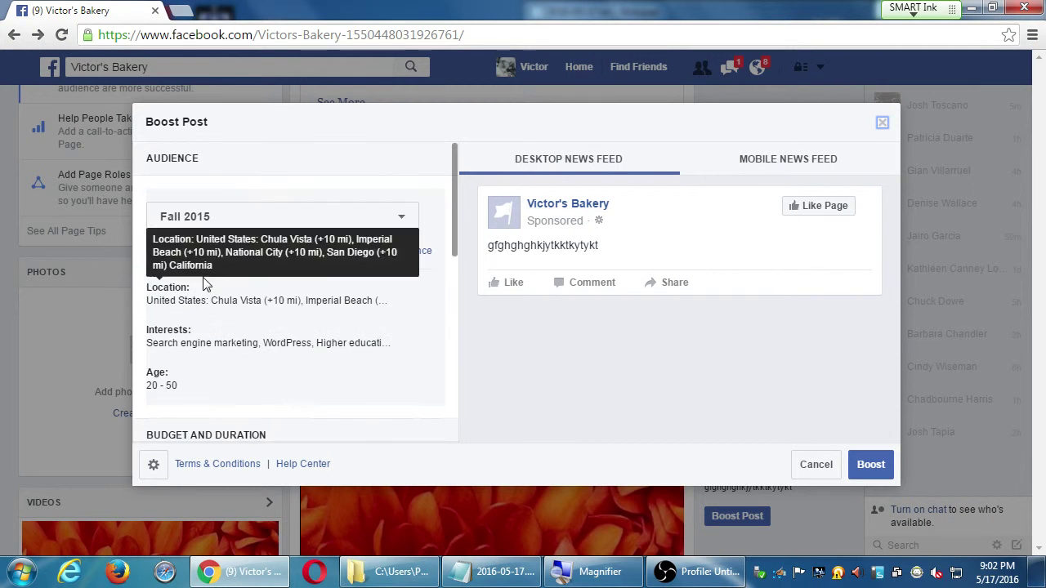
- Change the boost audience from Fall 2015 to Healthy Living Audience
left_click(182, 224)
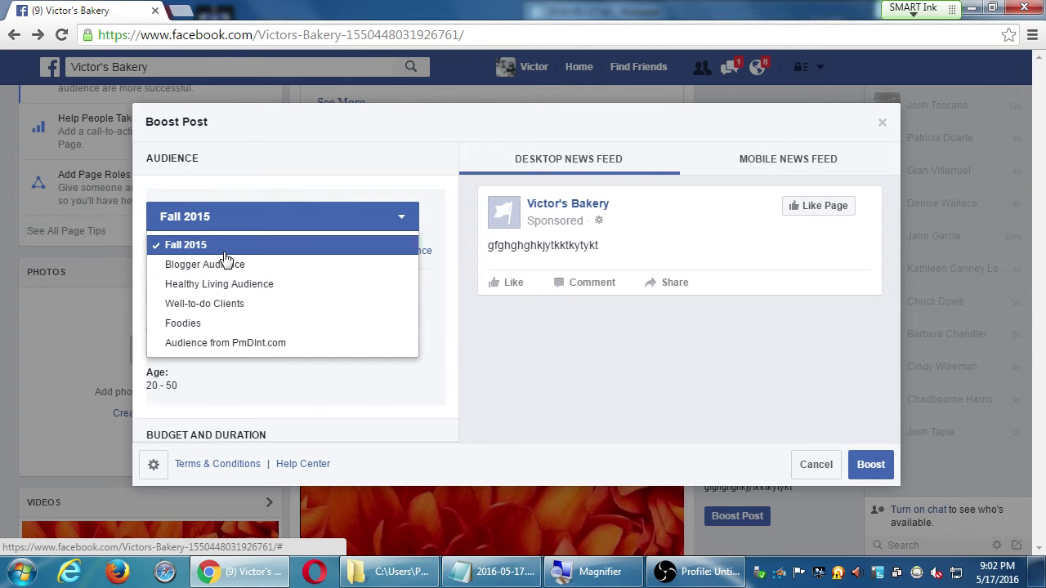
left_click(250, 288)
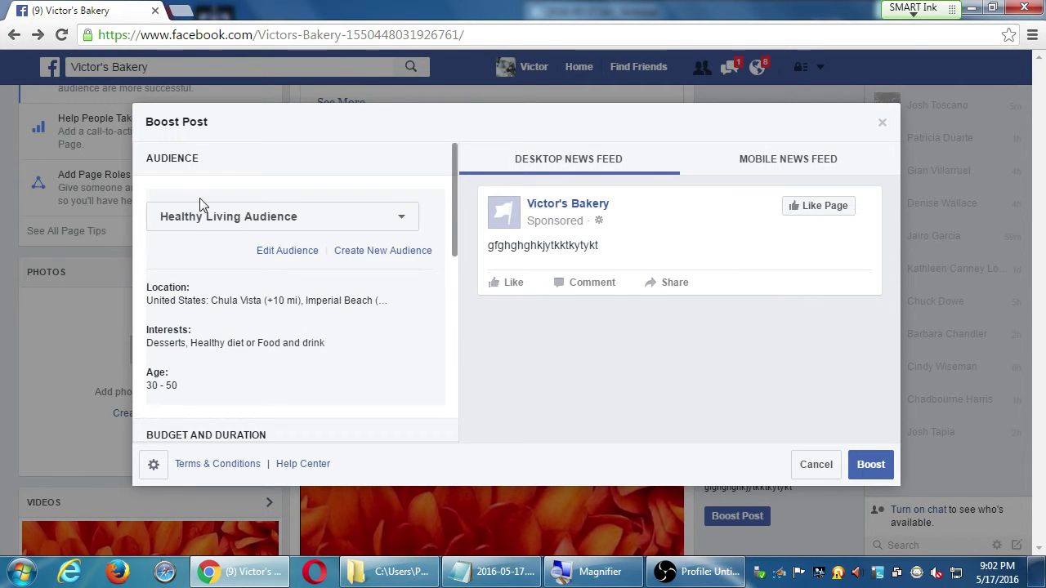
scroll(207, 227, "down", 3)
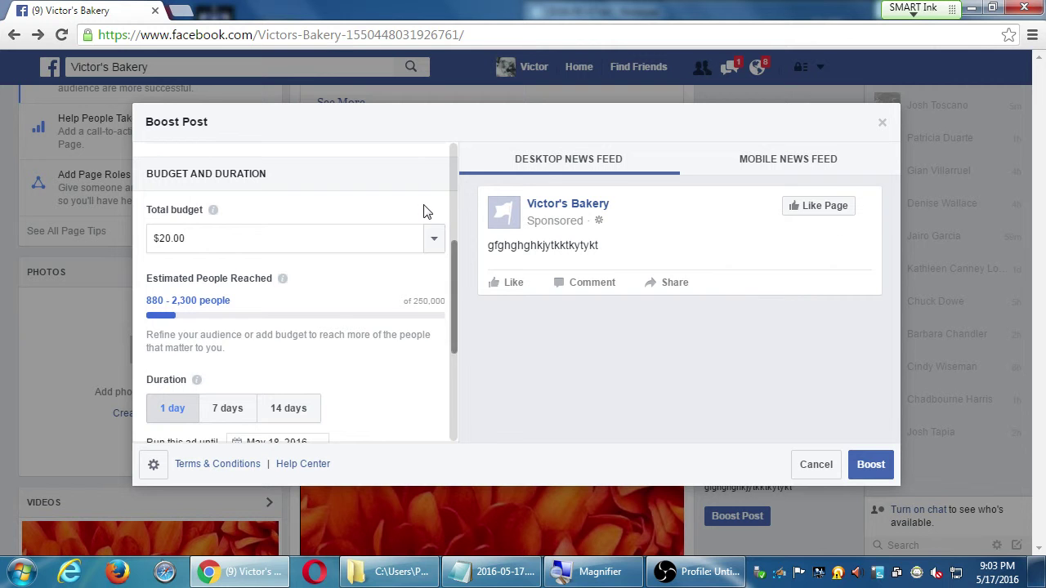
- Try boost durations of 7 days and then 14 days
left_click(236, 418)
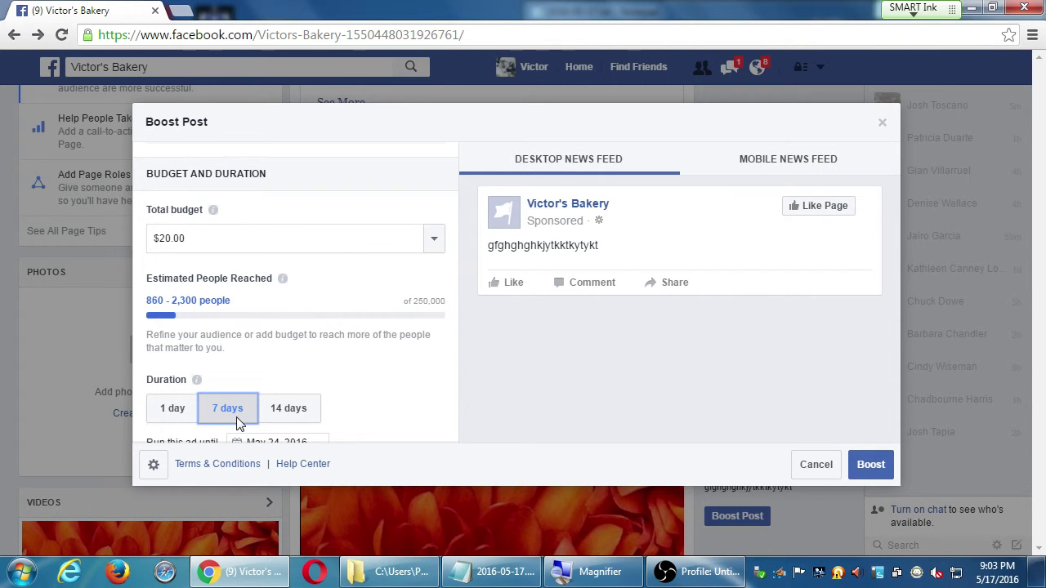
scroll(183, 315, "down", 1)
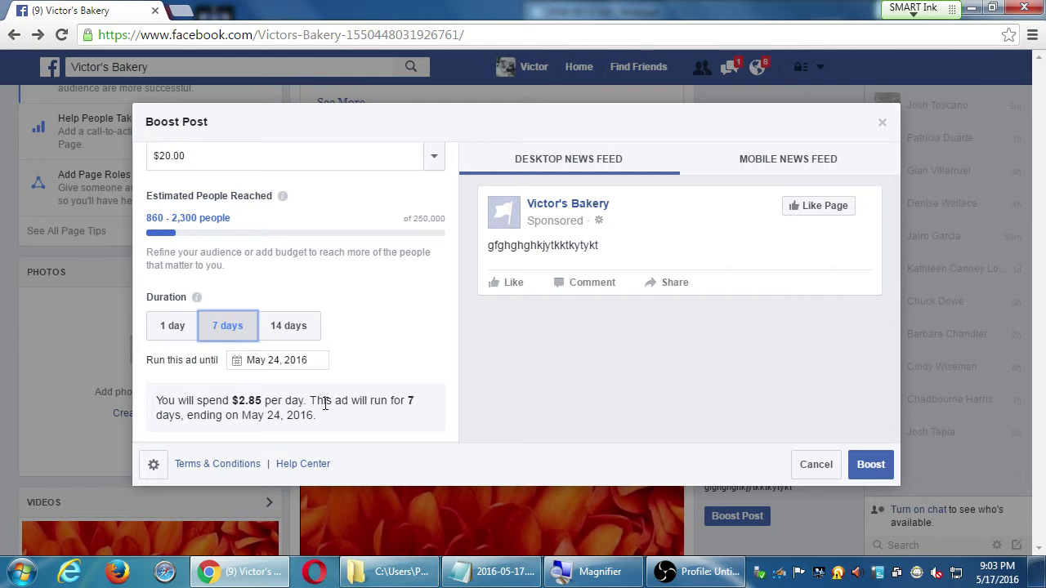
left_click(285, 330)
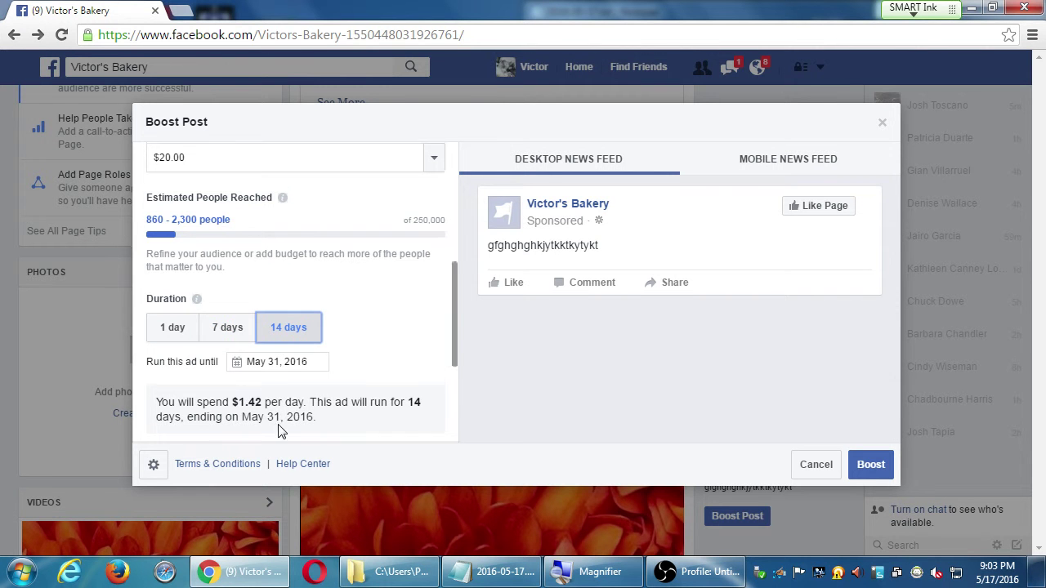
scroll(175, 294, "up", 1)
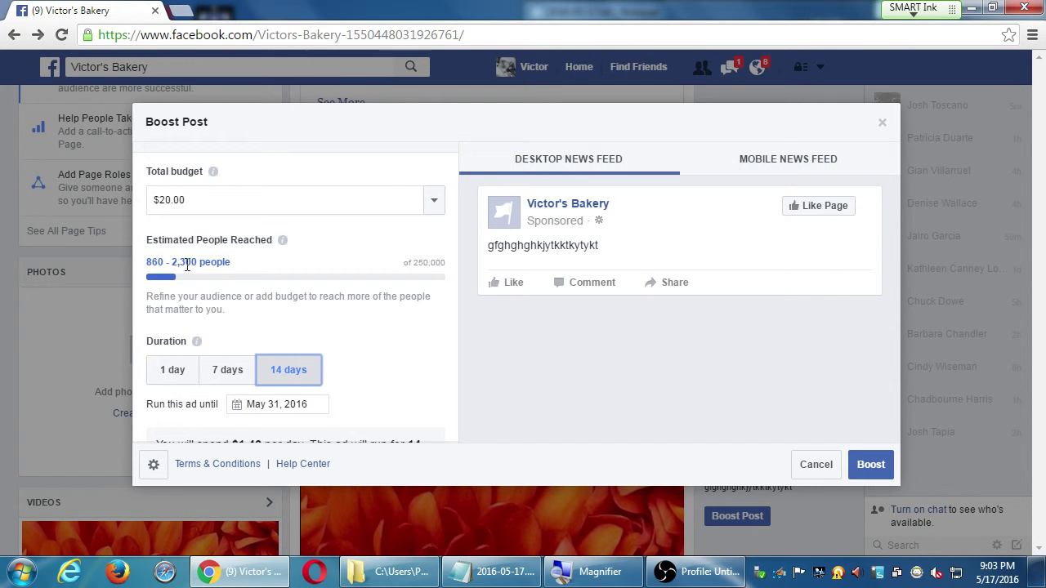
- Try a $50.00 total budget, then enter a custom $1 budget running 1 day
left_click(433, 200)
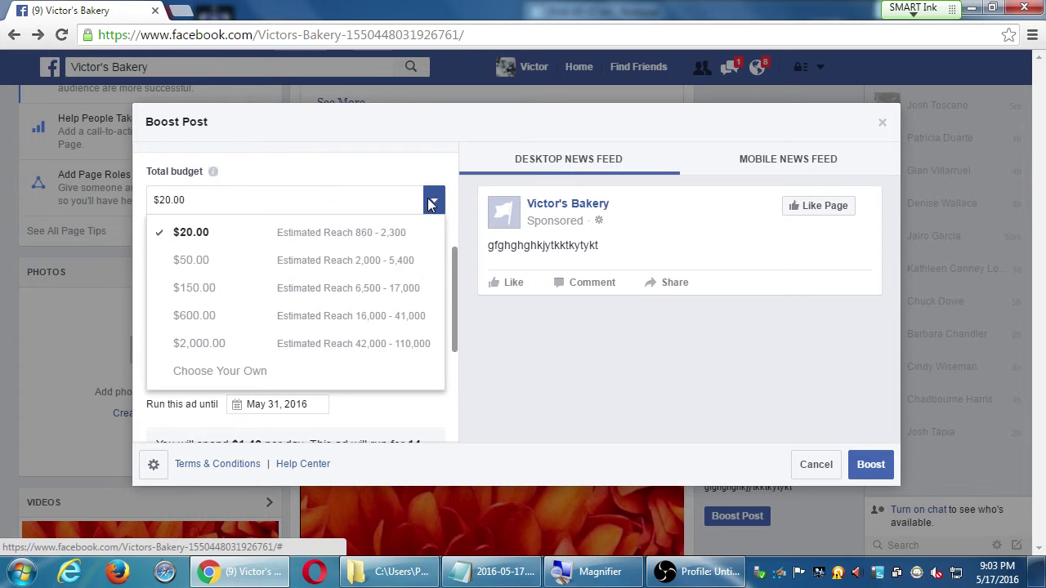
left_click(248, 263)
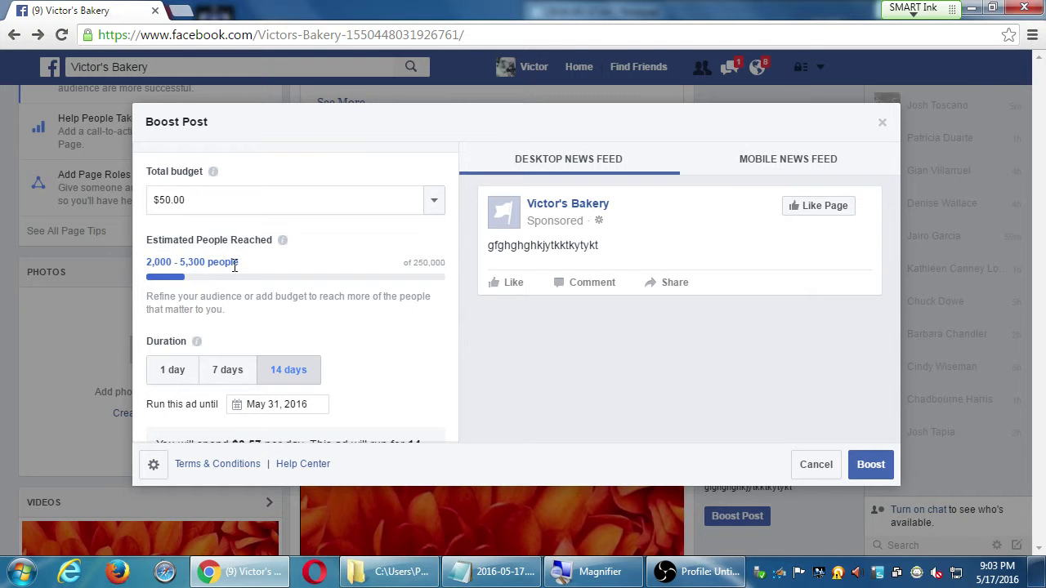
left_click(432, 205)
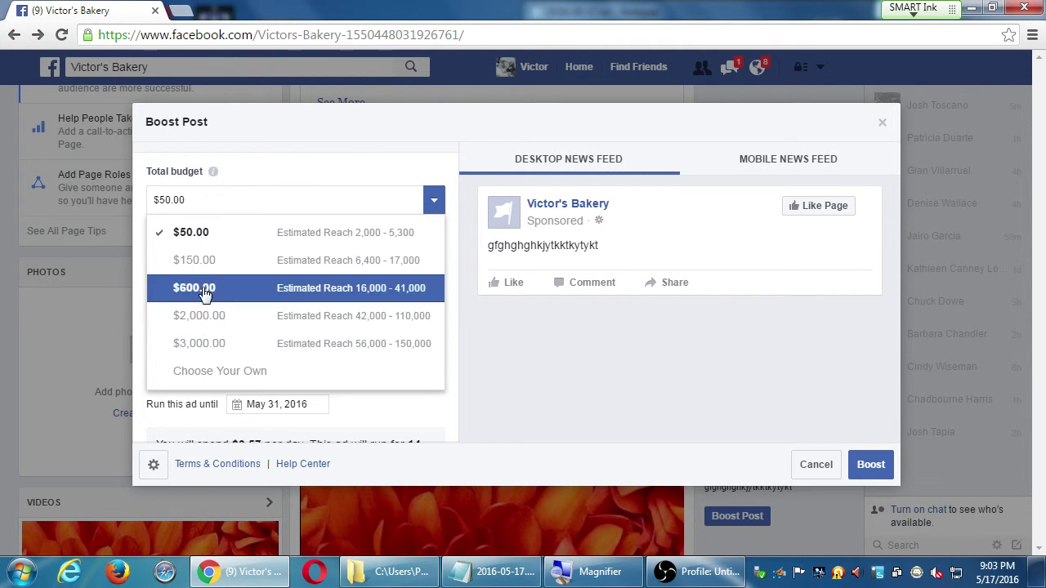
left_click(231, 371)
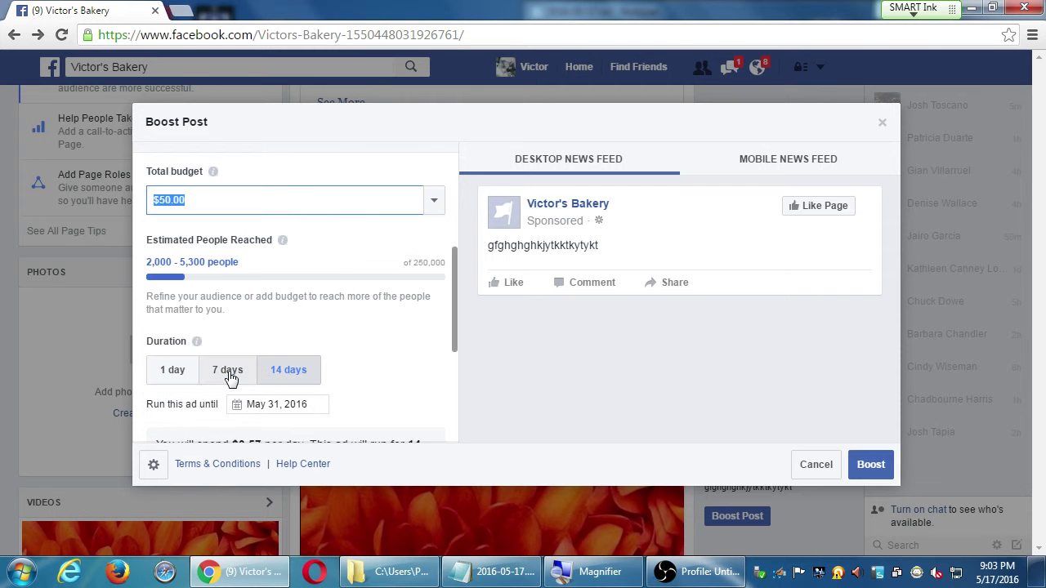
type("1")
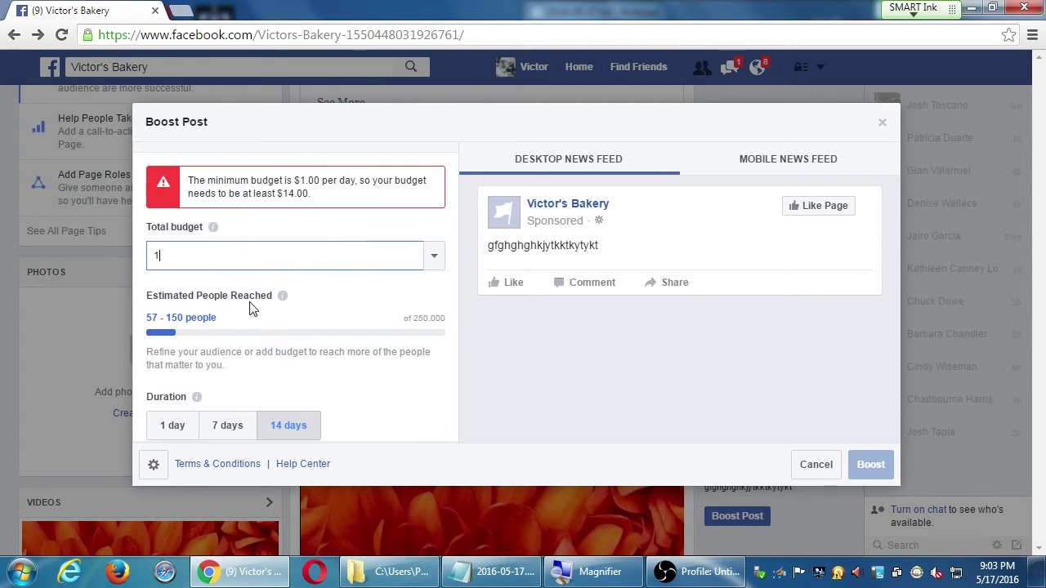
left_click(173, 425)
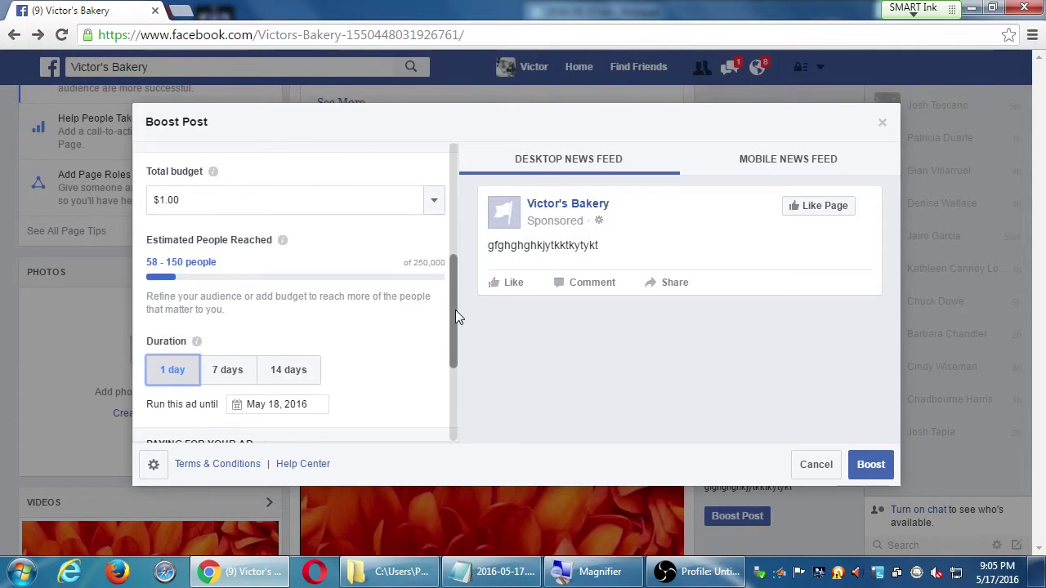
left_click_drag(860, 447, 860, 526)
left_click_drag(457, 364, 452, 392)
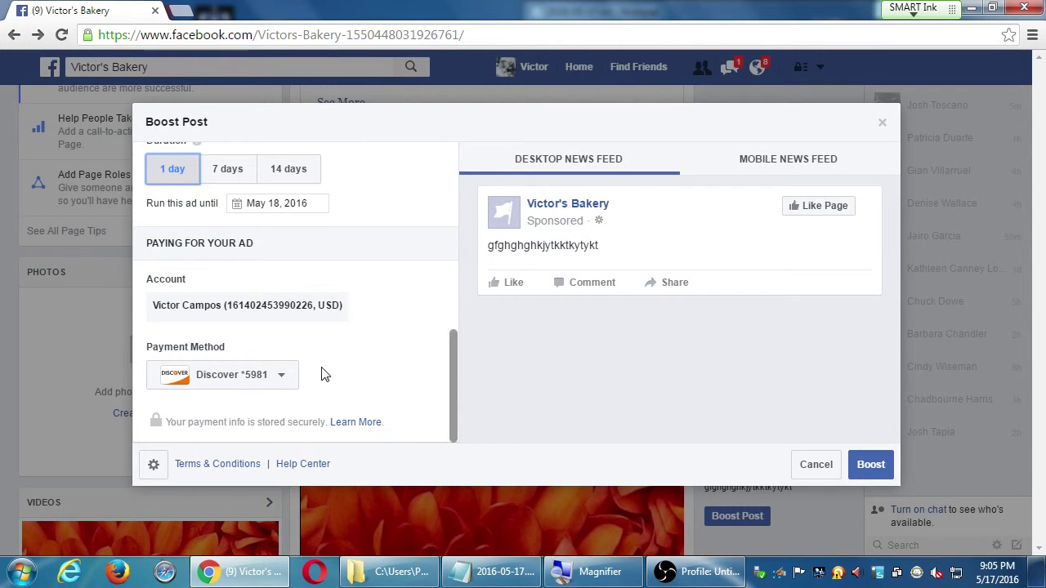
left_click(285, 376)
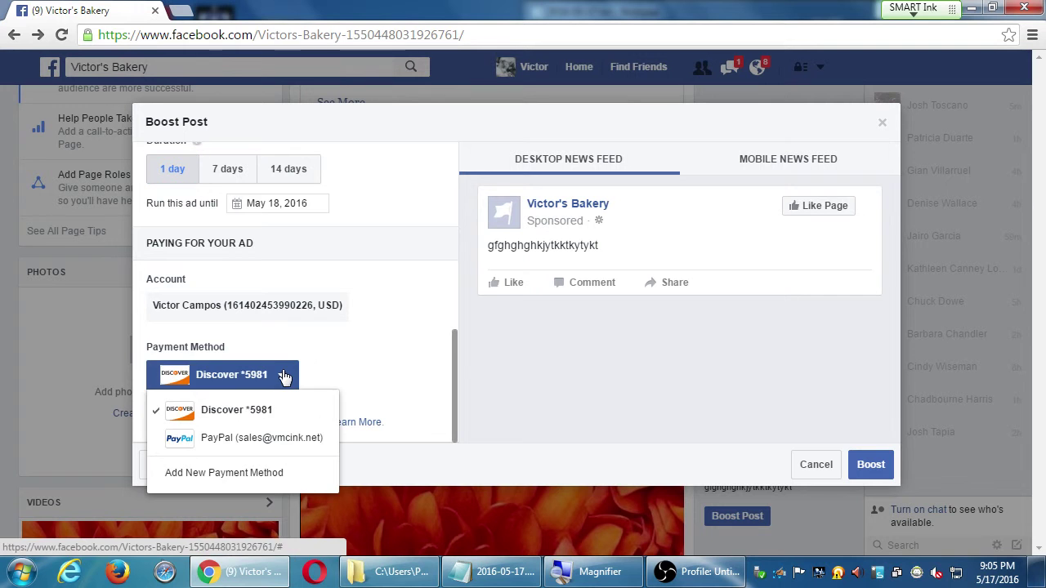
left_click(369, 336)
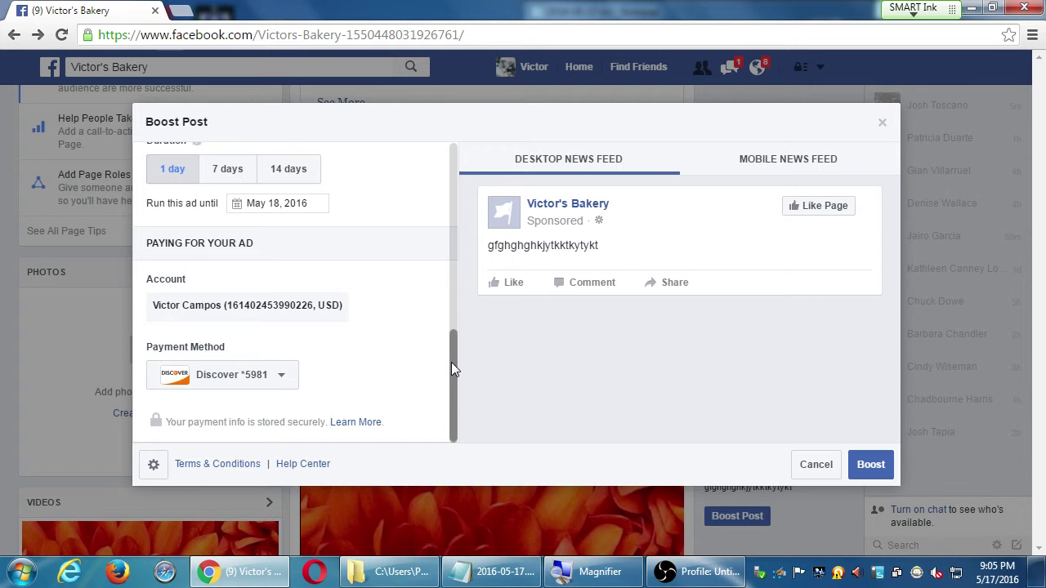
left_click(279, 374)
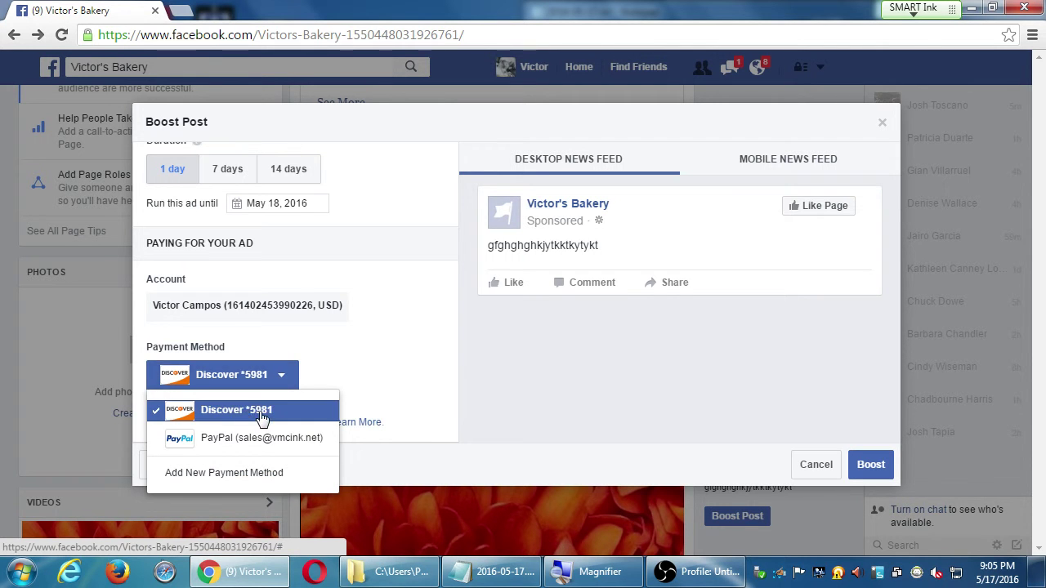
left_click(414, 347)
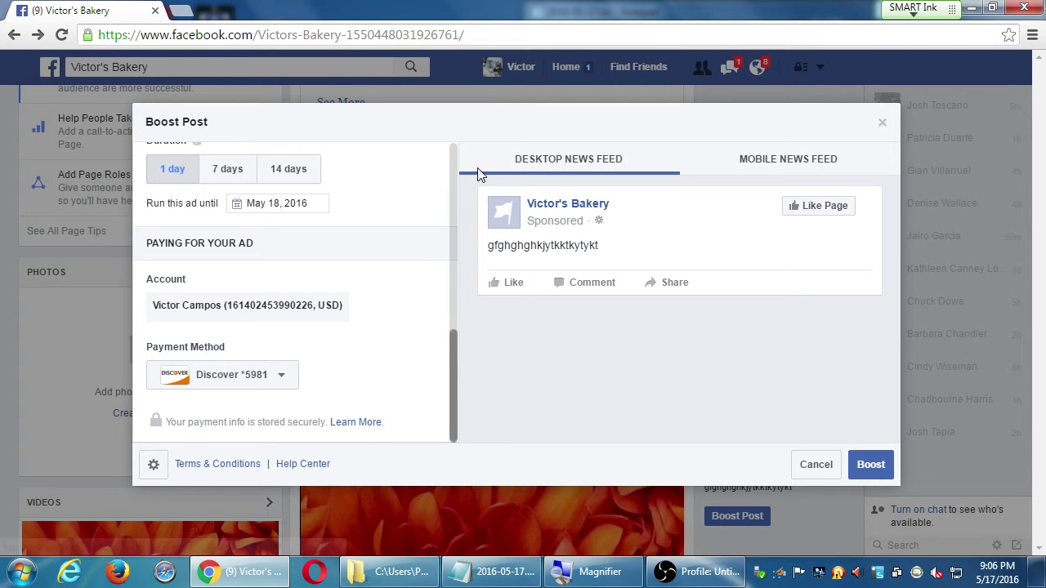
left_click(265, 375)
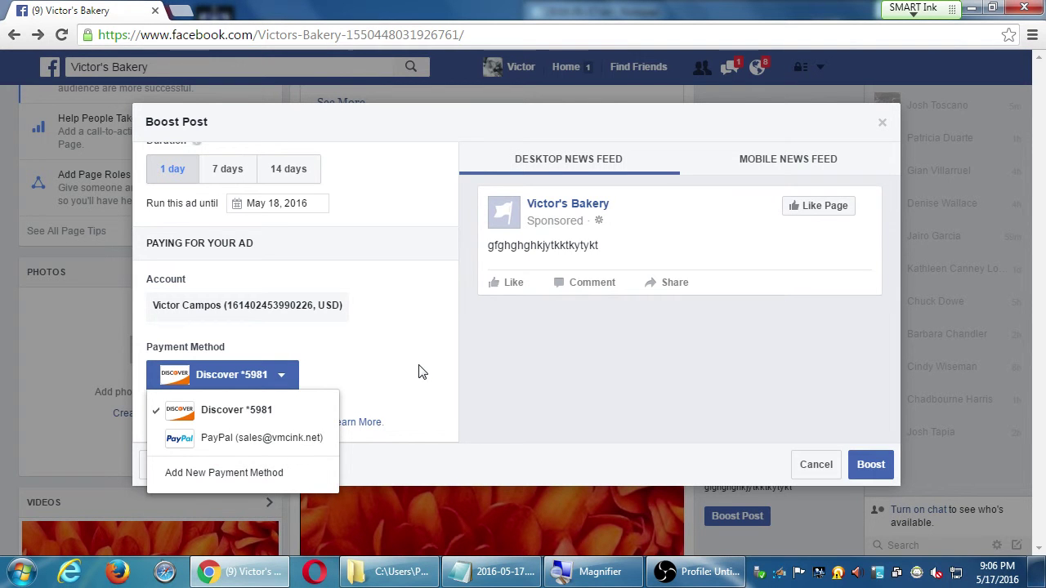
left_click(391, 340)
scroll(384, 335, "up", 2)
scroll(401, 352, "up", 5)
scroll(408, 327, "down", 4)
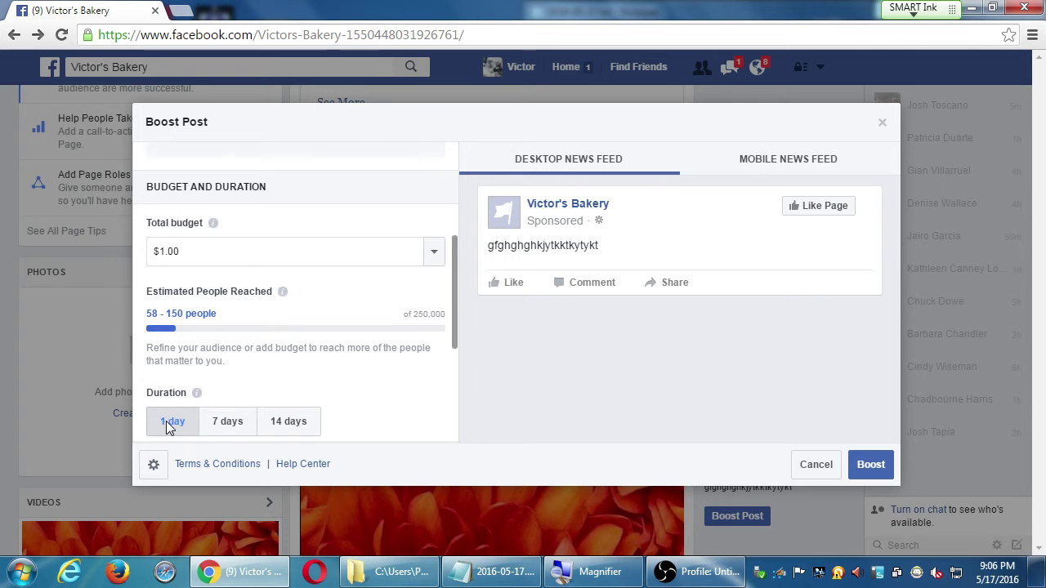
- Set the boost duration to 7 days and the total budget to 7
scroll(167, 420, "down", 1)
left_click(232, 369)
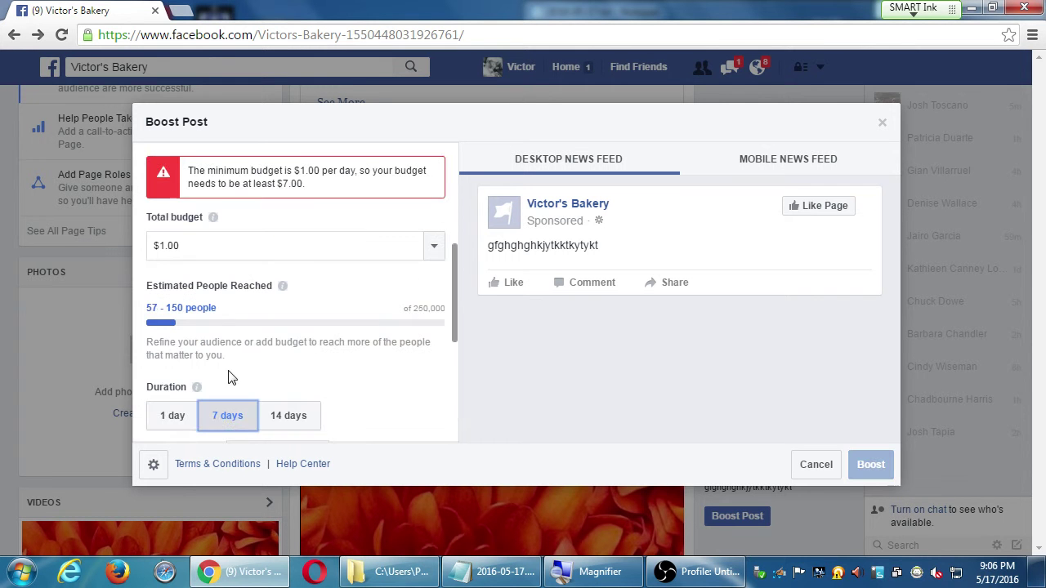
left_click_drag(145, 243, 122, 234)
left_click(191, 240)
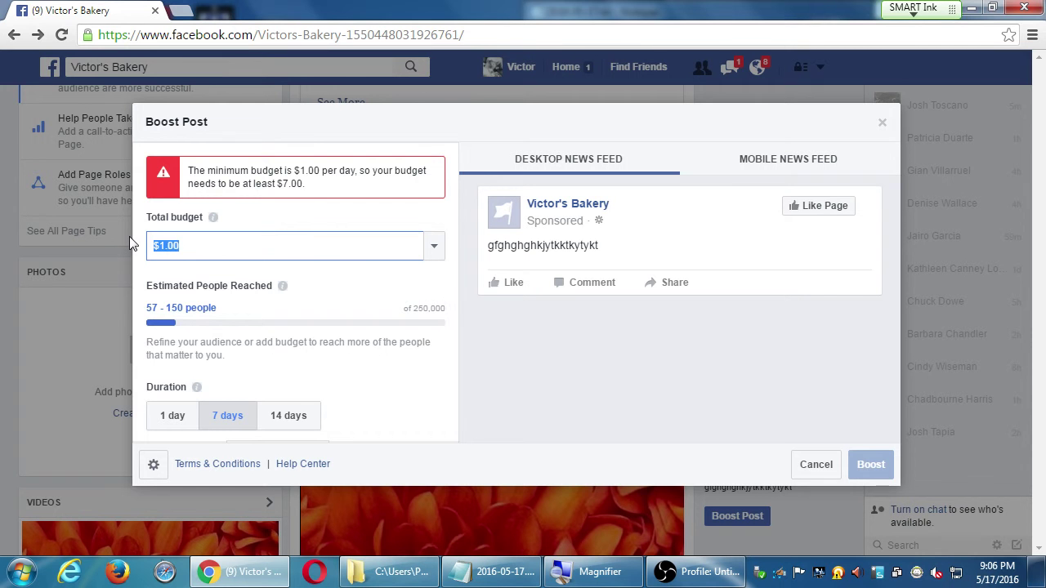
type("7")
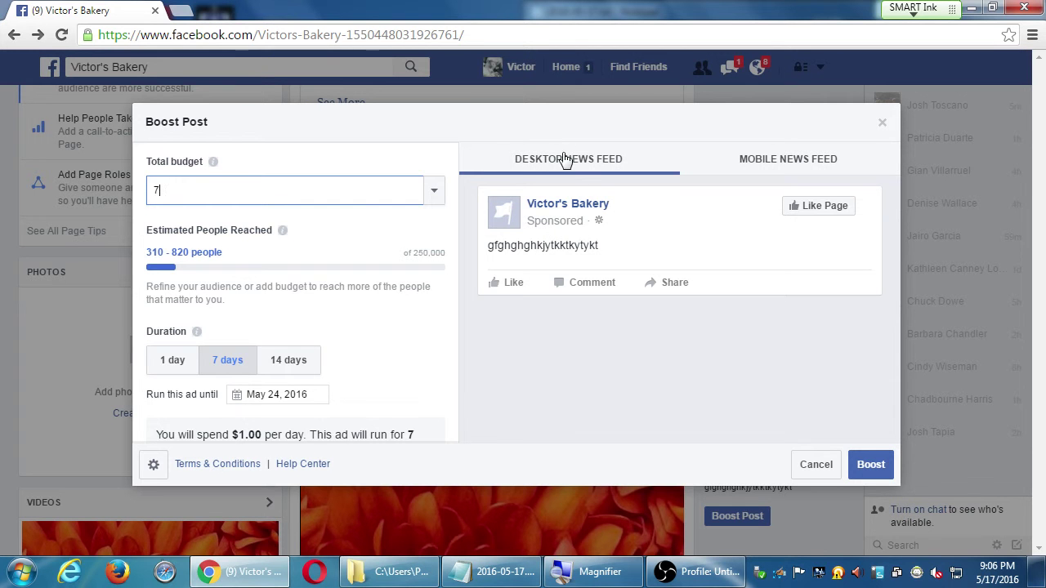
- Preview the ad in Mobile News Feed and Desktop News Feed, and highlight the 310 reach estimate
left_click(752, 163)
left_click(593, 157)
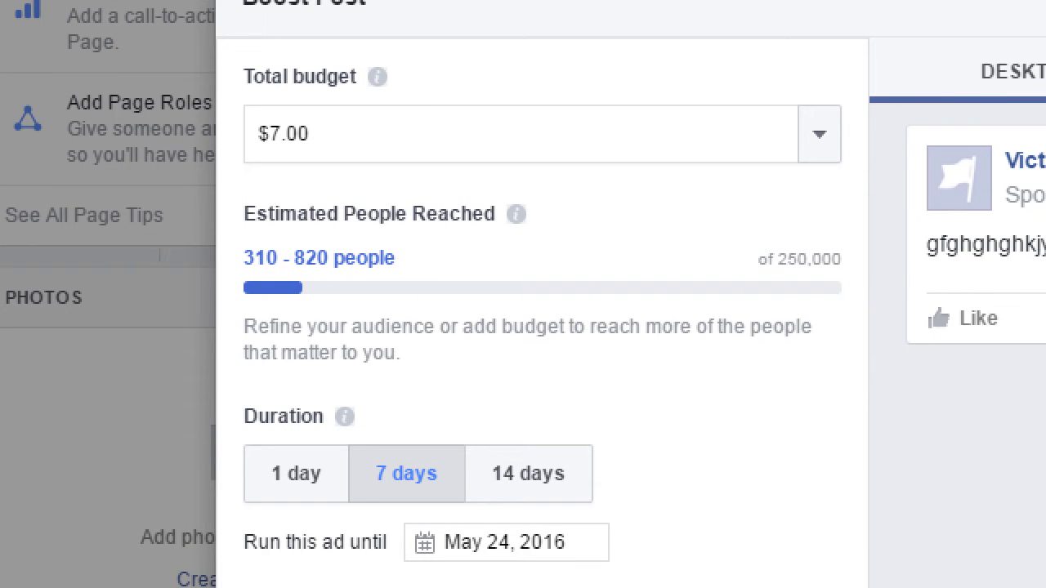
left_click_drag(279, 258, 255, 258)
left_click_drag(152, 250, 167, 283)
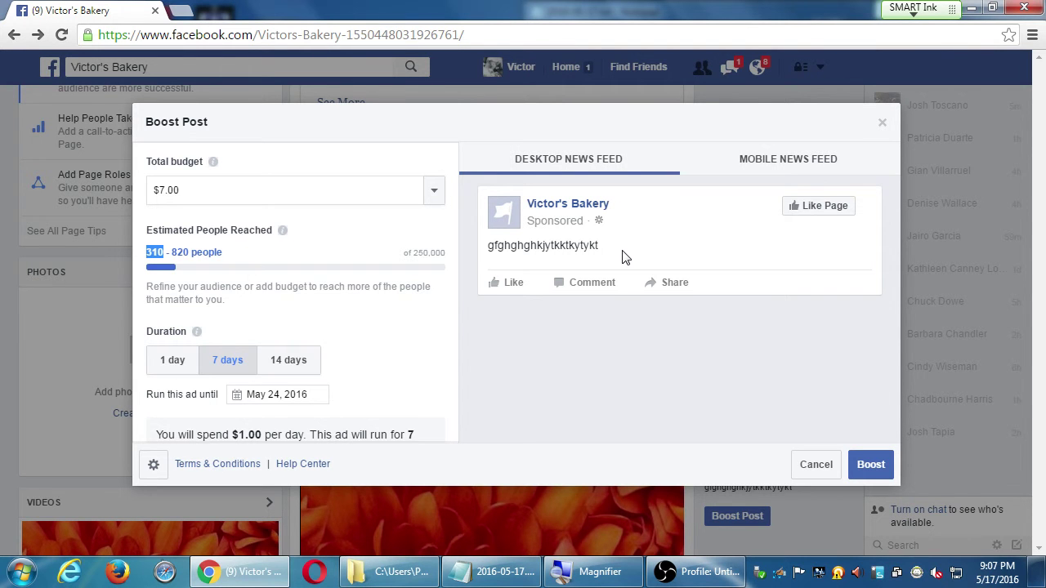
left_click(809, 464)
scroll(404, 305, "up", 3)
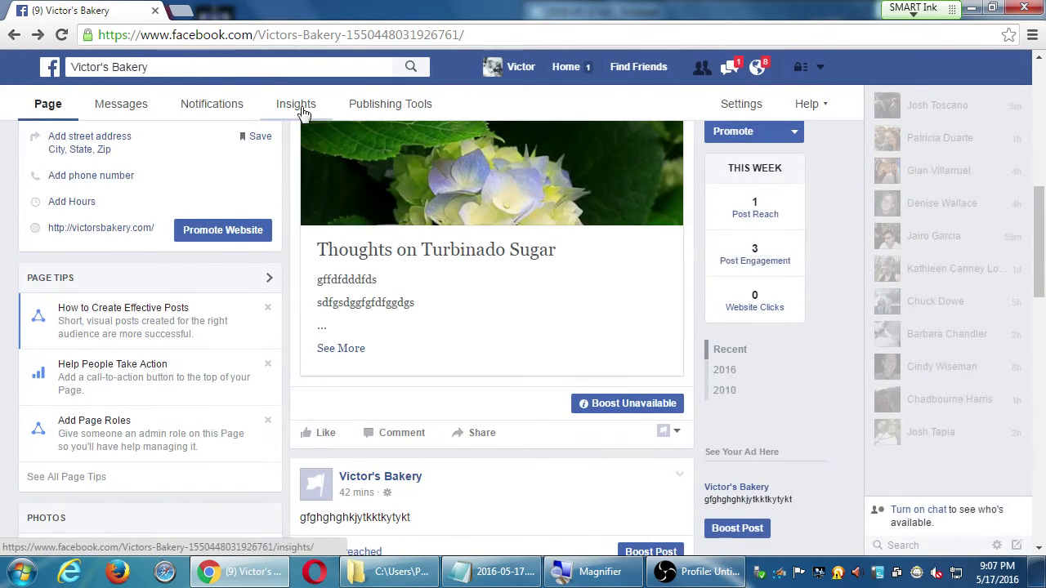
left_click(821, 70)
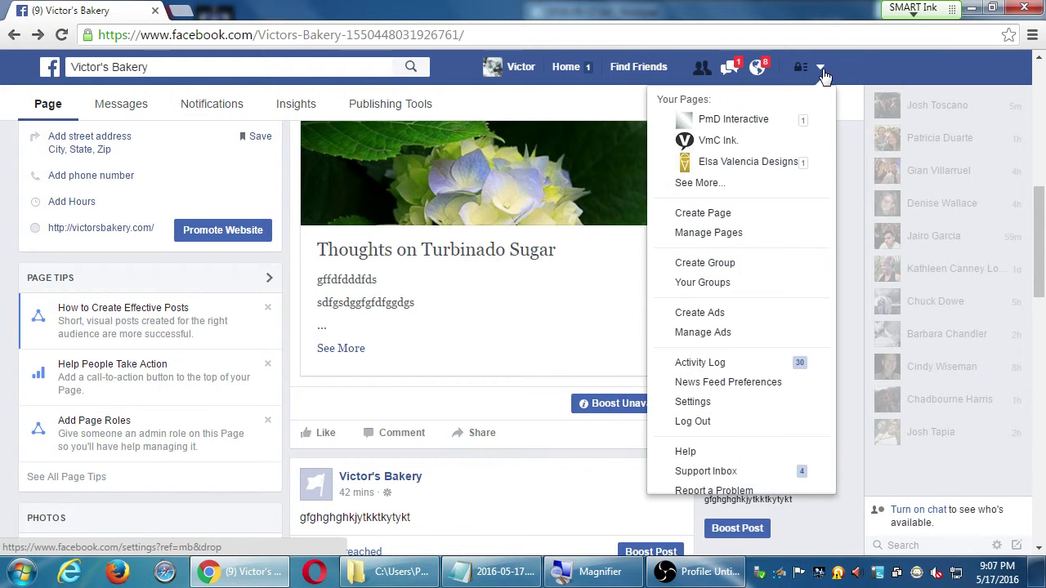
scroll(506, 491, "down", 2)
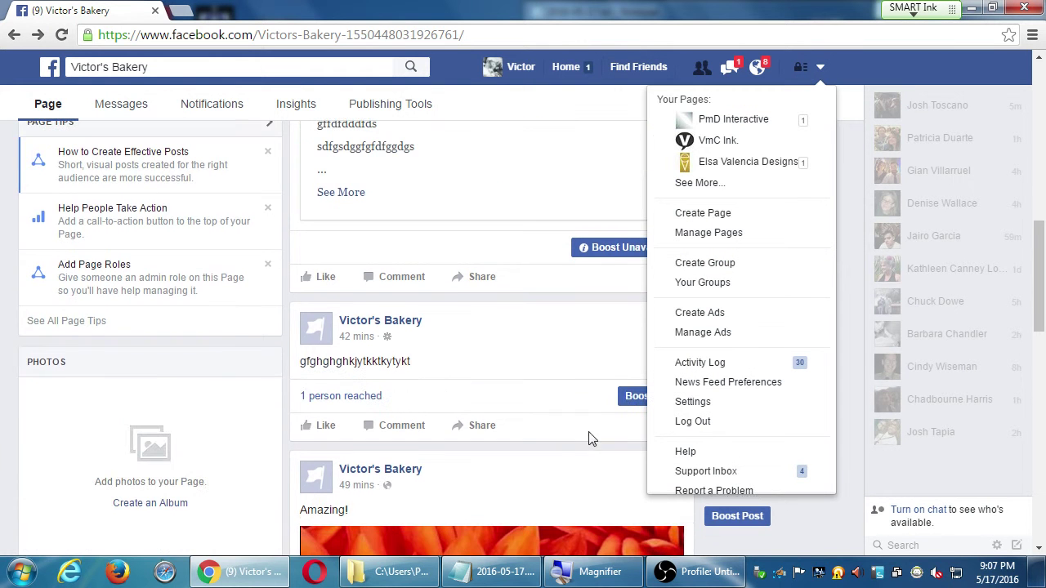
left_click(631, 397)
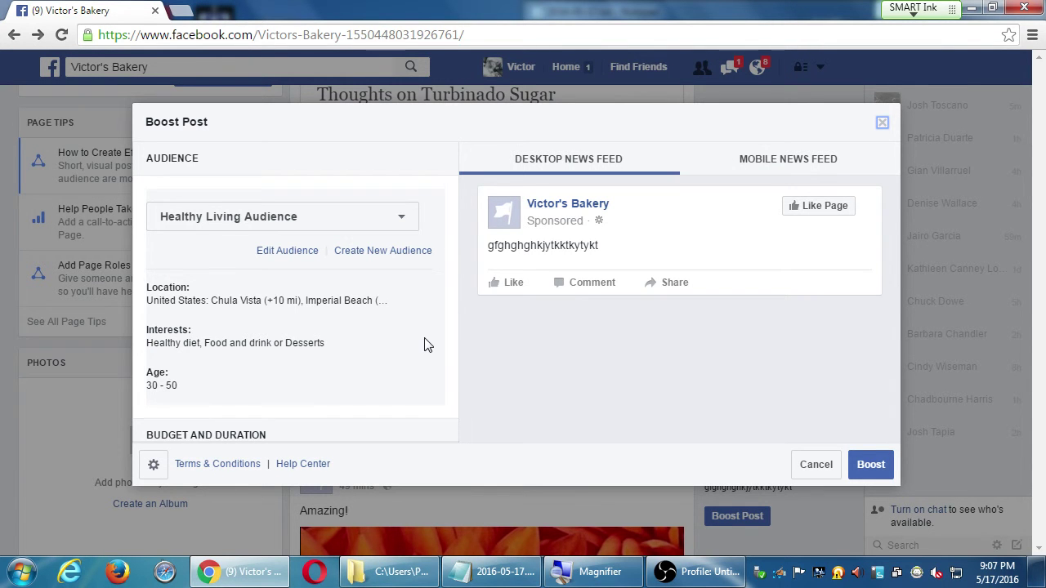
scroll(320, 345, "down", 3)
scroll(321, 345, "down", 1)
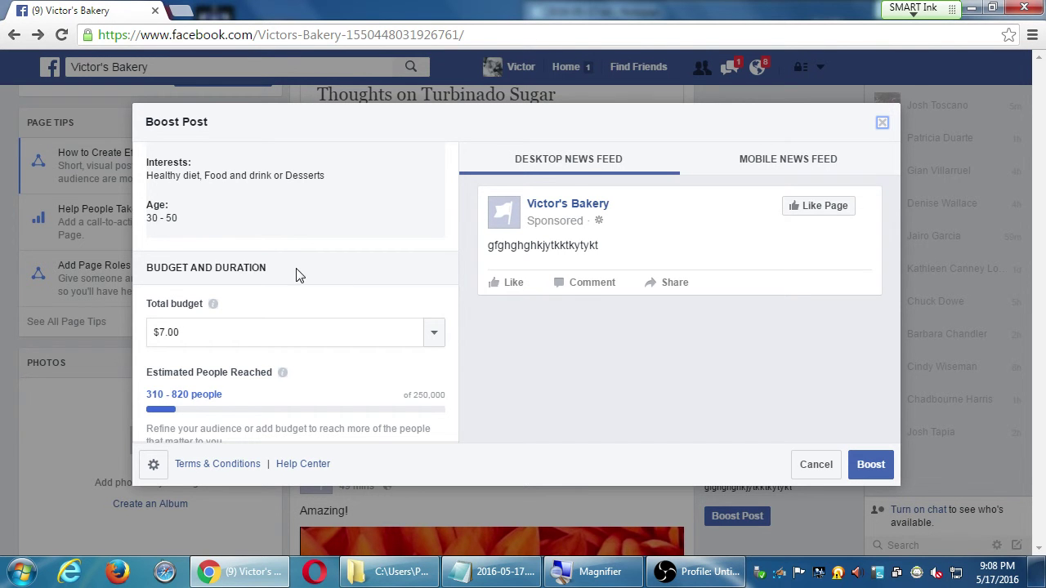
scroll(398, 335, "down", 2)
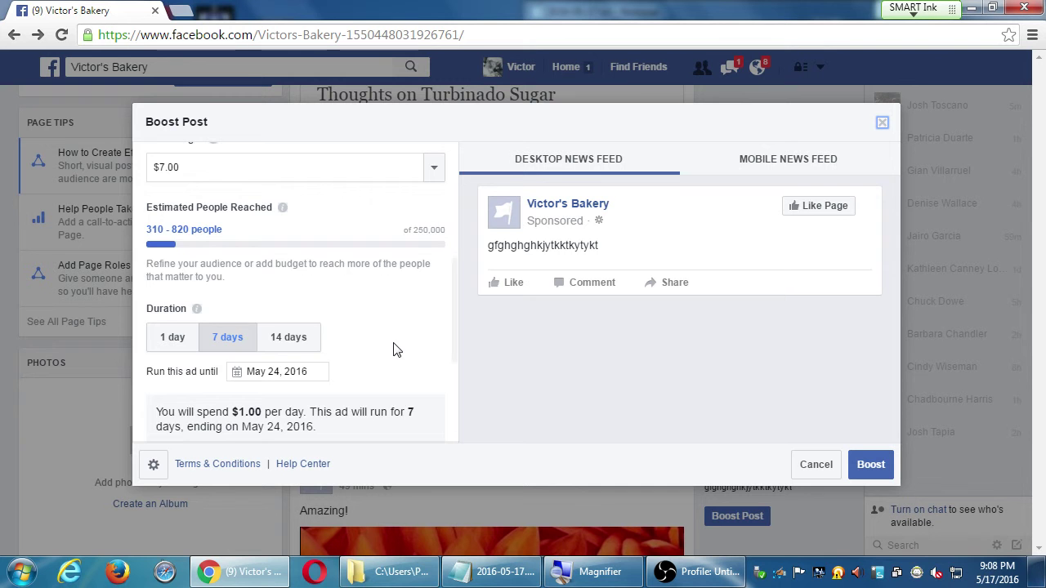
scroll(395, 346, "up", 4)
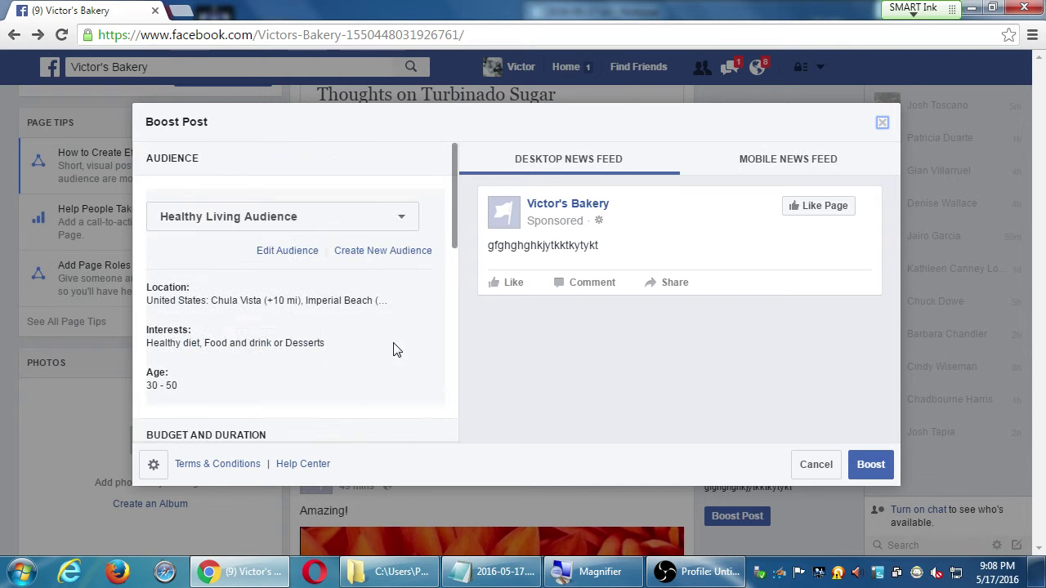
left_click(341, 222)
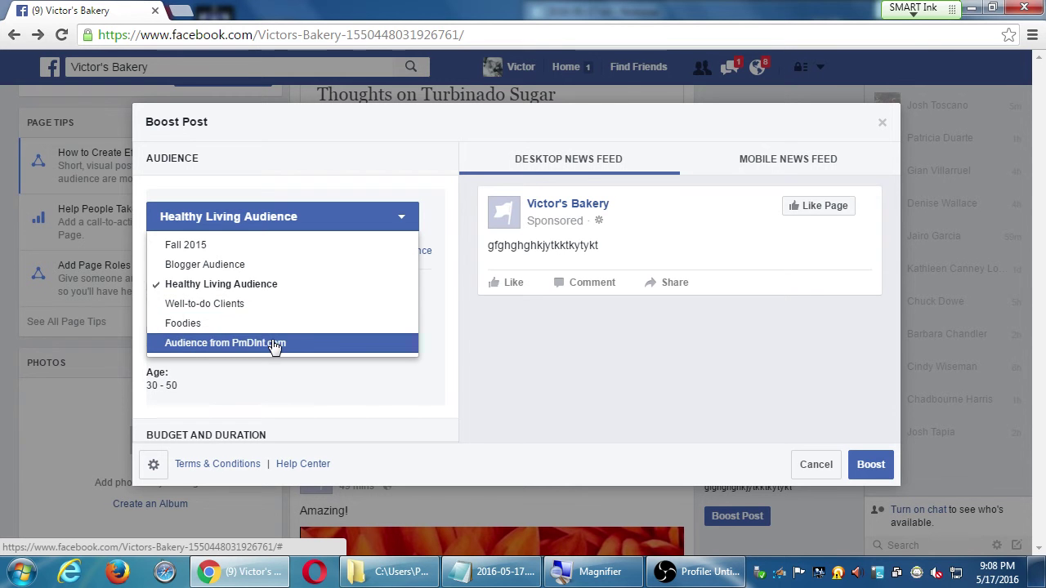
left_click(221, 268)
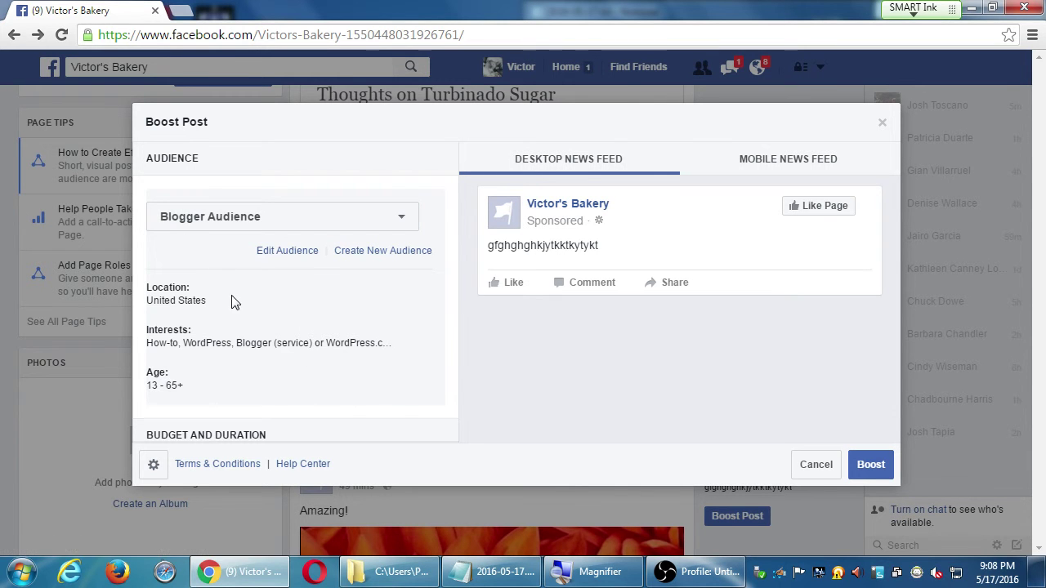
scroll(238, 309, "down", 3)
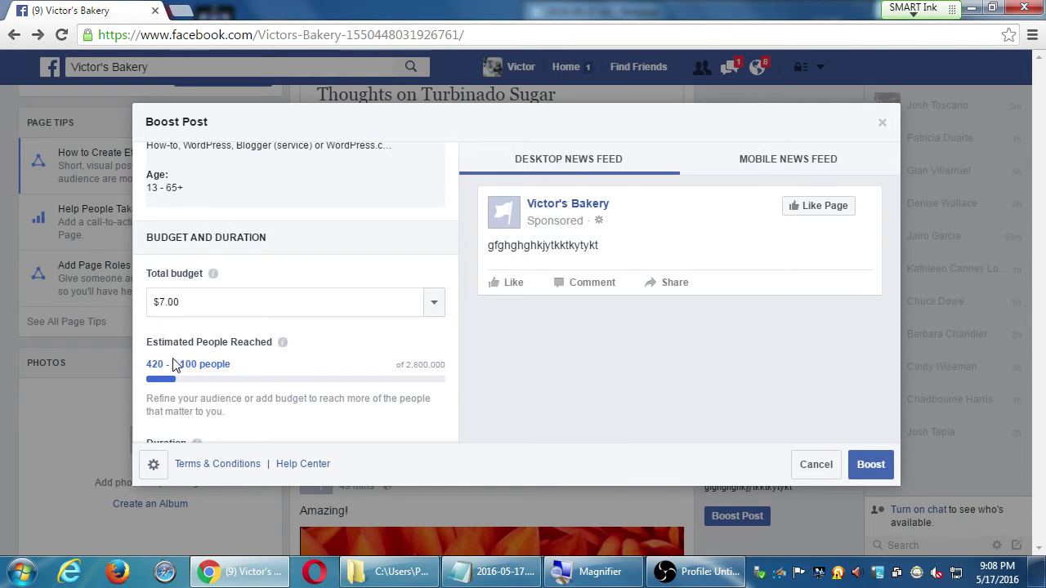
scroll(174, 363, "up", 3)
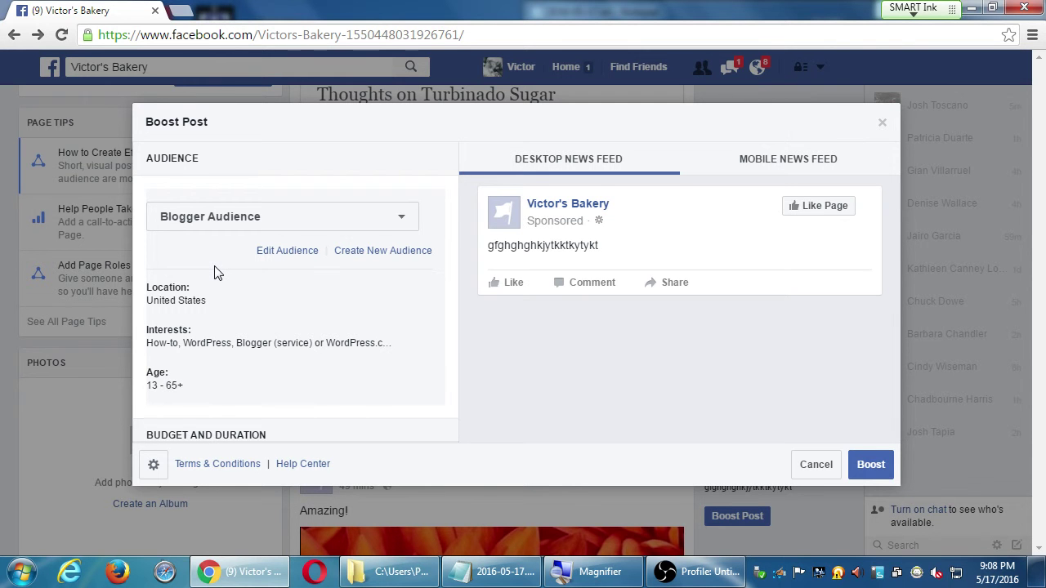
- Create a new audience and remove the How-to, WordPress, Blogger and WordPress.com interests
left_click(380, 253)
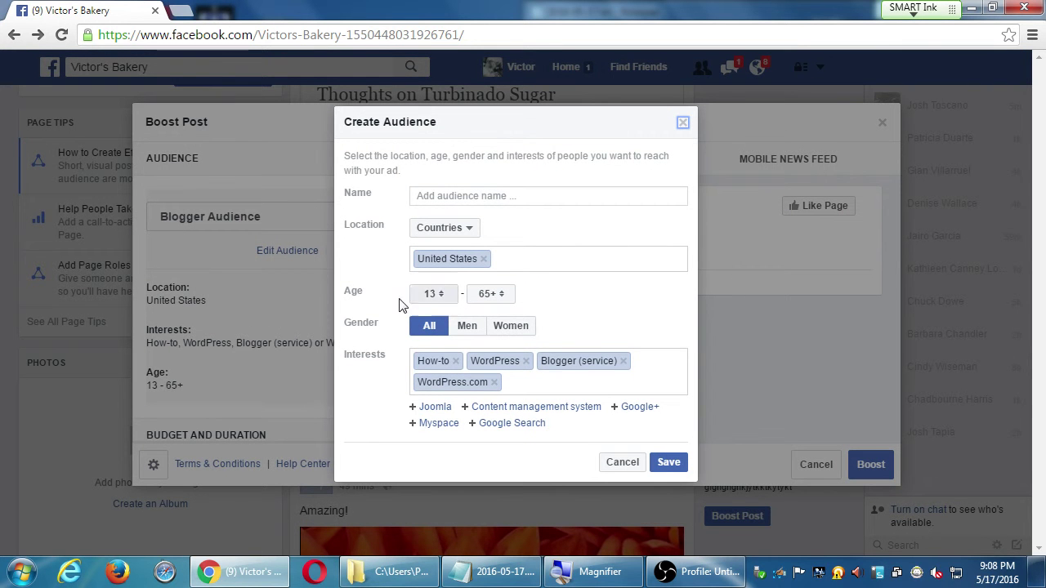
left_click(456, 361)
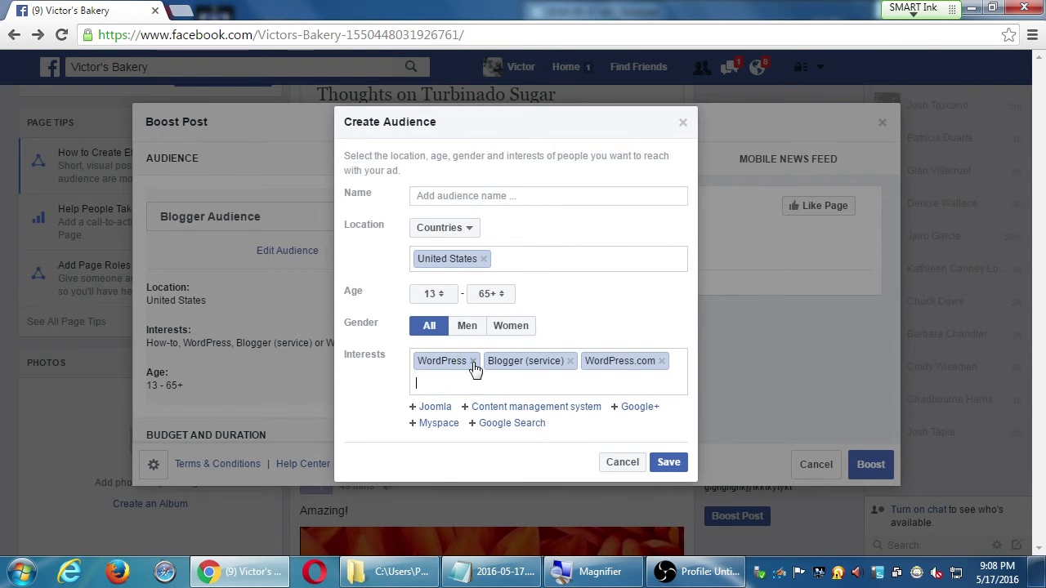
left_click(473, 361)
left_click(497, 362)
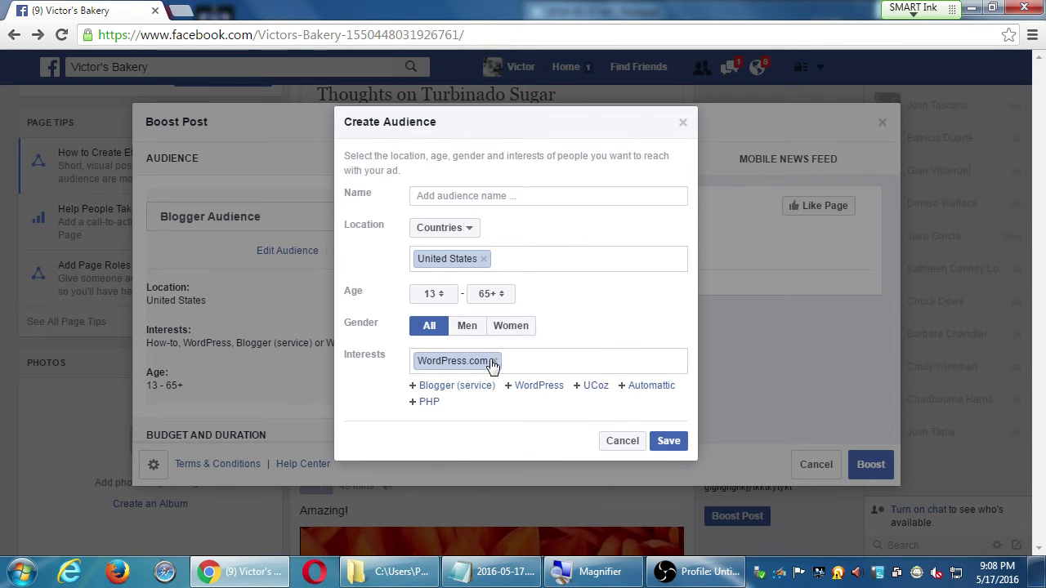
left_click(498, 362)
- Keep the minimum age at 13 and remove United States from target locations
left_click(441, 301)
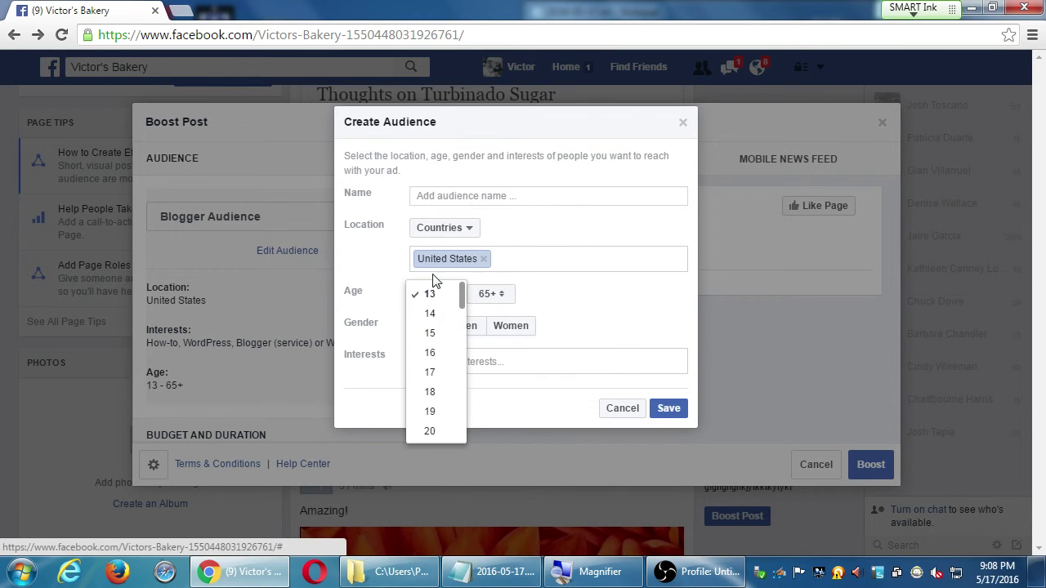
left_click(438, 276)
left_click(482, 259)
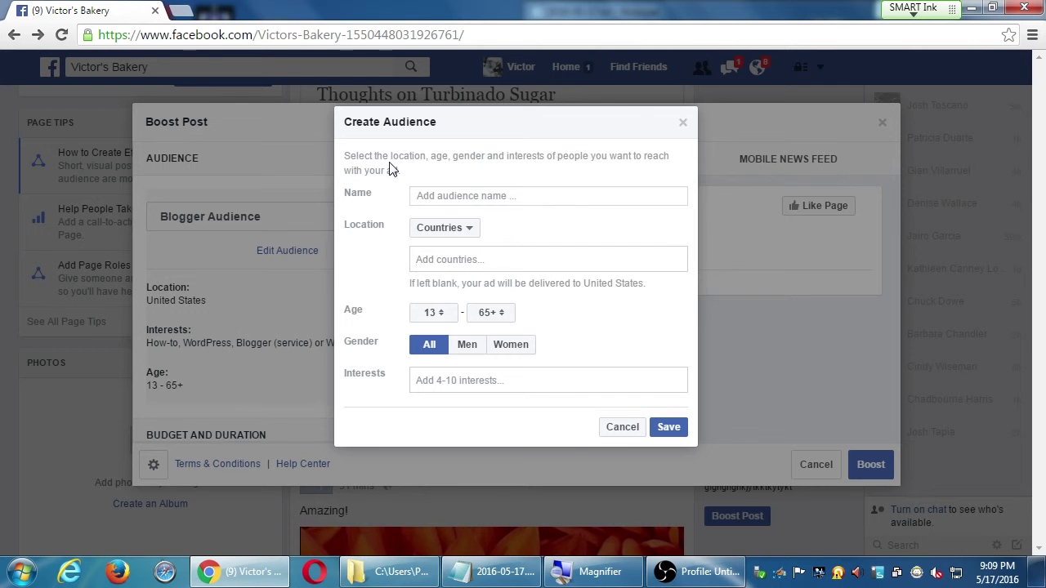
- Name the audience 'Rich Foodies', switch locations to Cities and add La Jolla, CA
left_click(441, 192)
type("Rich Foodies")
left_click(441, 227)
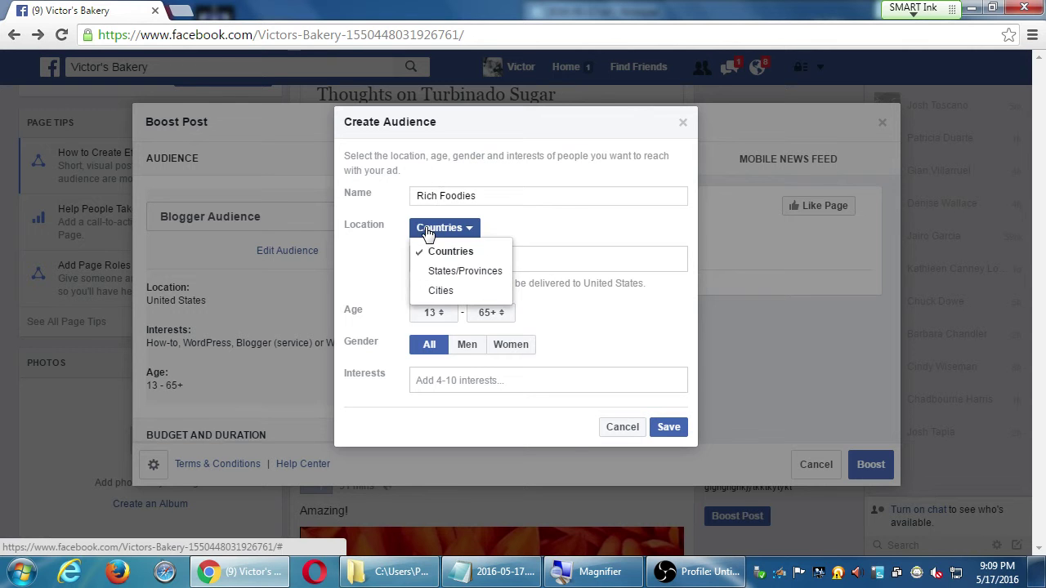
left_click(479, 289)
type("La J")
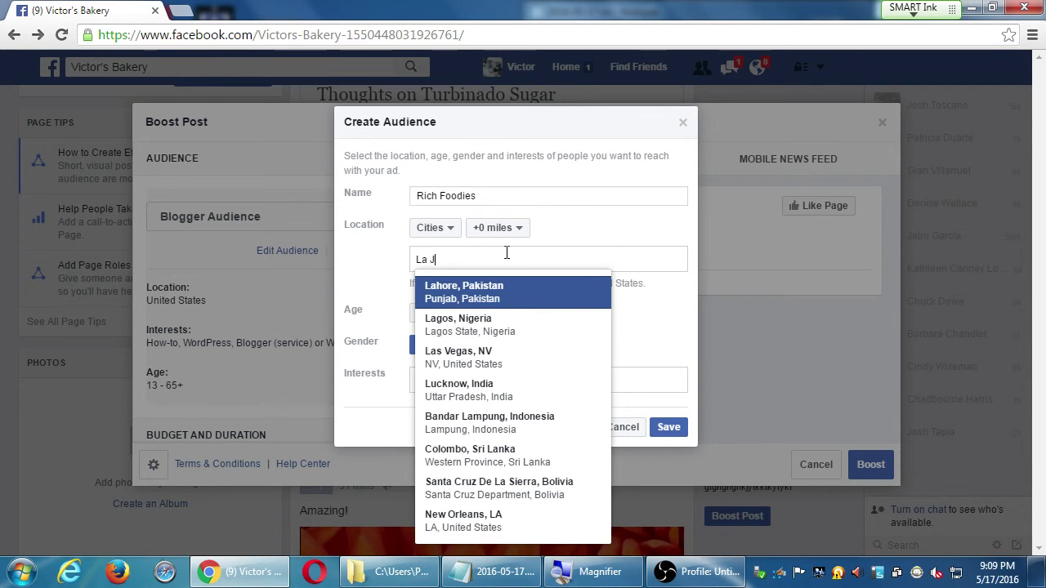
type("o")
left_click(506, 294)
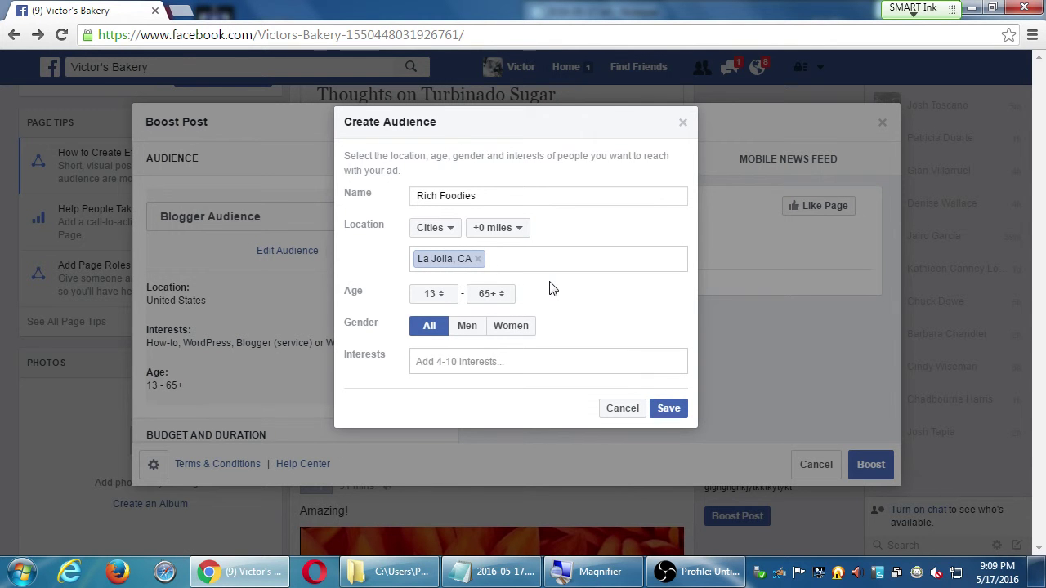
- Add Beverly Hills and Rancho Santa Fe, CA, and set the minimum age to 40
type("Bever")
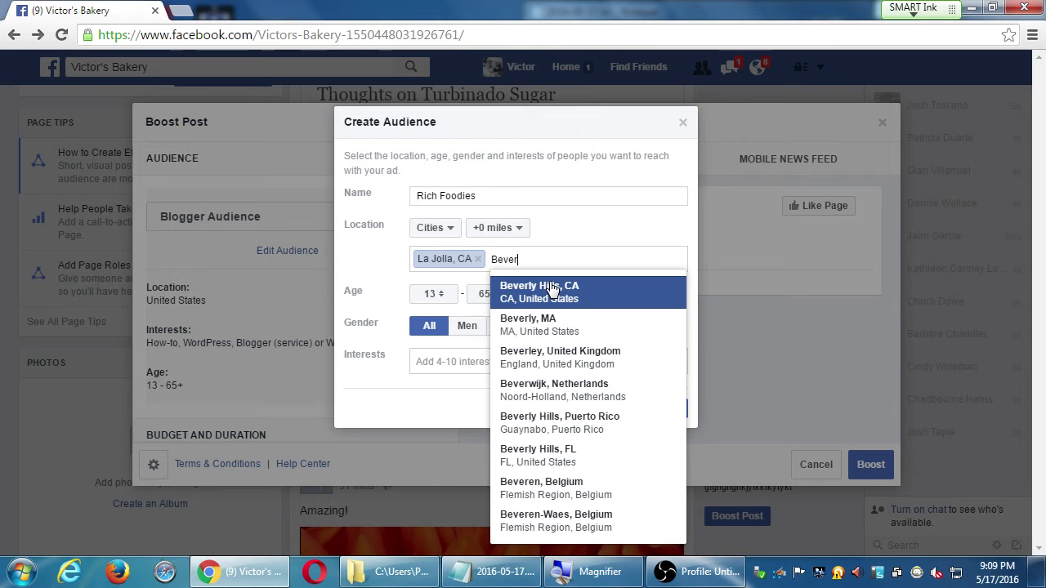
left_click(552, 287)
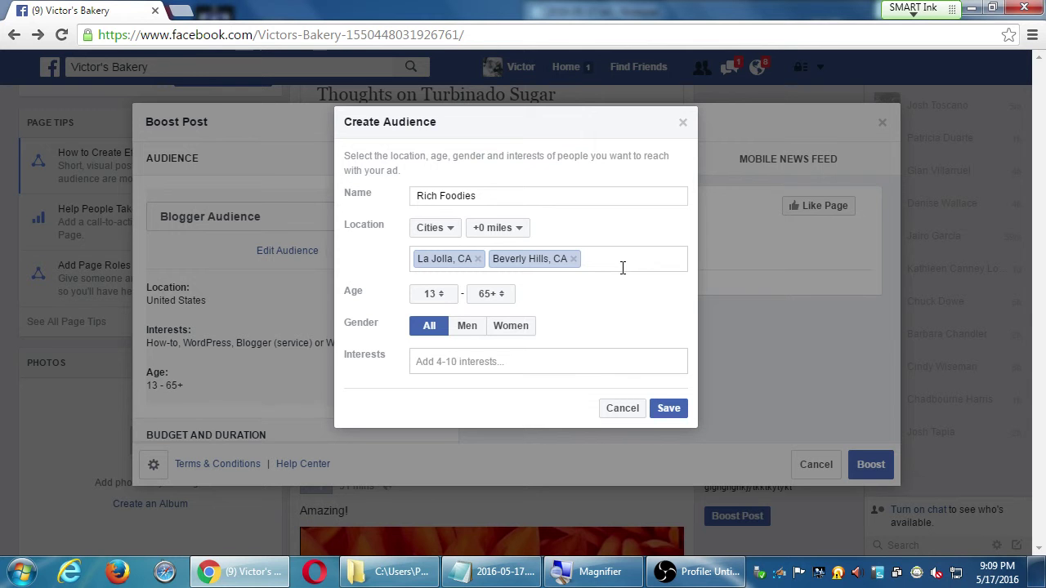
type("Rancho Sa")
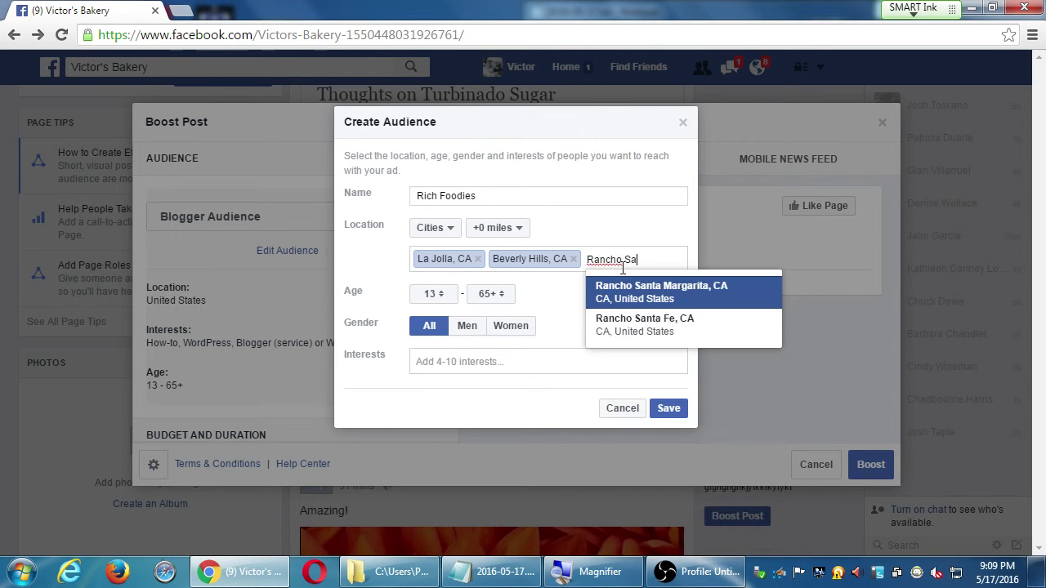
type("n")
left_click(625, 325)
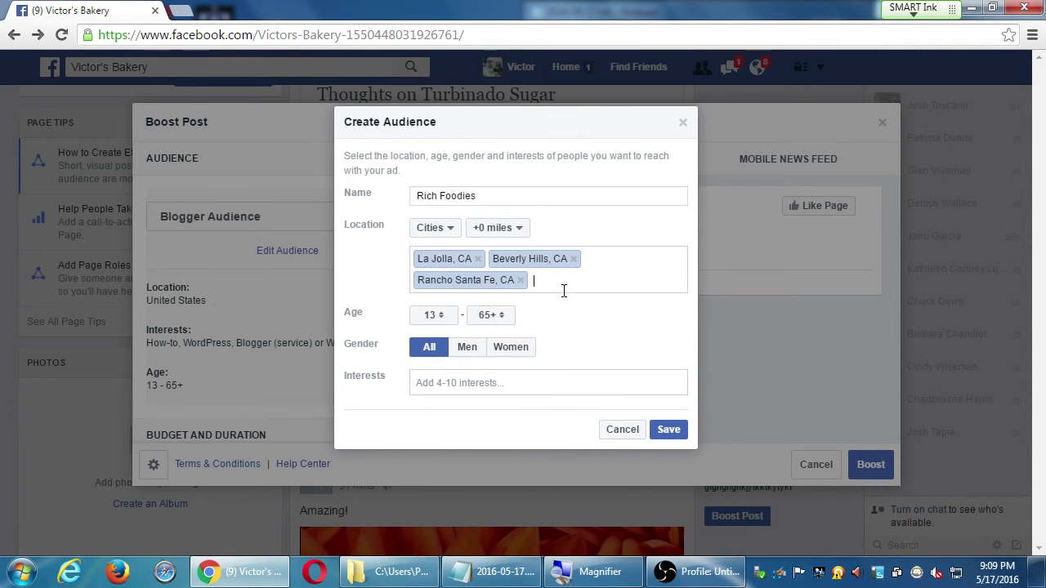
left_click(422, 317)
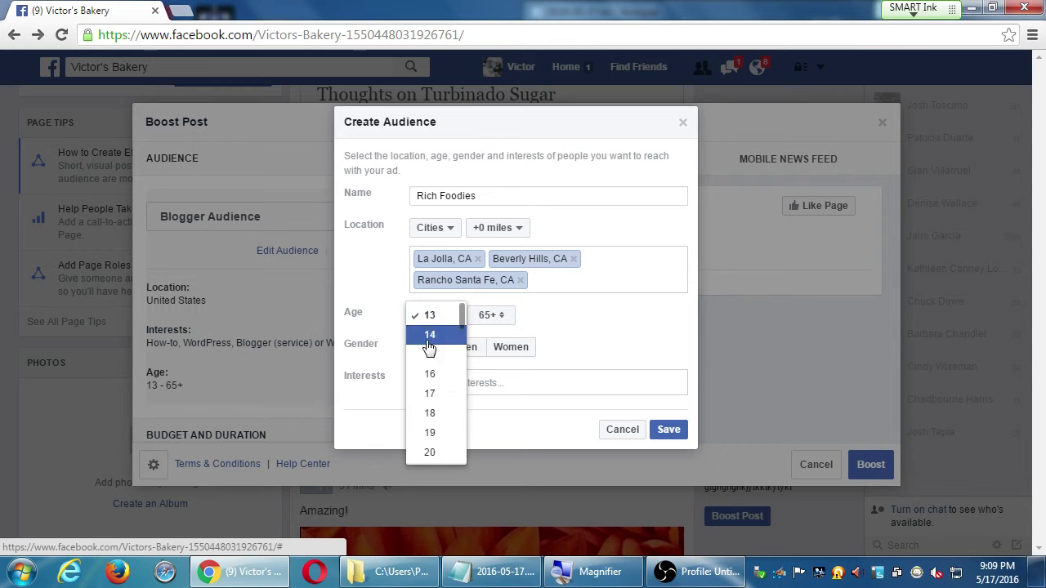
scroll(458, 368, "down", 5)
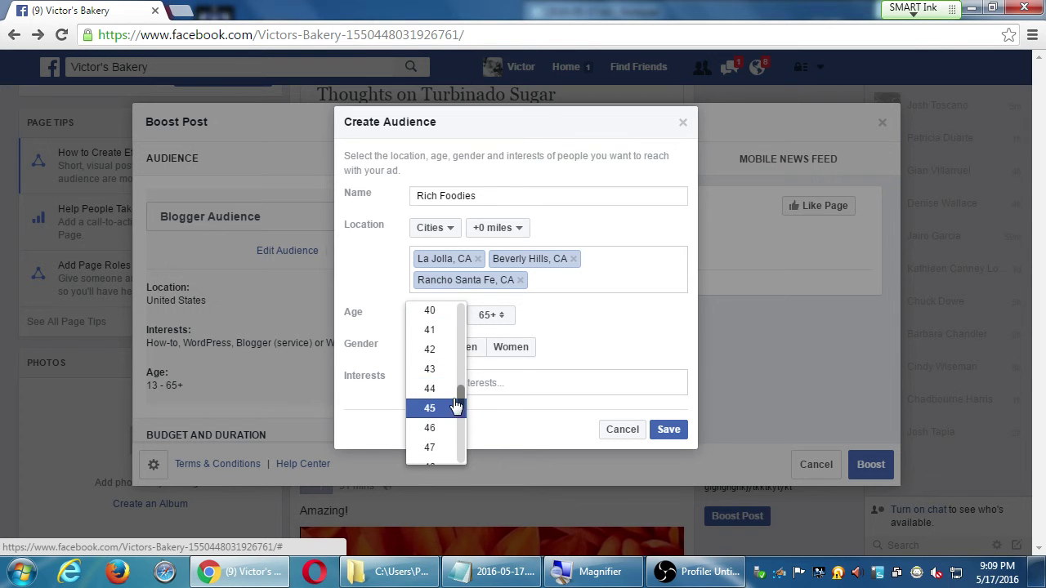
left_click(430, 314)
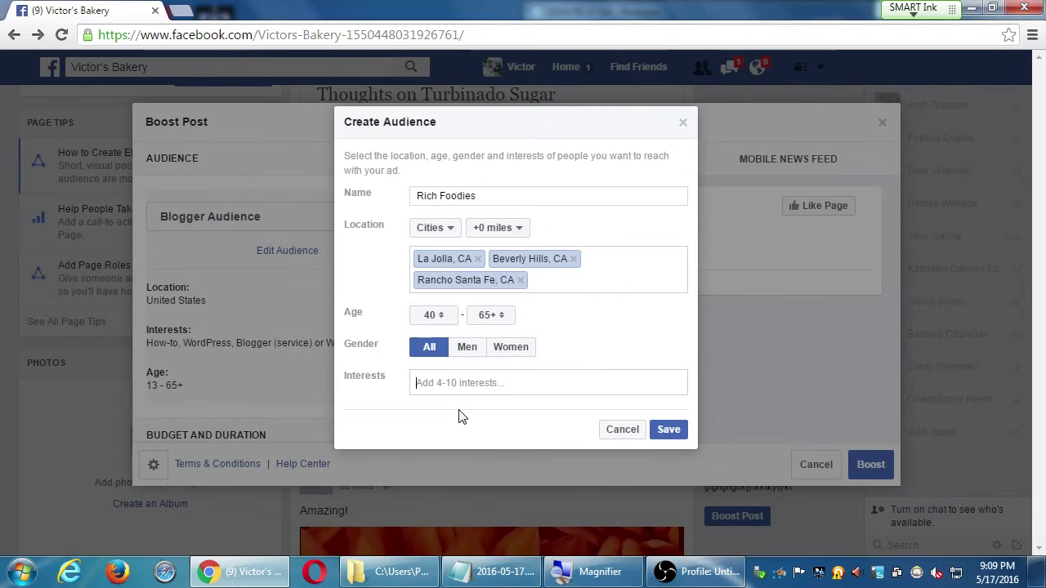
- Add Rolls-Royce Motor Cars, Bentley and Cookie as audience interests
type("rolls")
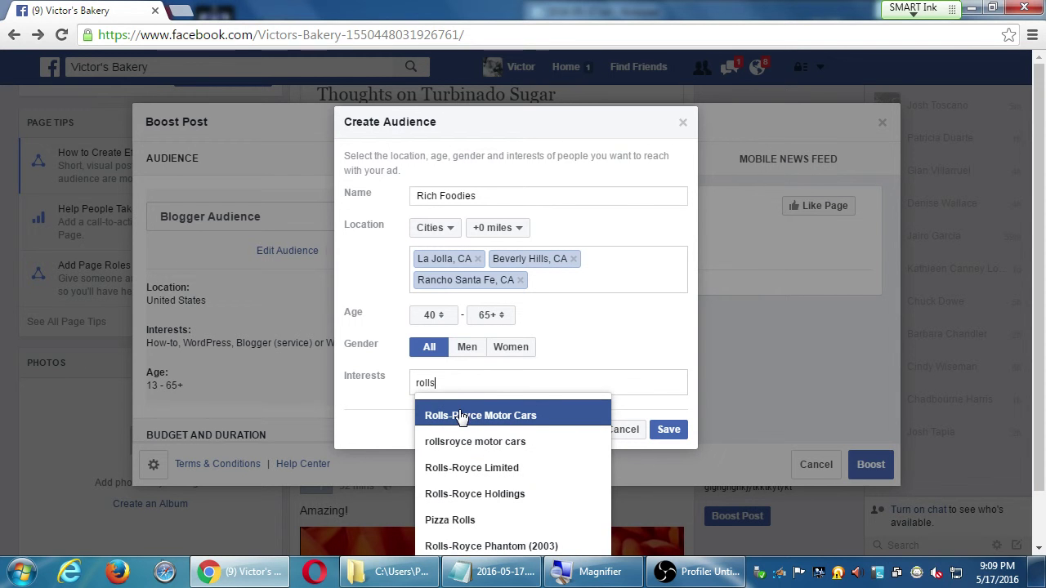
left_click(538, 420)
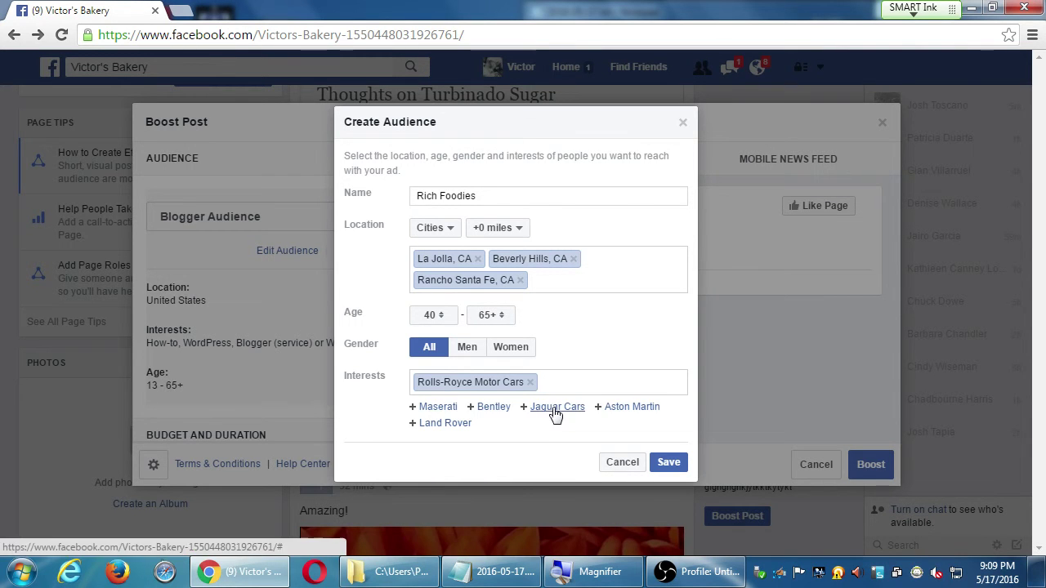
left_click(494, 411)
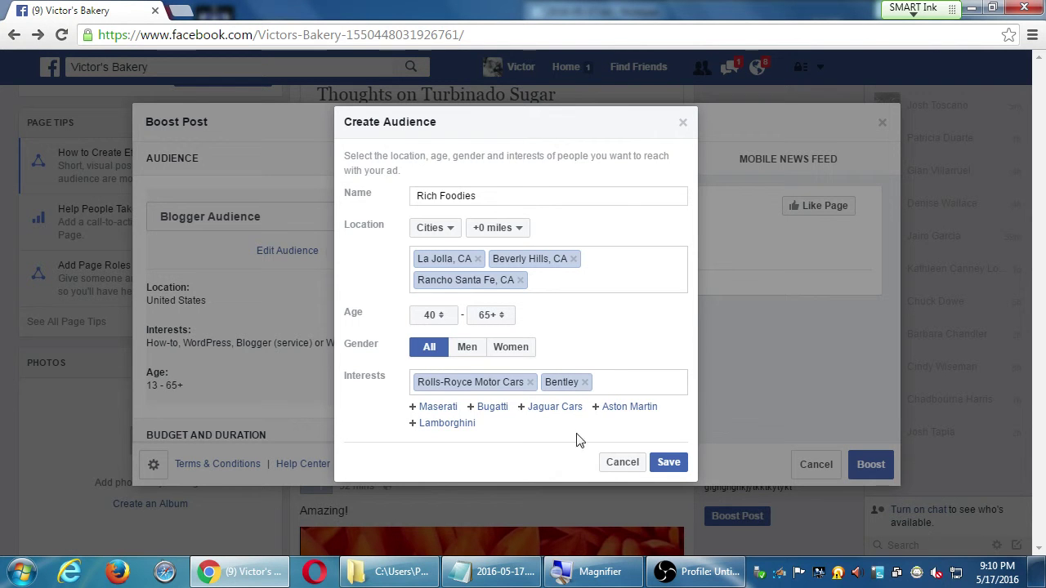
type("cookie")
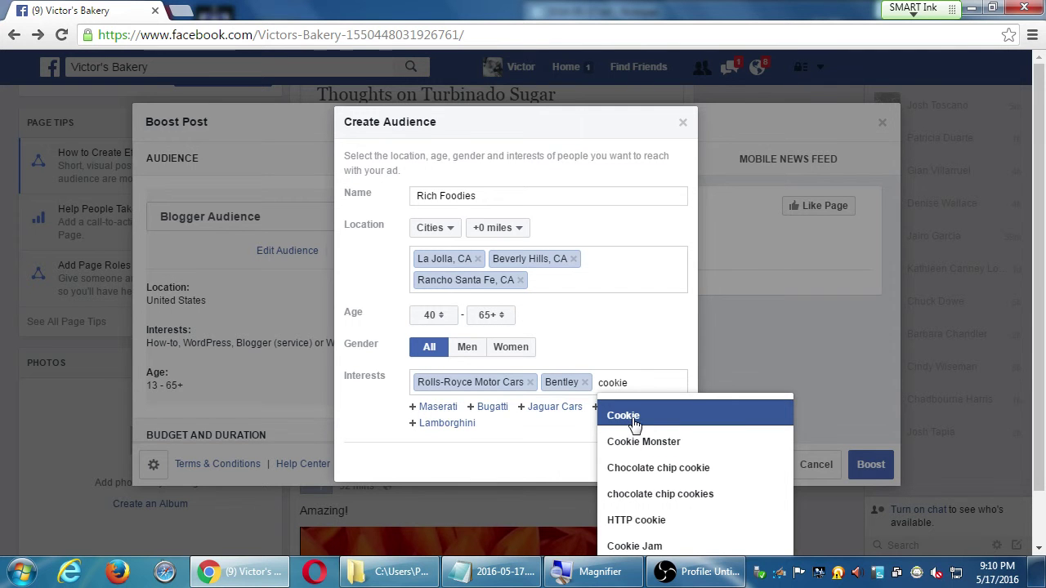
left_click(629, 418)
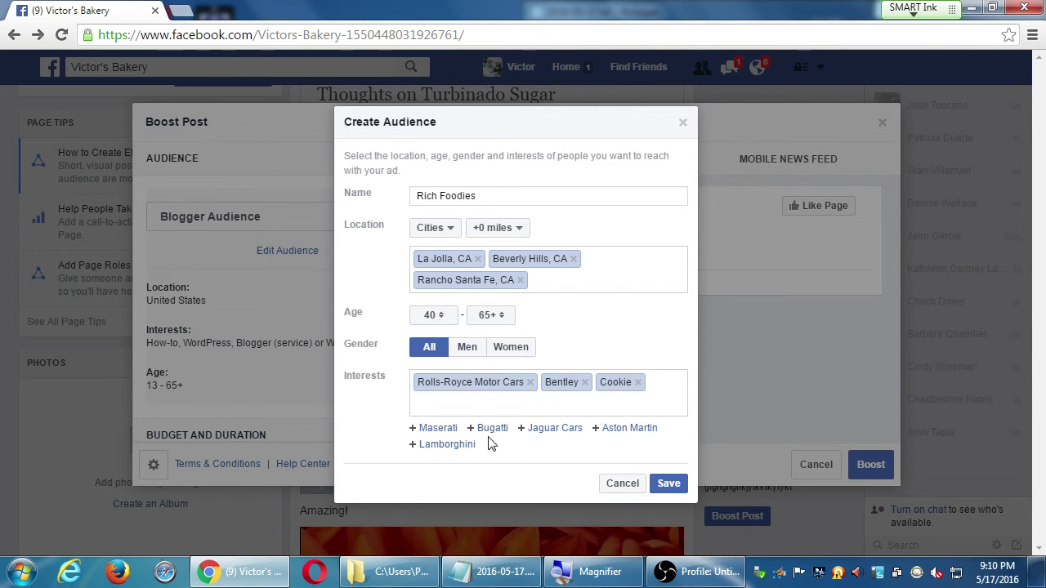
- Add Food Network, The Real Housewives of Atlanta and Aston Martin as interests
type("food net")
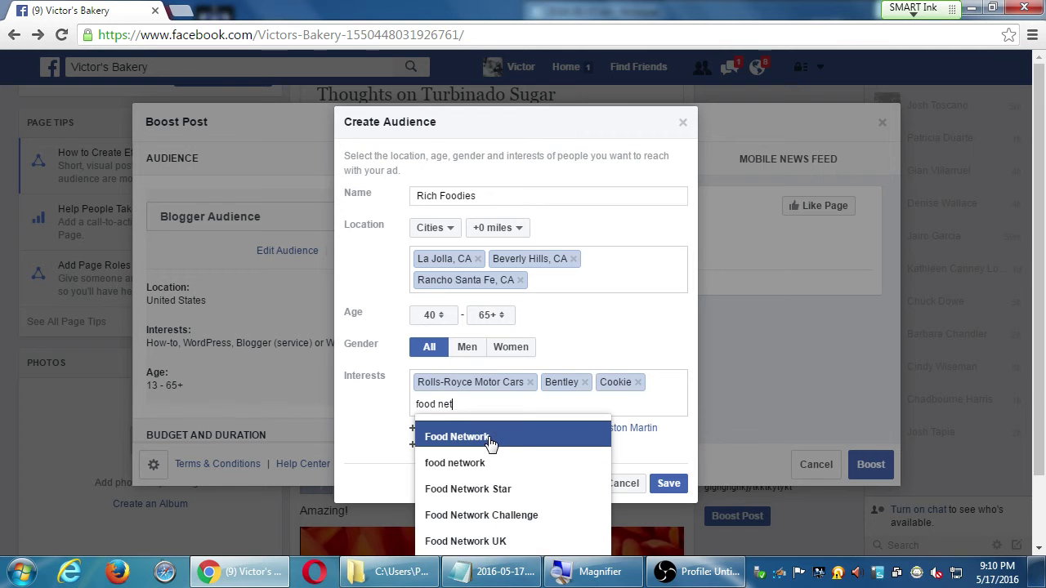
left_click(490, 442)
type("real hourse")
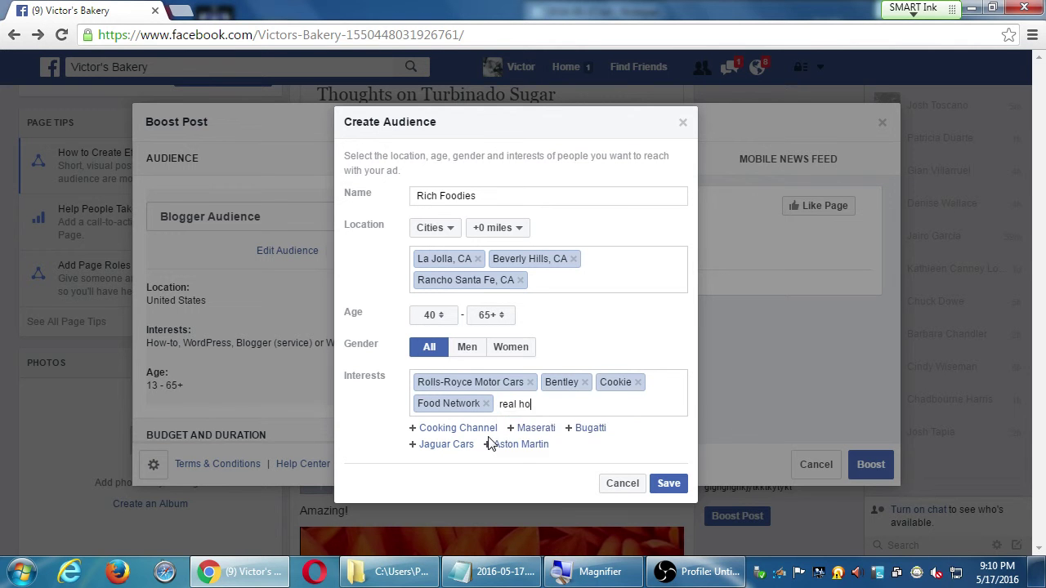
key("BackSpace")
key("BackSpace")
key("BackSpace")
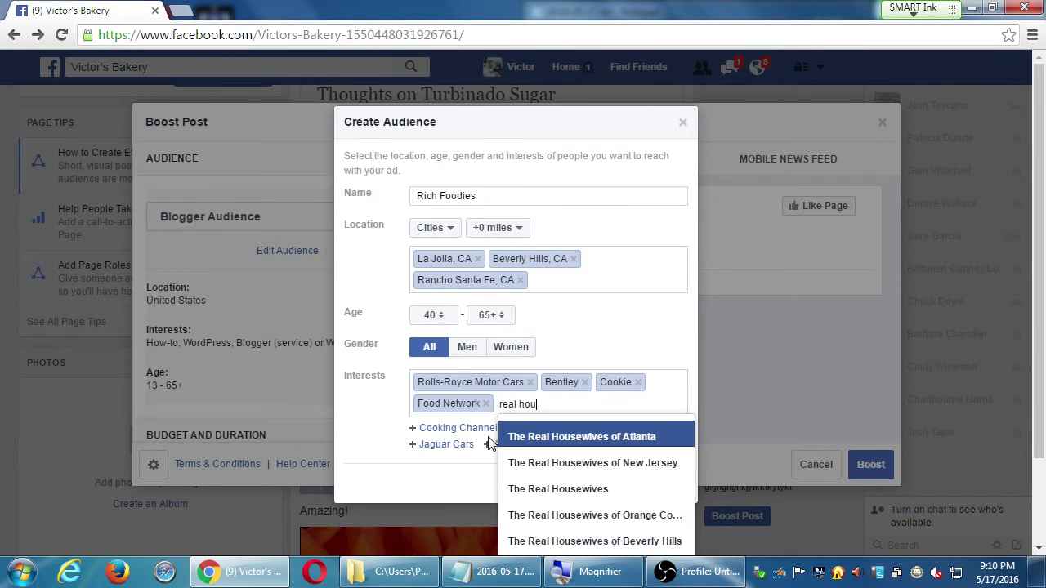
left_click(585, 439)
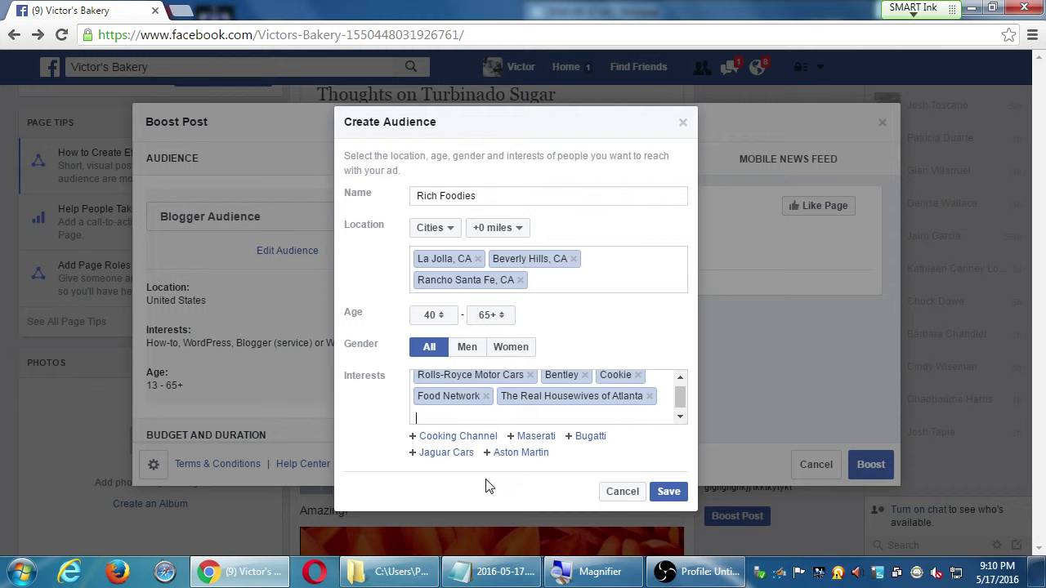
left_click(523, 454)
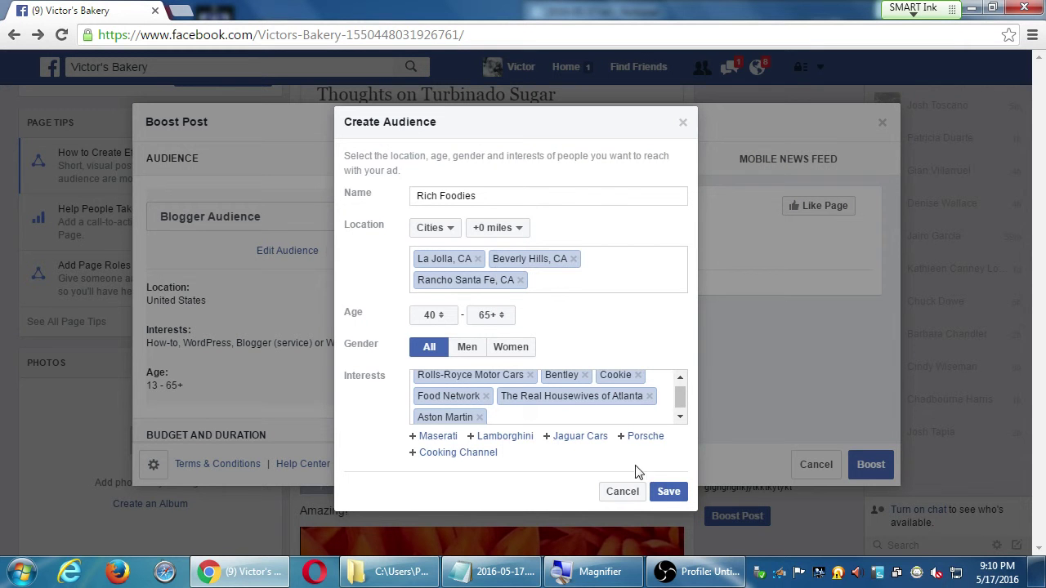
- Save the Rich Foodies audience and review the boost's audience, $7.00 budget and 7-day duration
left_click(668, 491)
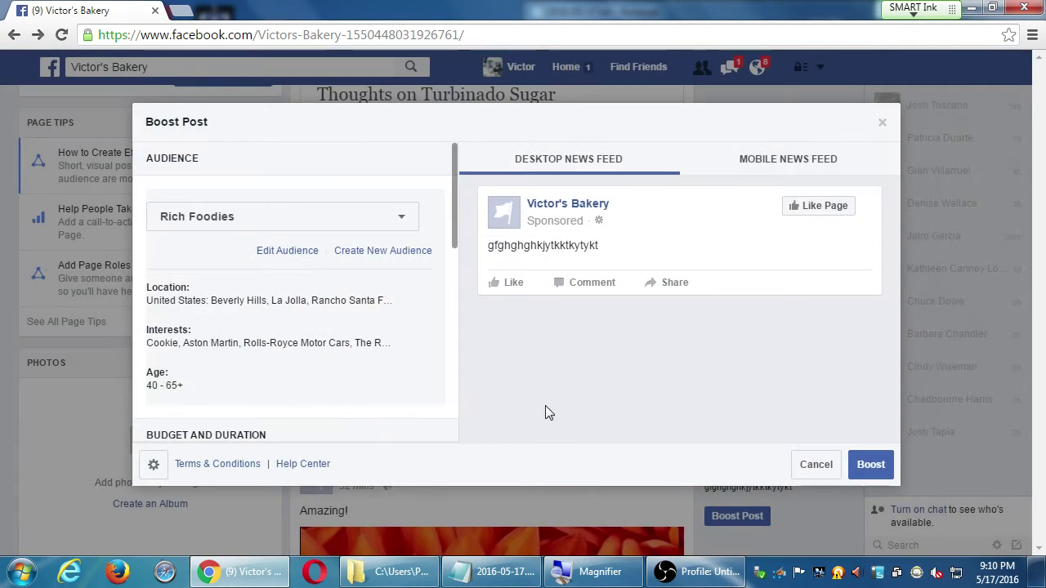
scroll(270, 347, "down", 1)
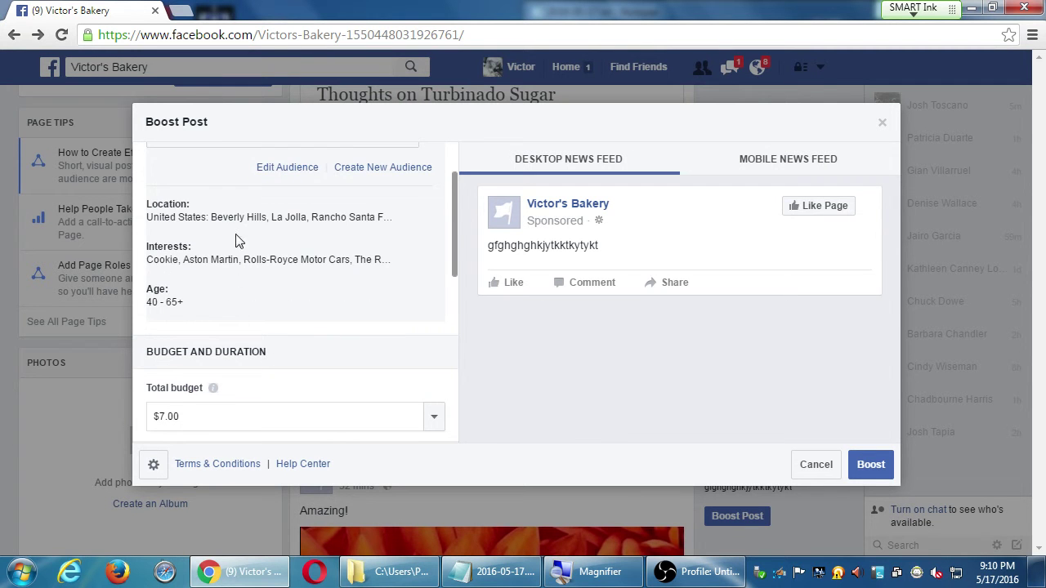
scroll(234, 196, "up", 1)
scroll(258, 262, "down", 4)
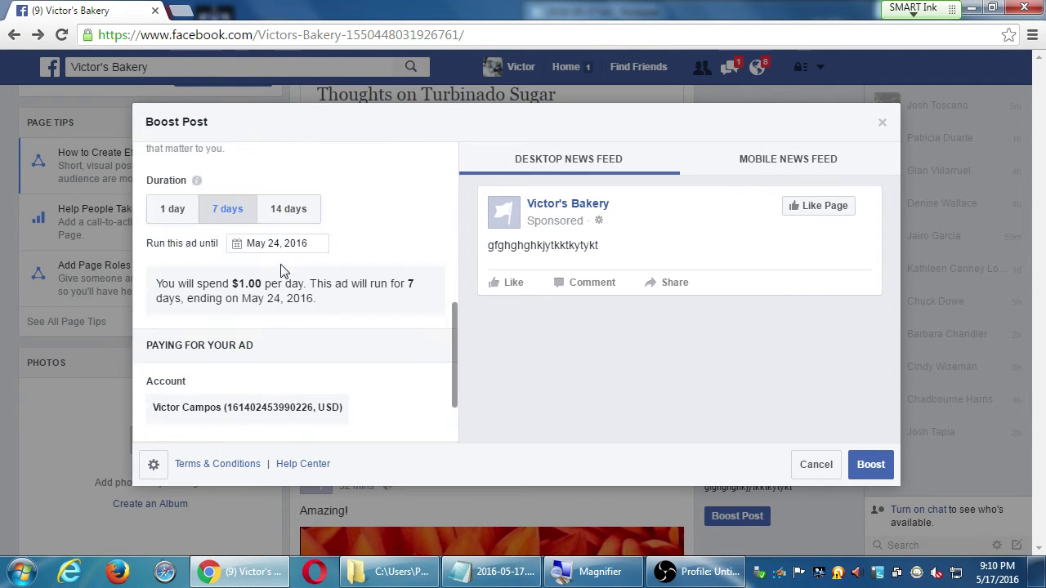
scroll(261, 325, "up", 2)
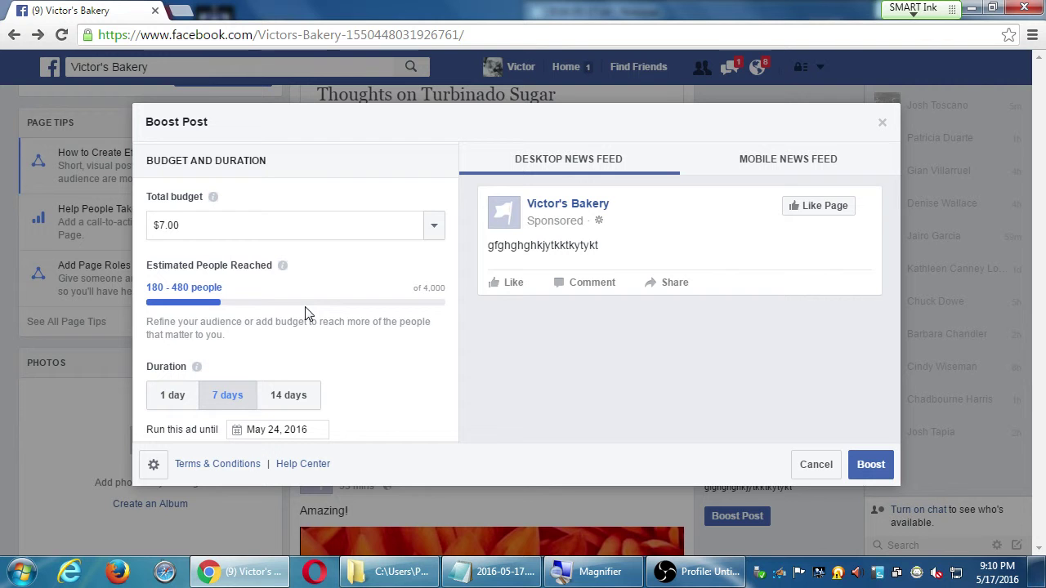
- Replace the $7.00 total budget with $1.00, giving a 1-day boost reaching 48–130 people
left_click(266, 226)
key("ctrl+a")
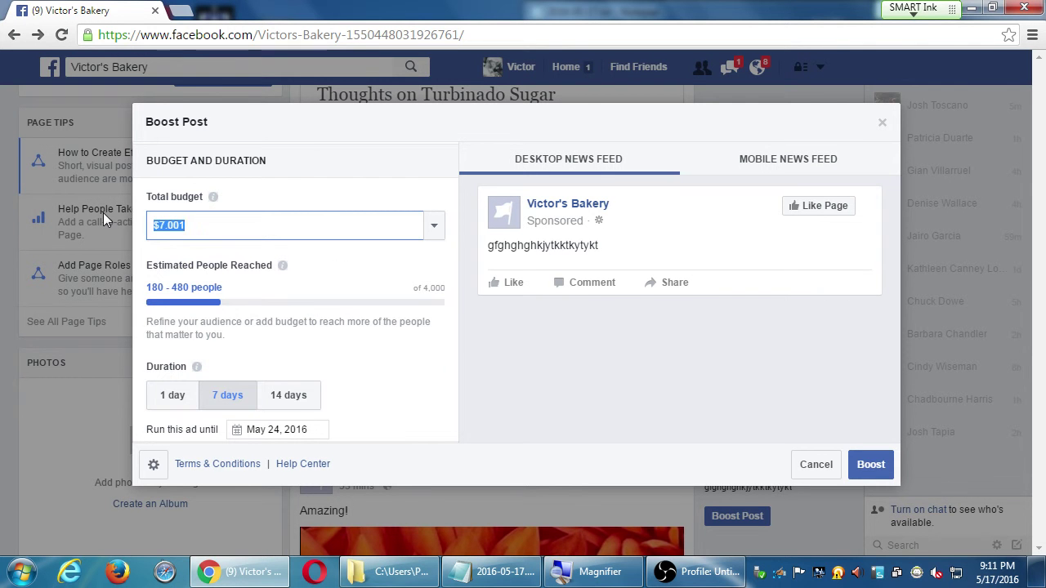
type("1")
left_click(174, 442)
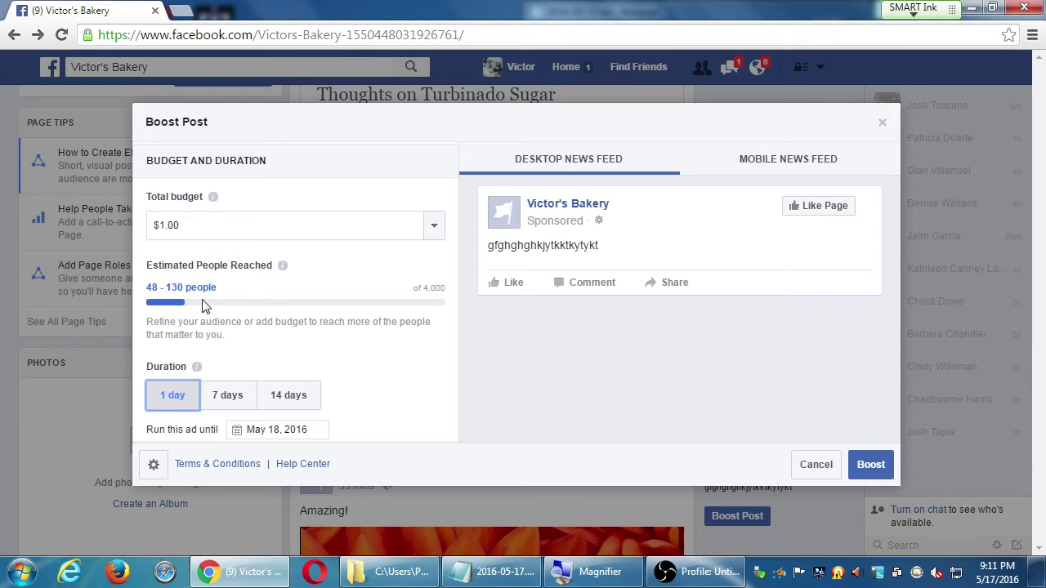
mouse_move(454, 343)
left_click(229, 226)
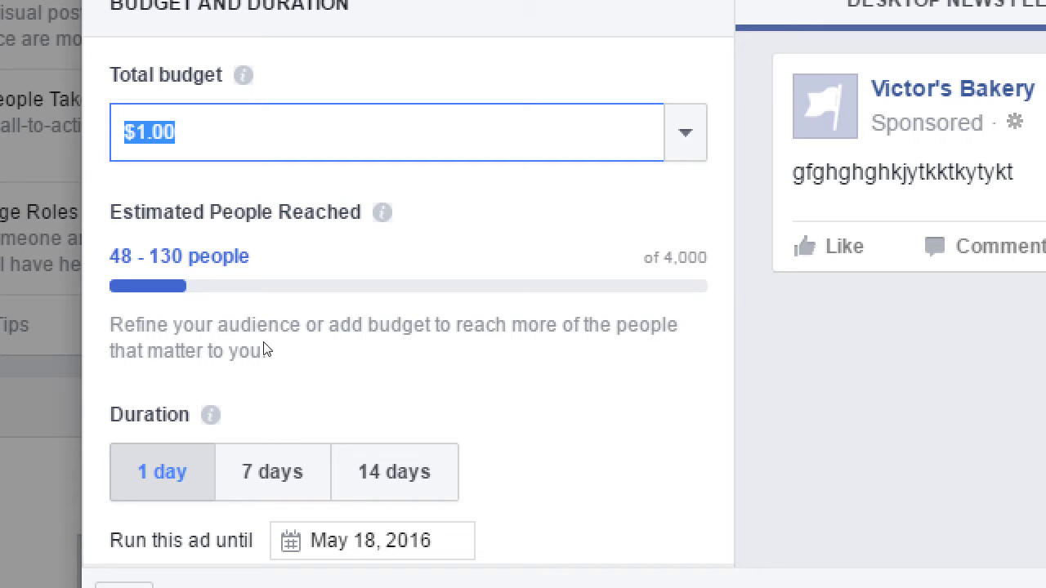
scroll(264, 350, "down", 3)
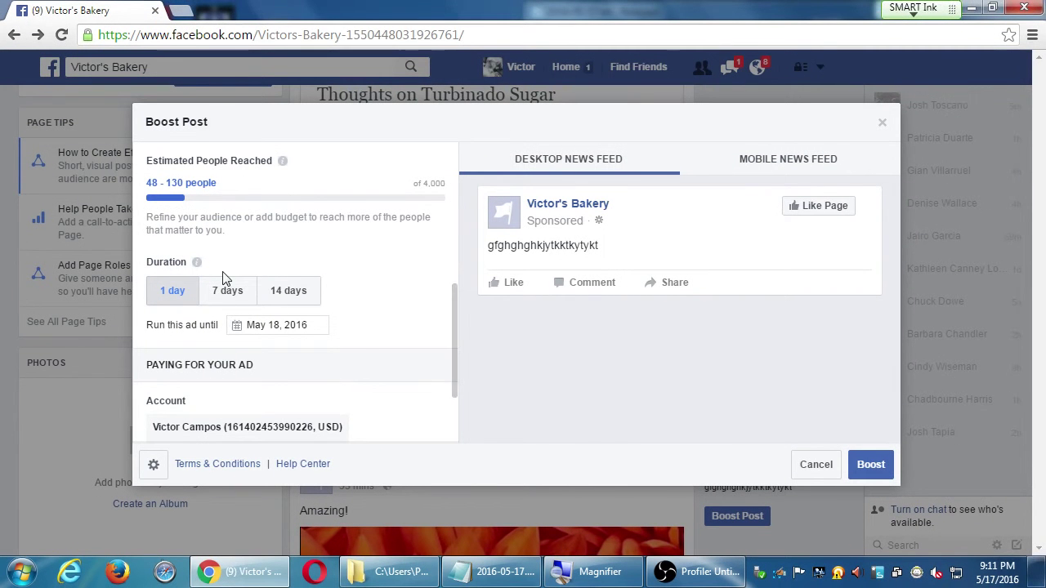
scroll(400, 282, "down", 2)
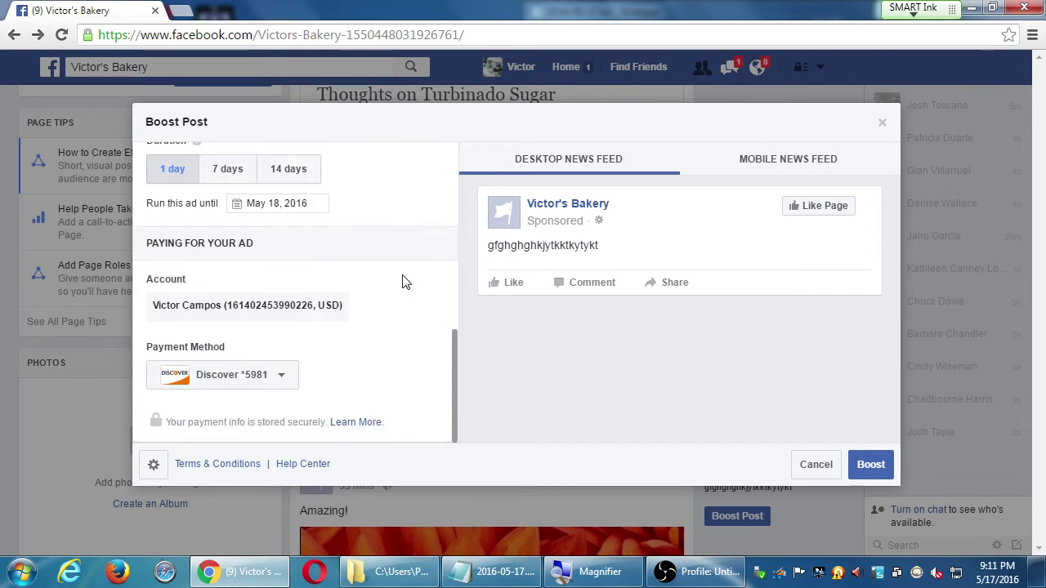
scroll(402, 282, "up", 2)
scroll(373, 297, "up", 1)
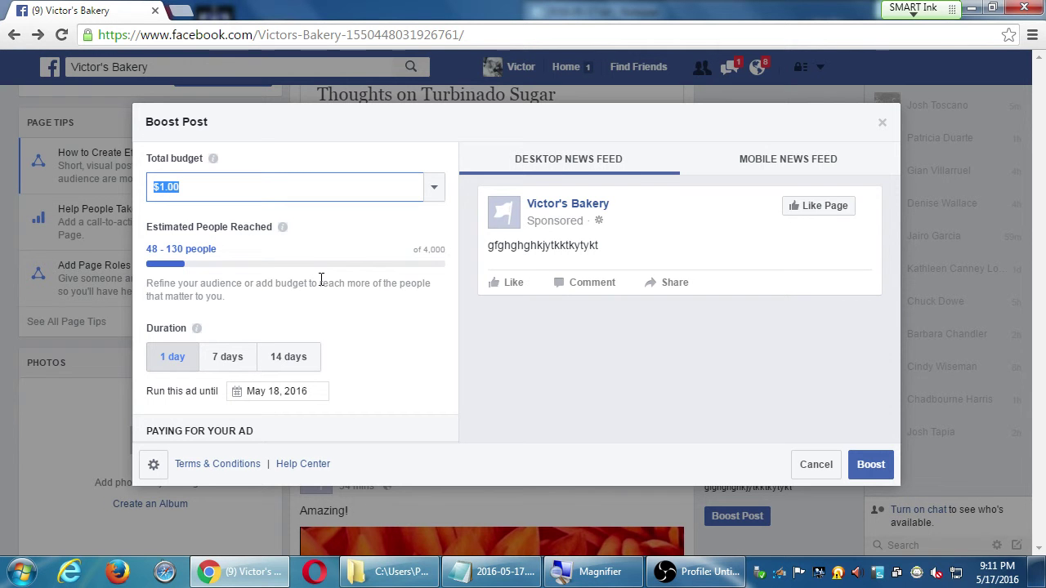
scroll(323, 302, "up", 3)
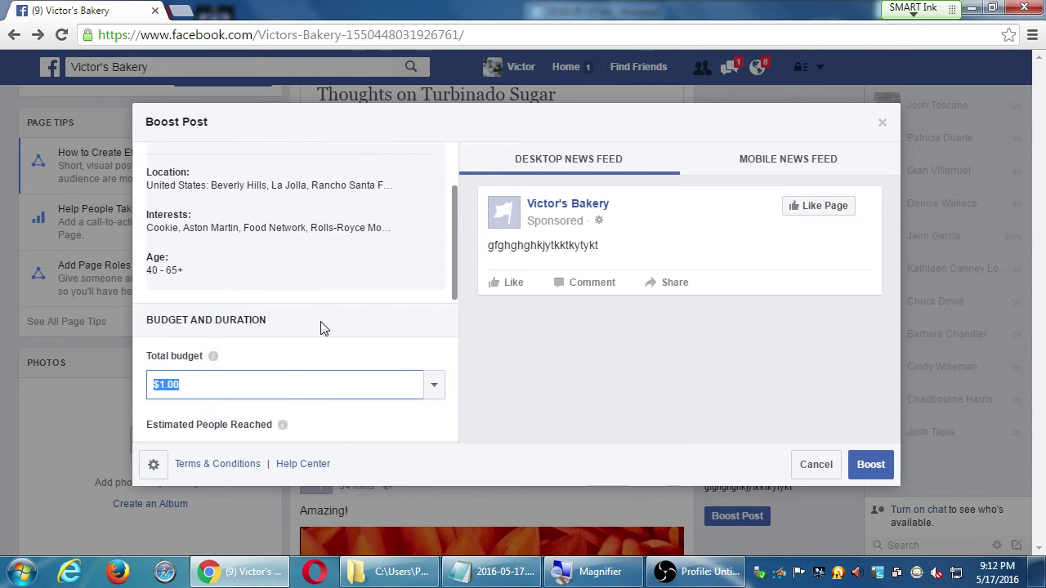
scroll(326, 325, "down", 3)
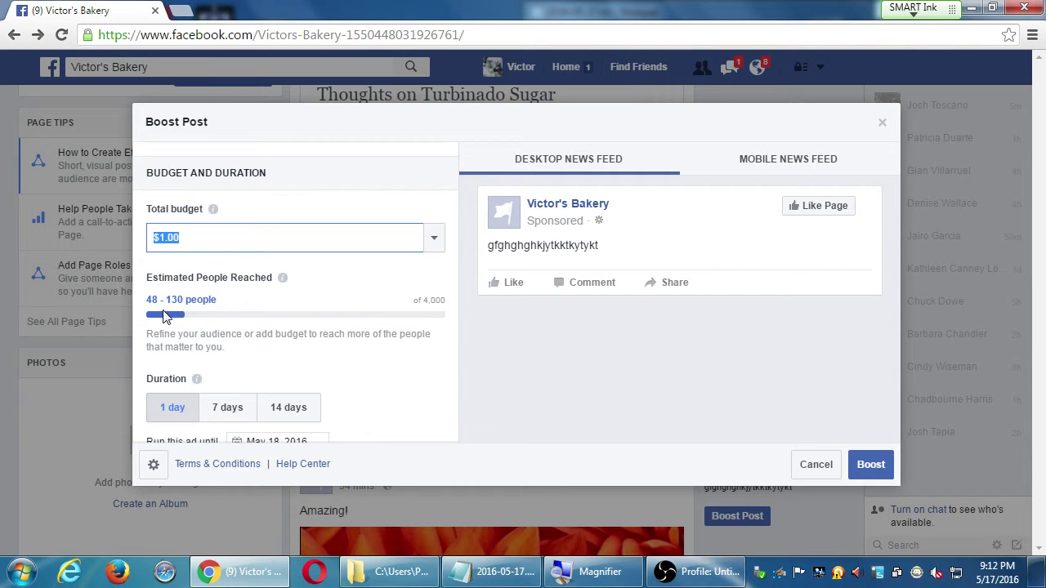
scroll(167, 315, "down", 3)
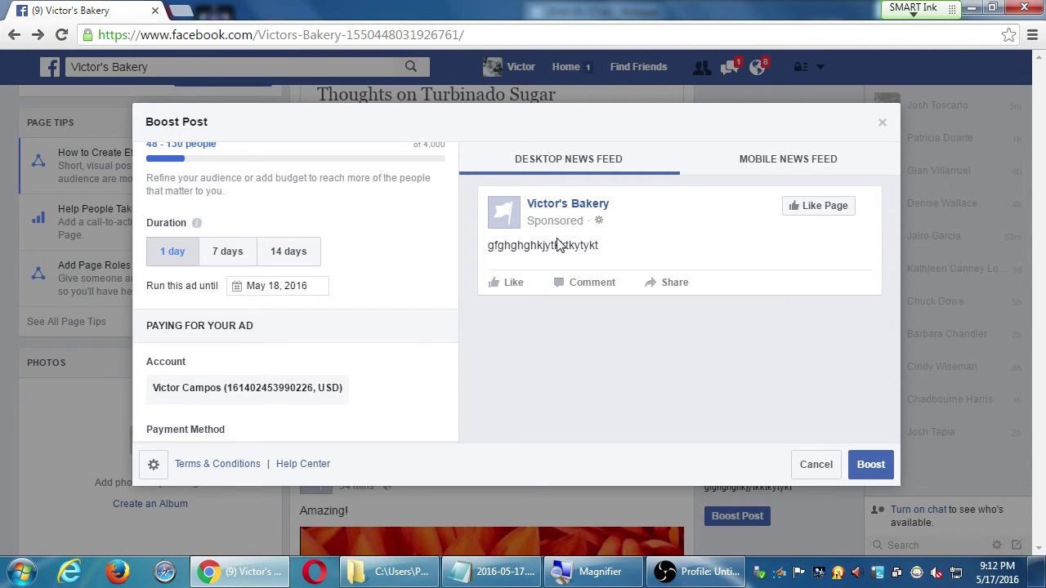
- Add a 'With Boosting:' note: 'If you attach a picture with more than 20% text, it will be rejected.'
left_click(510, 578)
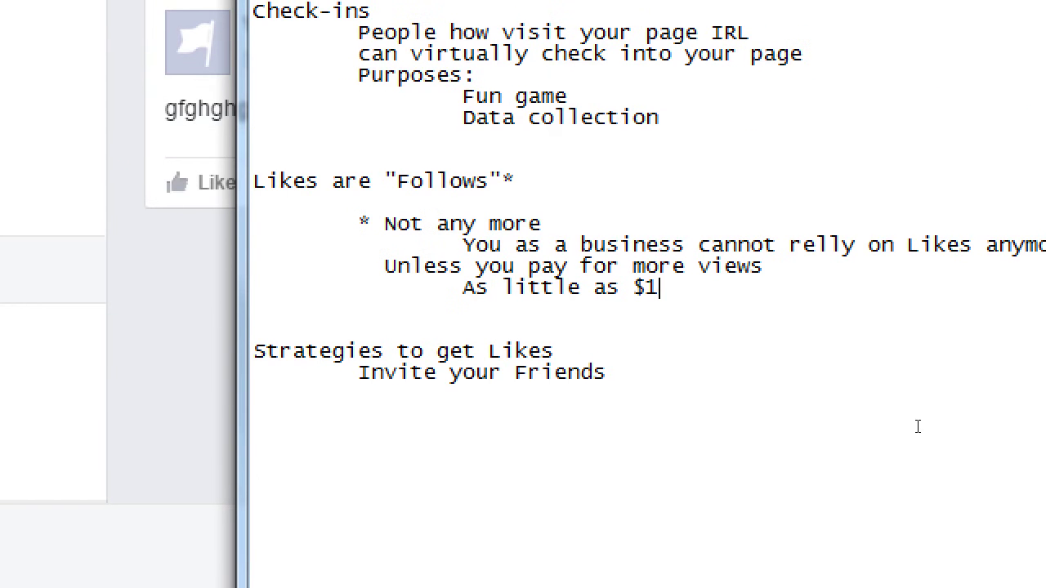
type("With Bo")
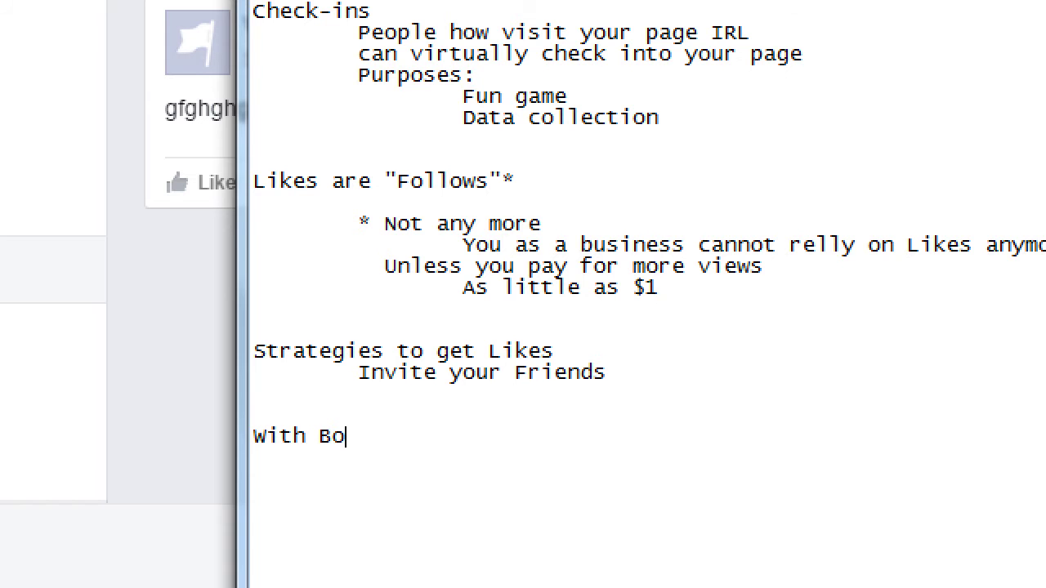
type("ostings")
key("BackSpace")
type(":")
key("Return")
key("Tab")
type("If you attach")
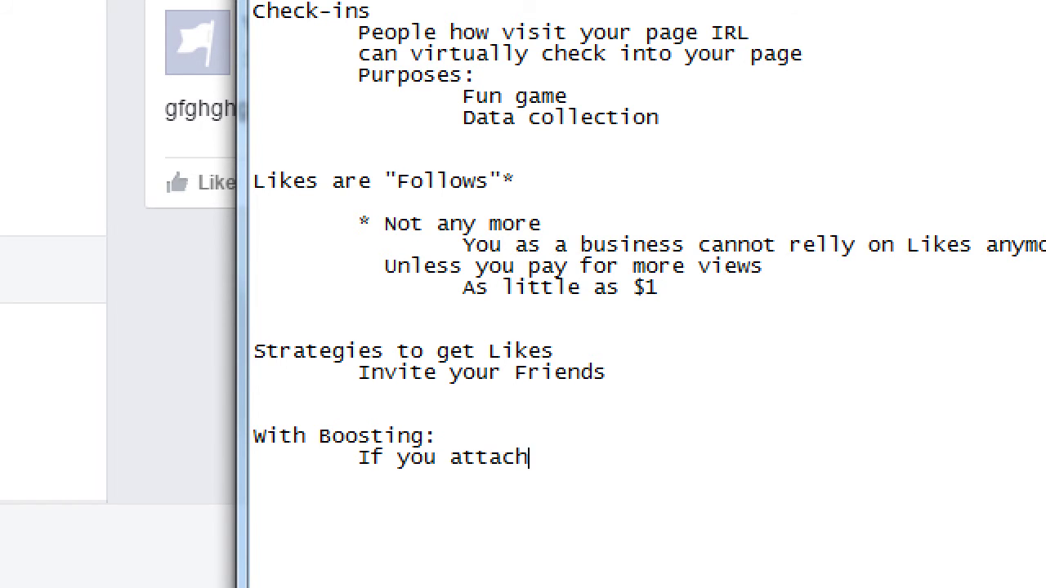
type(" a picture with ")
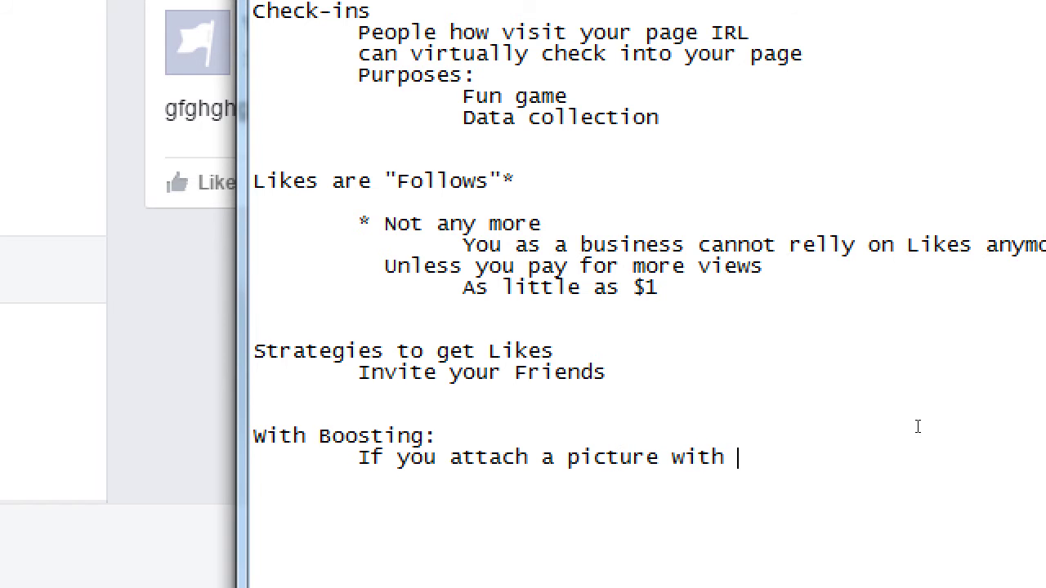
type("more than 20% ")
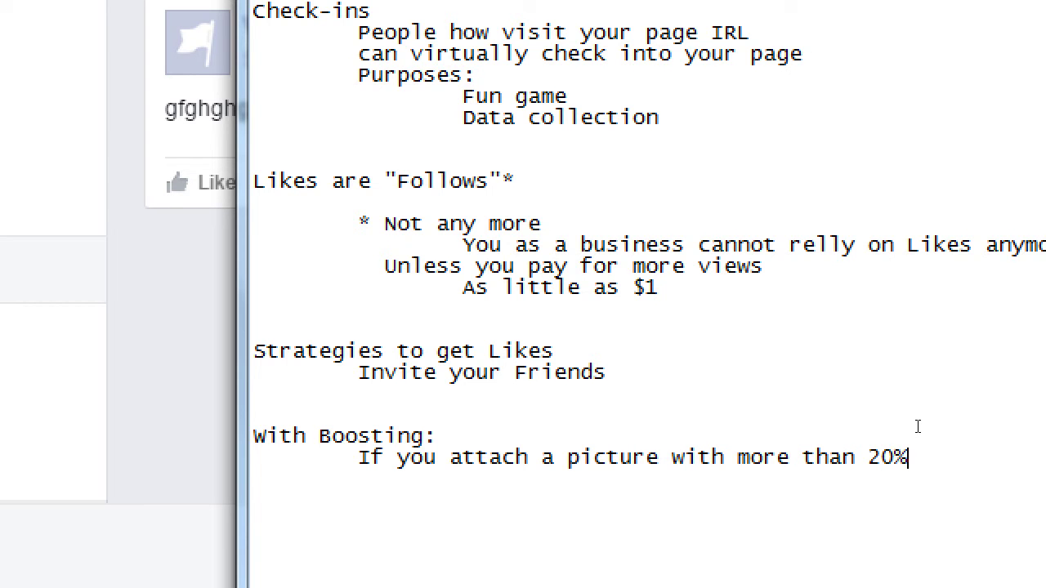
type("text,")
key("Return")
key("Tab")
type("it will be rejec")
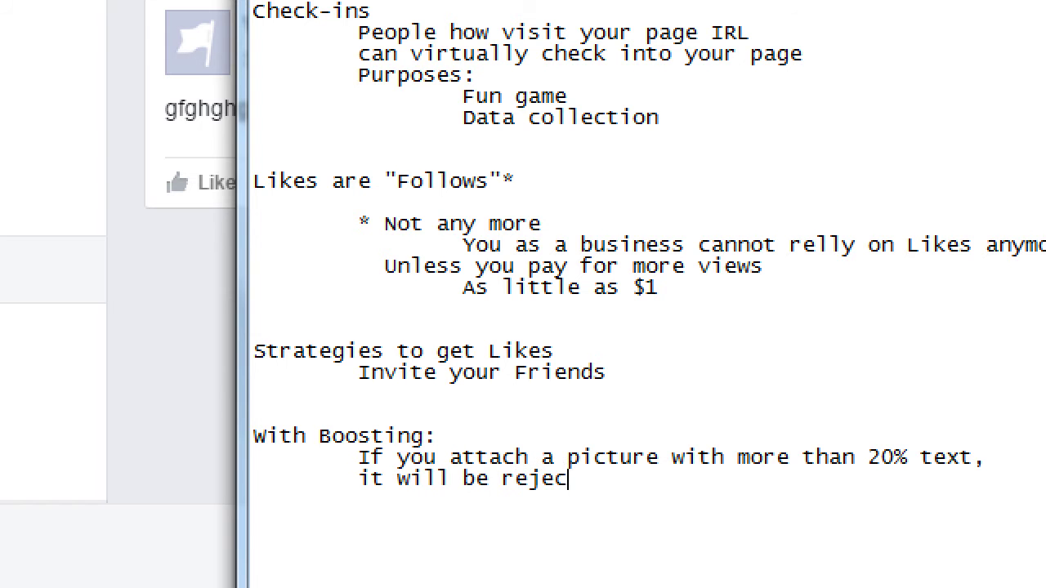
type("ted.")
key("super+minus")
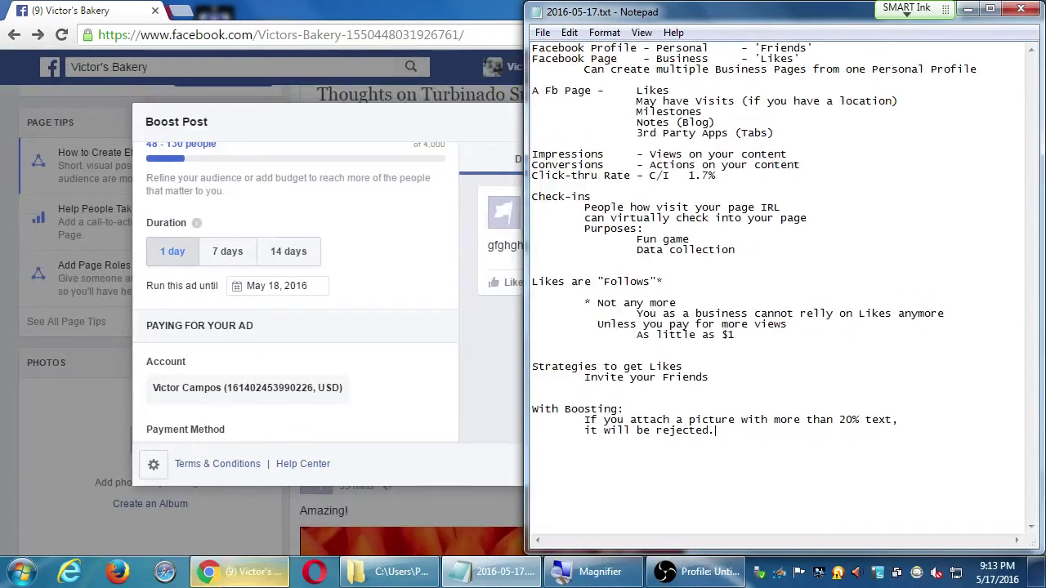
key("super+plus")
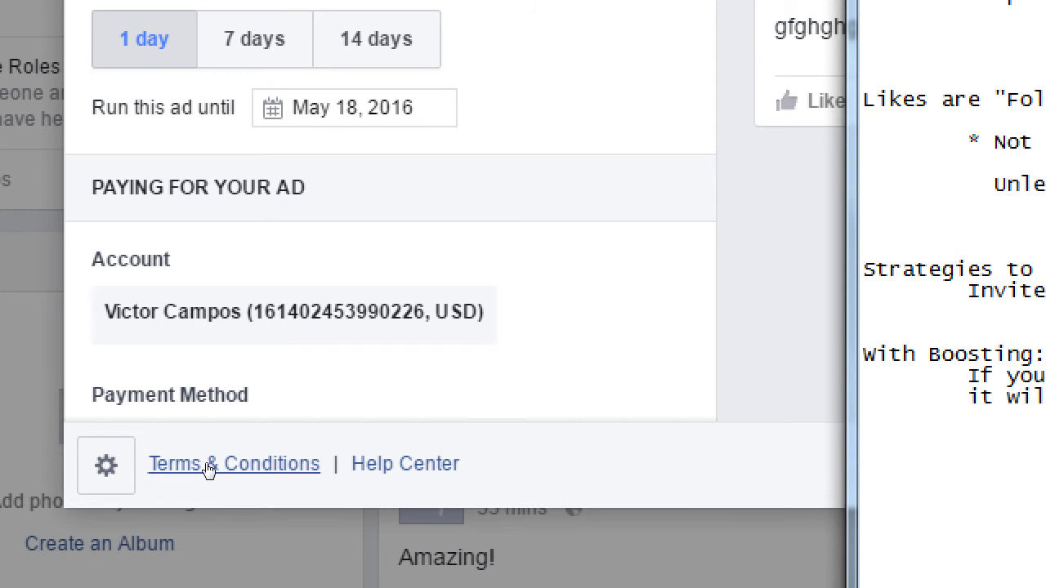
- Return to the browser, scroll through the Boost Post settings and cancel without boosting
key("super+minus")
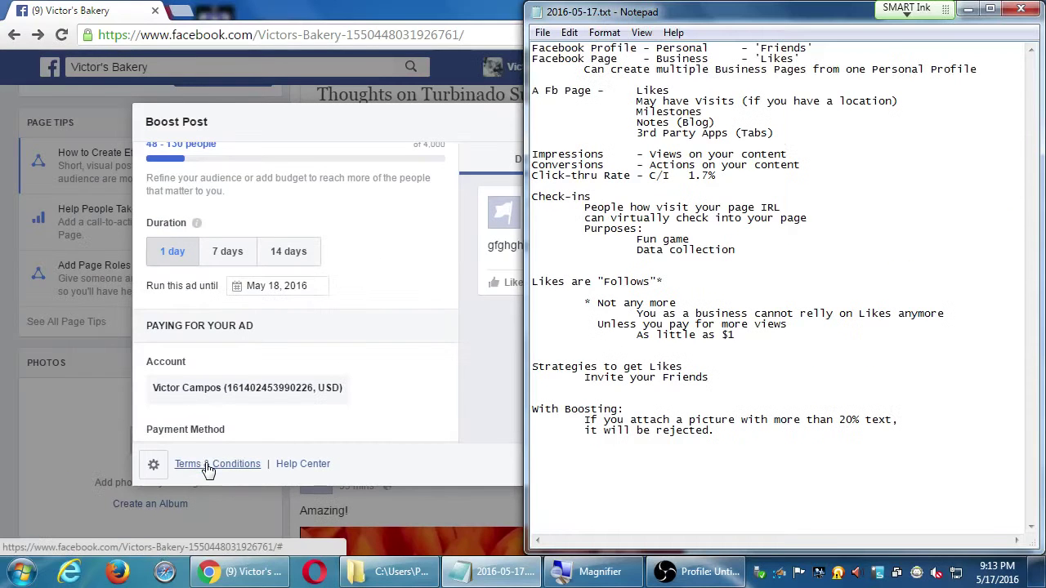
left_click(479, 353)
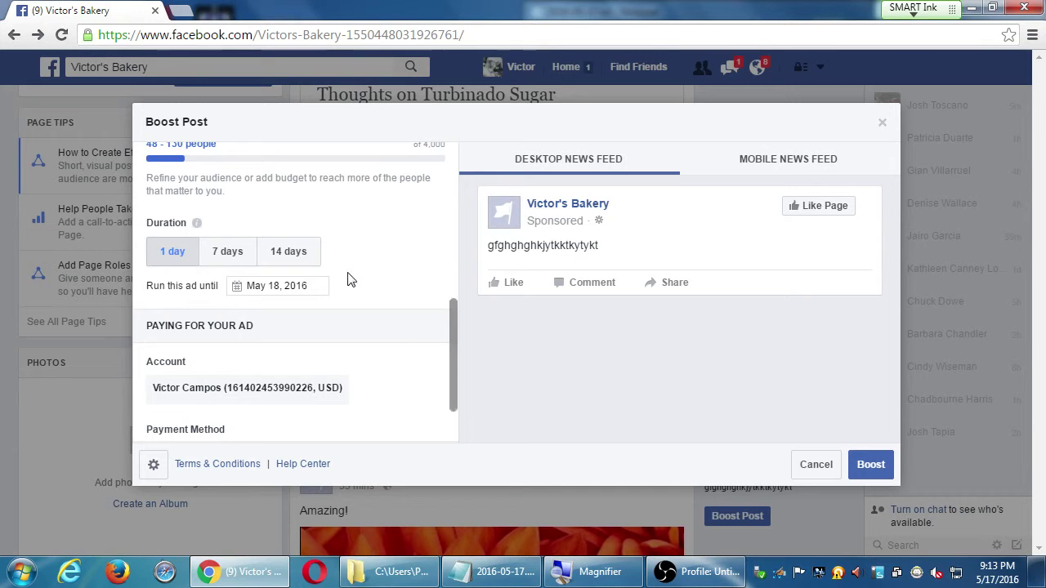
scroll(357, 273, "up", 5)
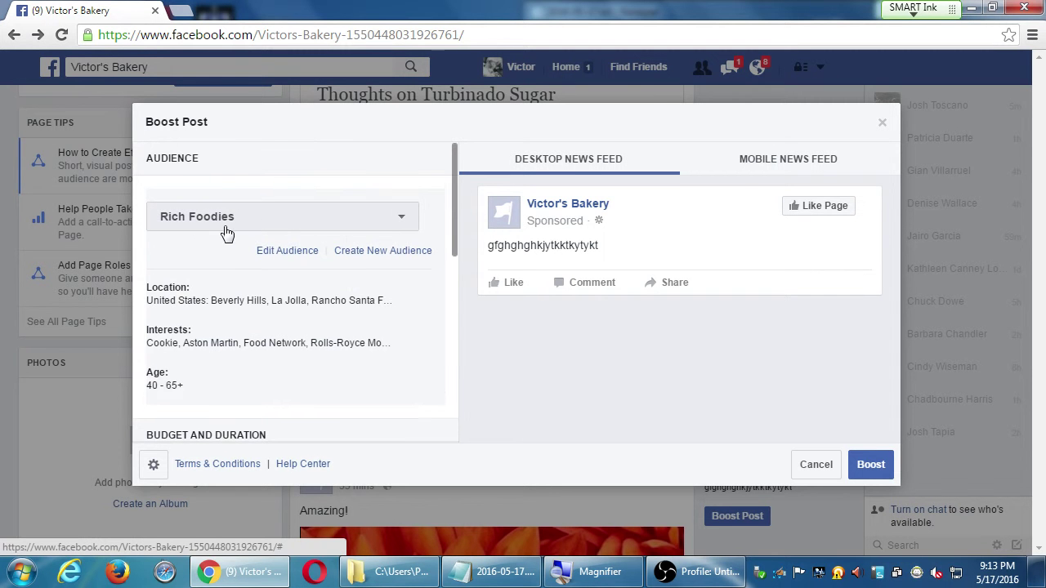
scroll(226, 234, "down", 2)
scroll(234, 335, "down", 3)
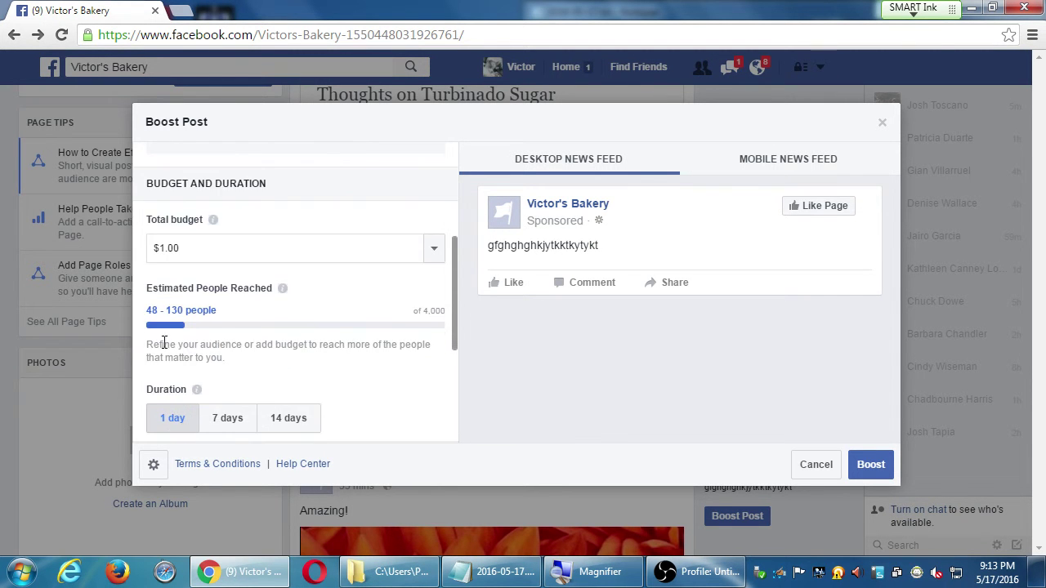
scroll(309, 389, "down", 1)
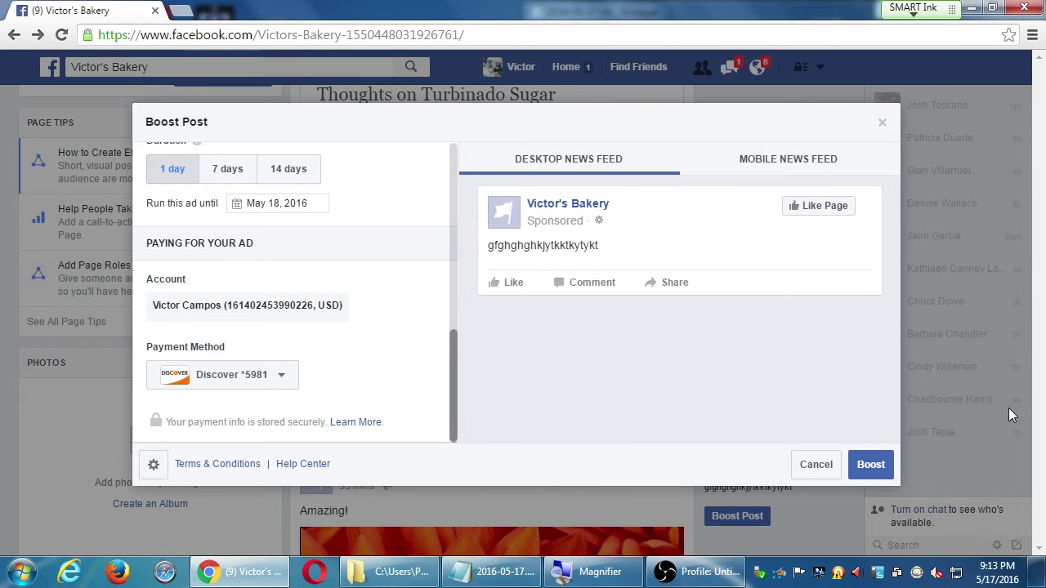
left_click(800, 463)
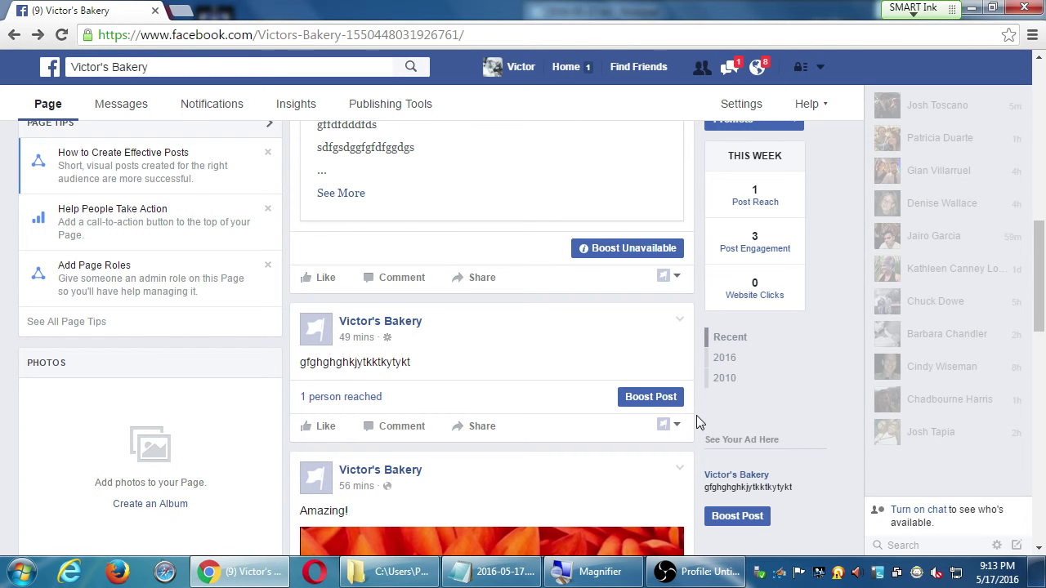
- Visit the personal profile and News Feed, scrolling through the feed
left_click(510, 68)
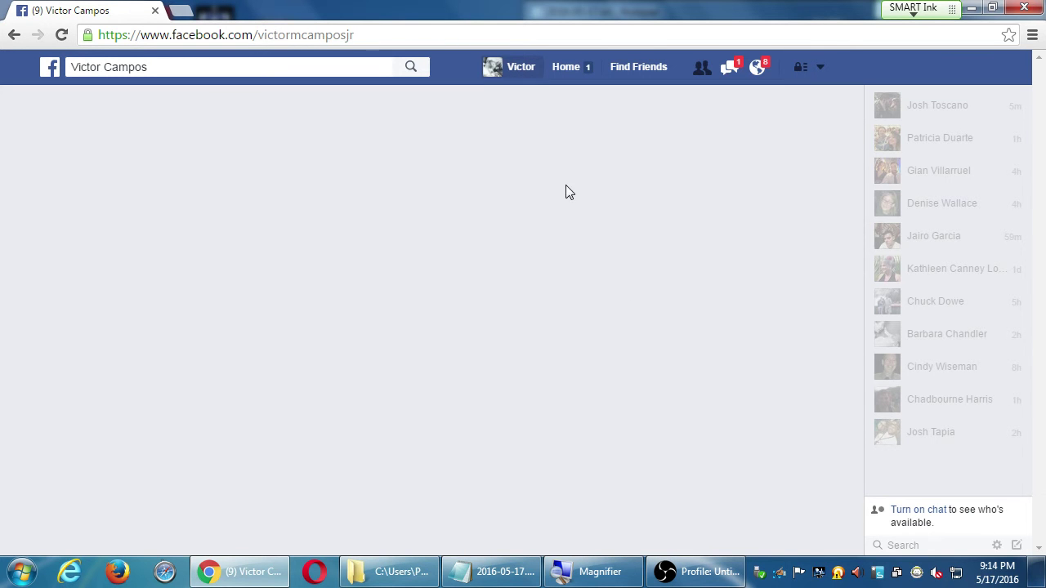
left_click(518, 68)
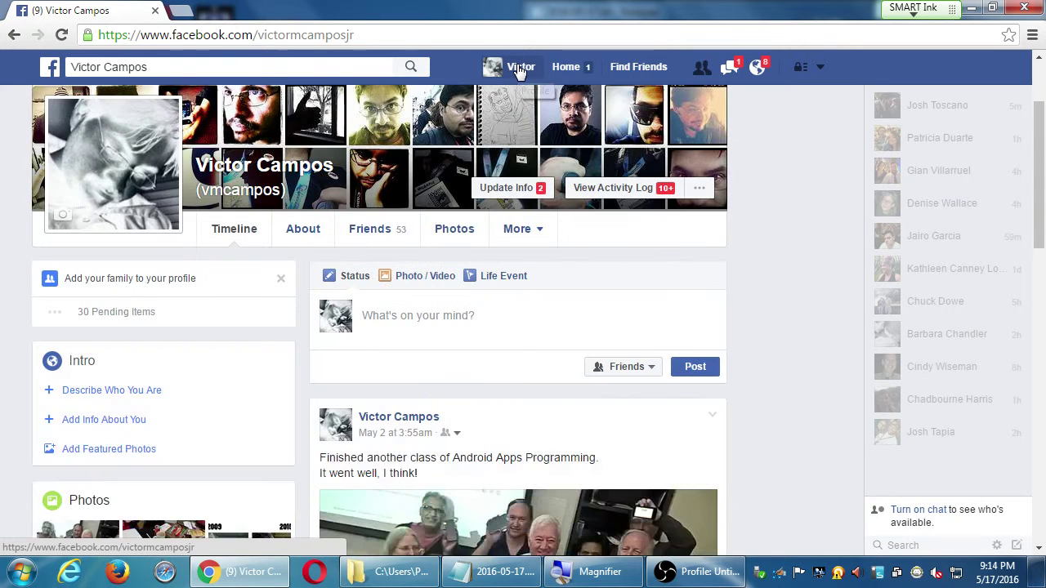
left_click(572, 69)
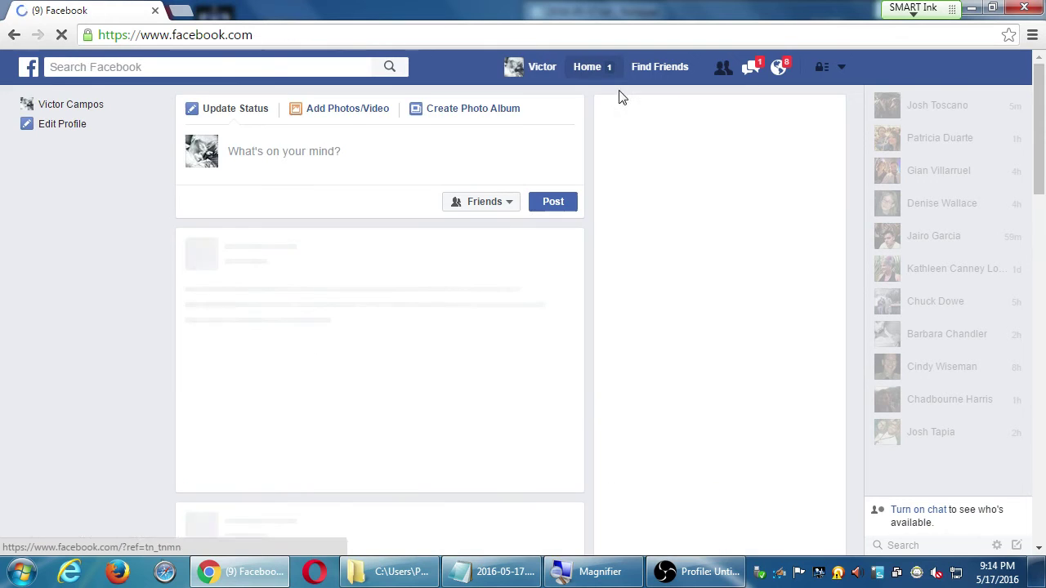
scroll(301, 416, "down", 3)
scroll(322, 388, "down", 6)
scroll(331, 387, "up", 7)
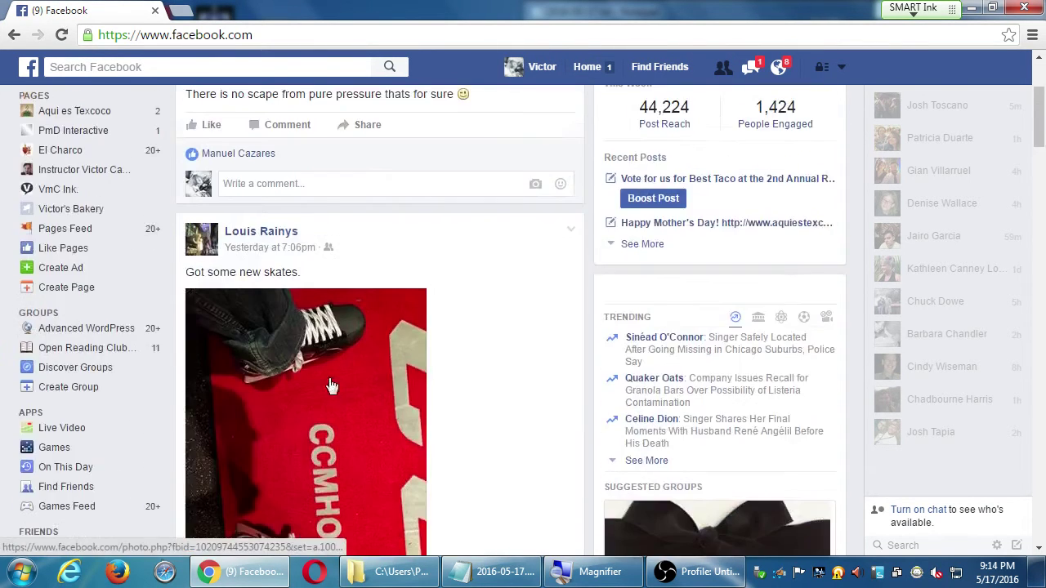
scroll(332, 386, "up", 3)
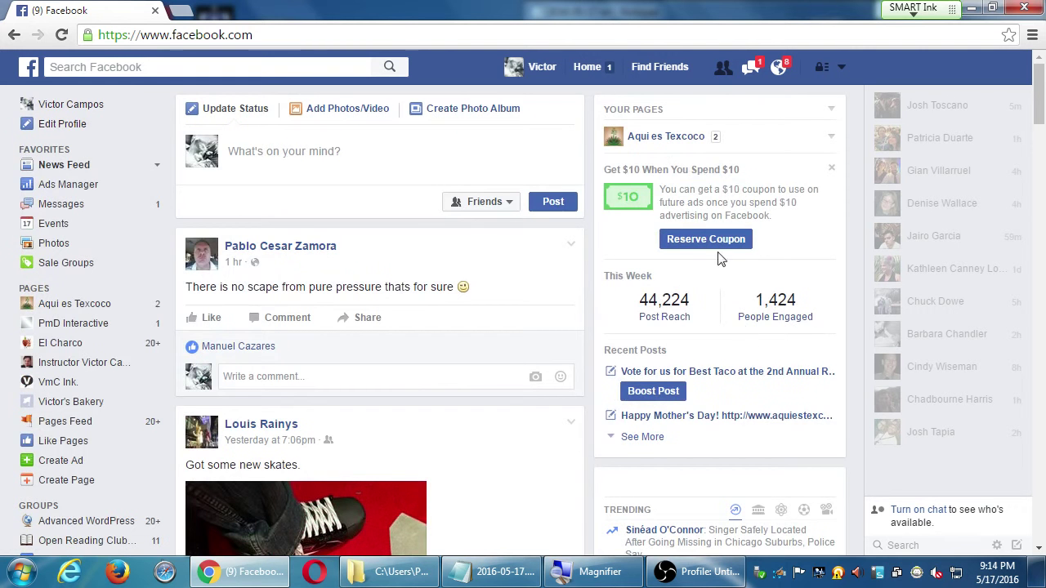
scroll(728, 311, "down", 5)
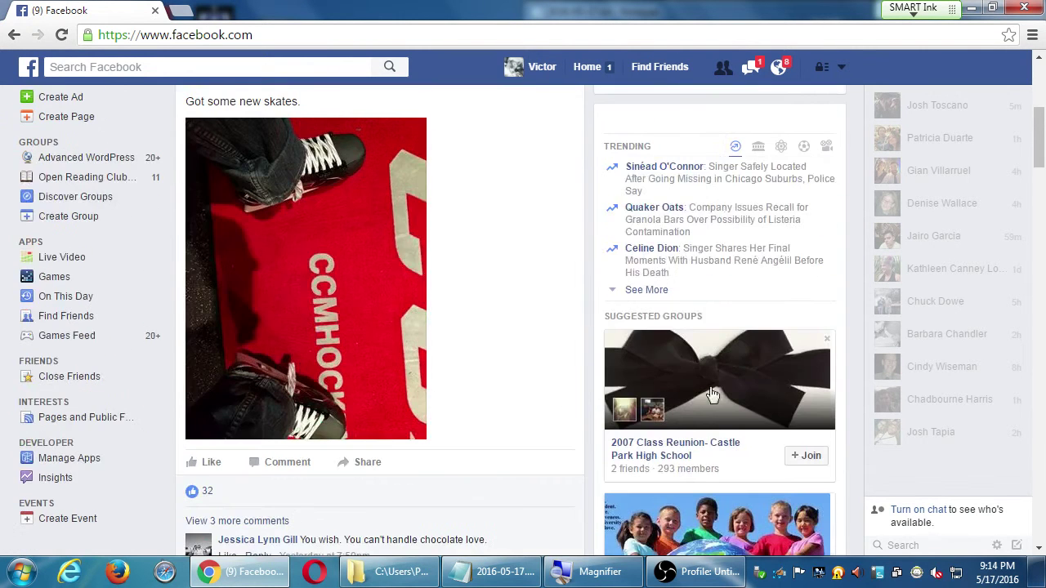
scroll(747, 351, "down", 6)
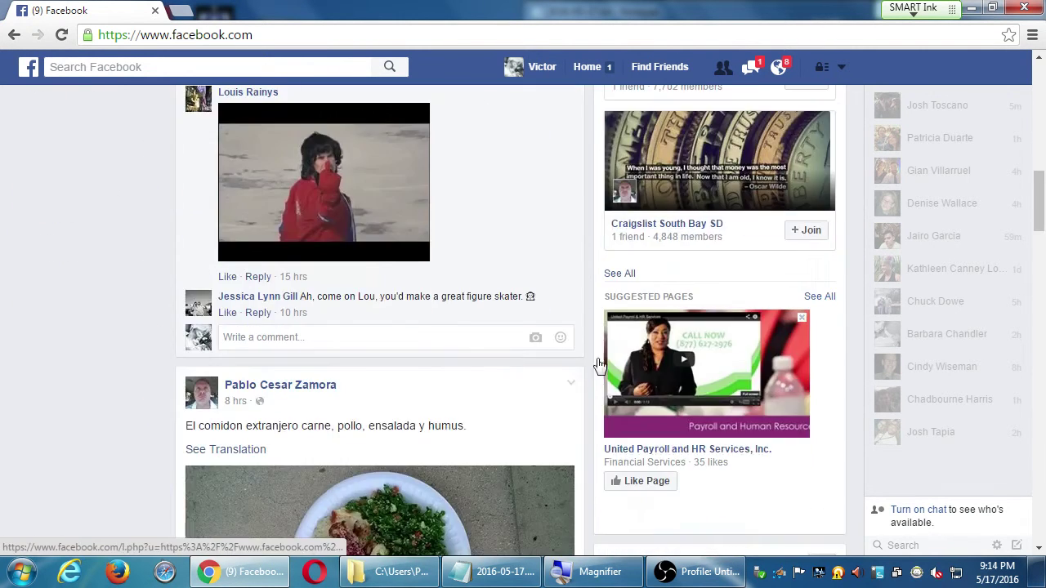
scroll(501, 313, "down", 5)
scroll(226, 270, "down", 3)
scroll(152, 274, "down", 6)
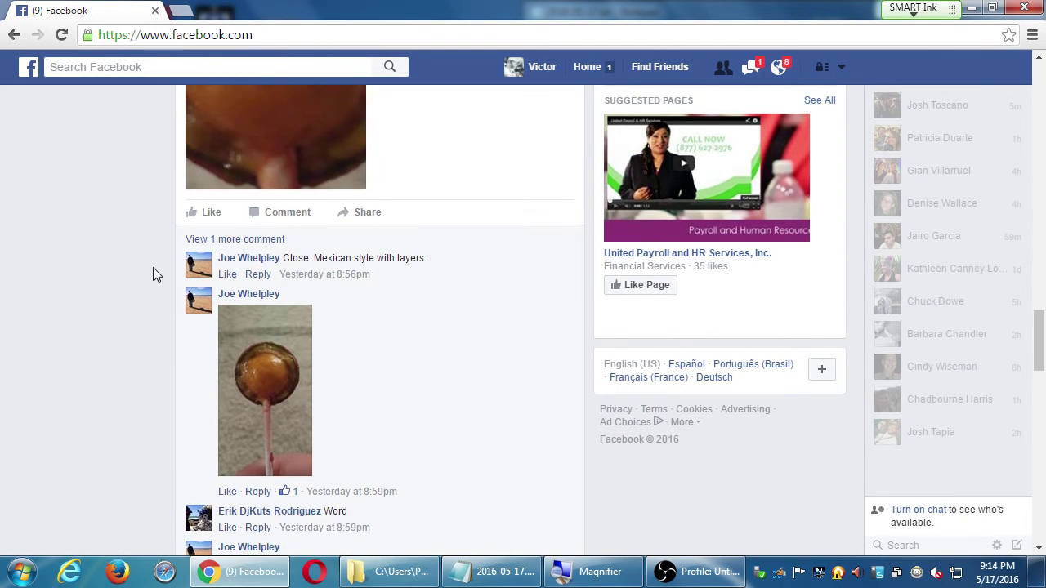
scroll(153, 267, "up", 20)
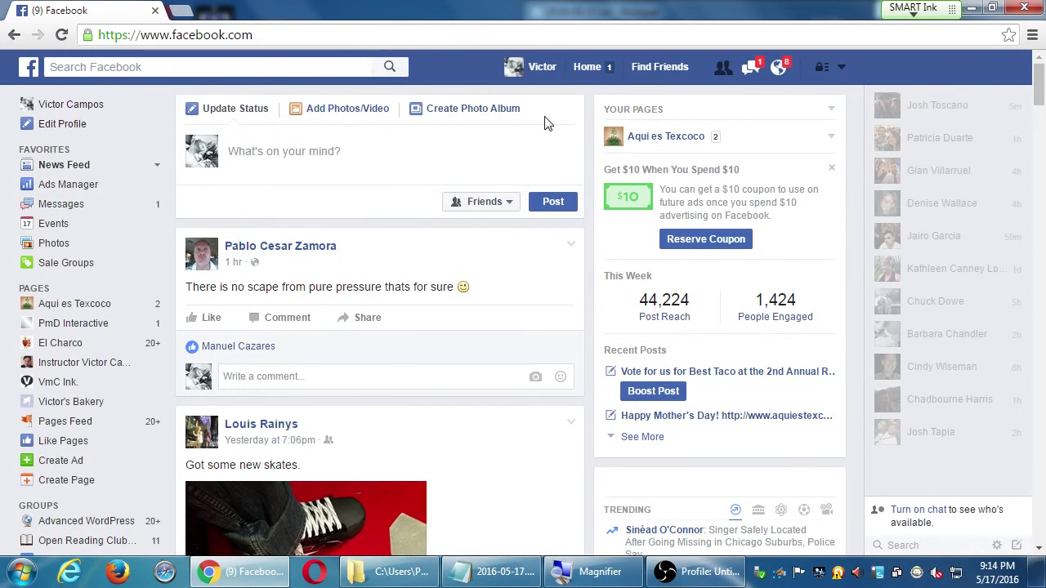
key("alt+2")
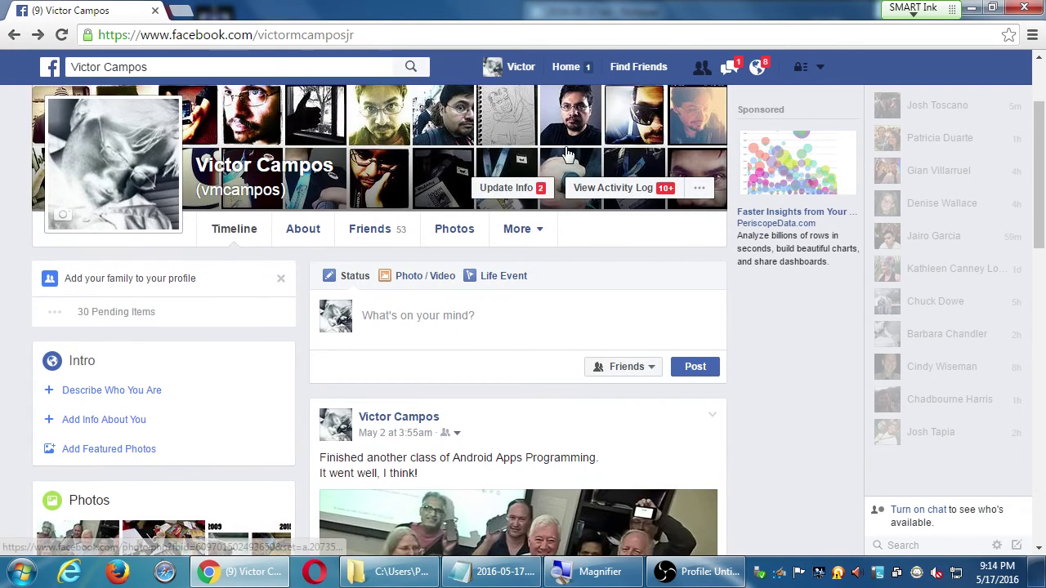
- Open Victor's Bakery from the full Pages list in the account menu
left_click(820, 68)
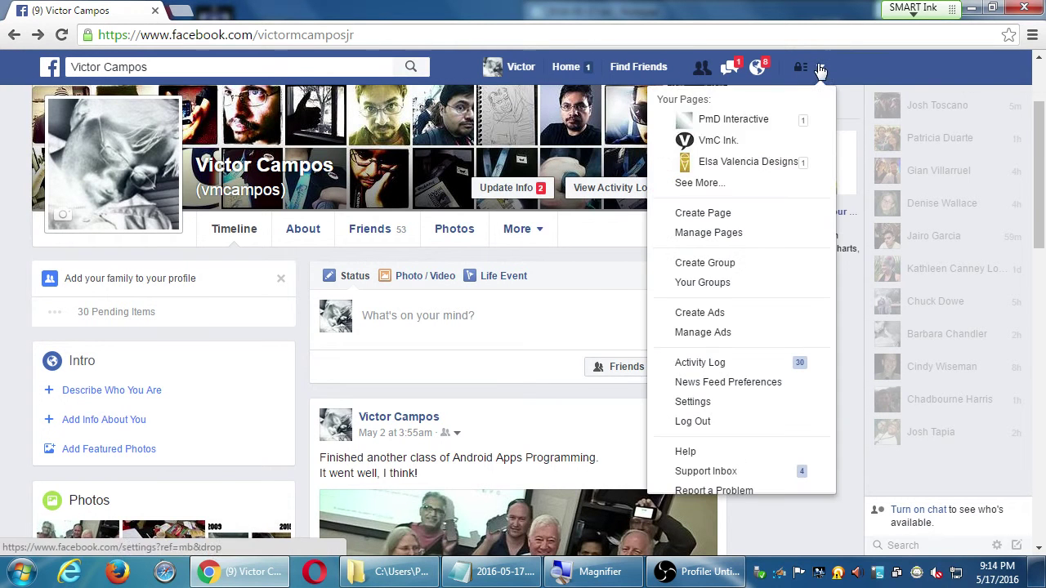
left_click(699, 183)
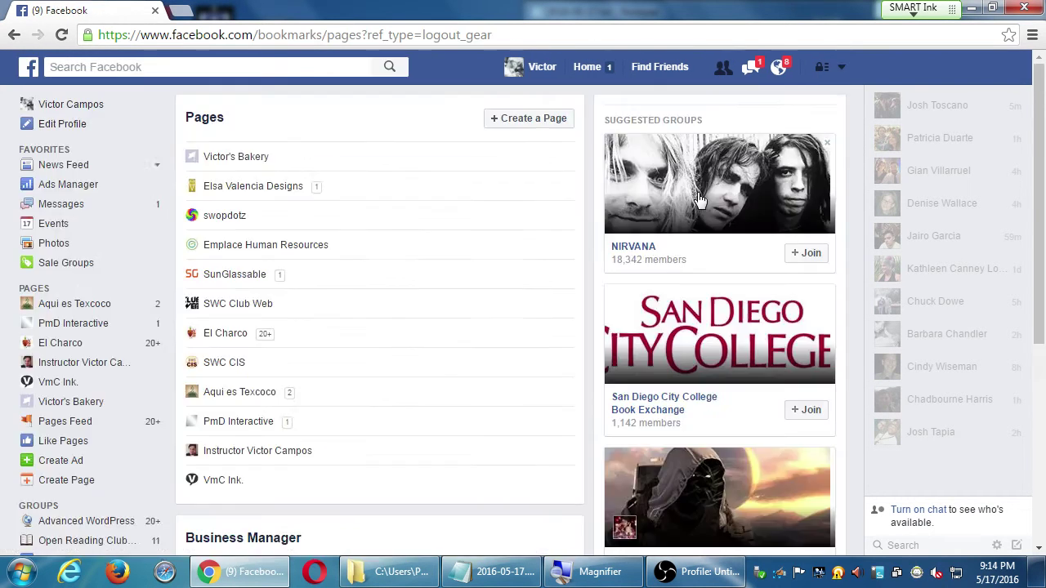
left_click(244, 161)
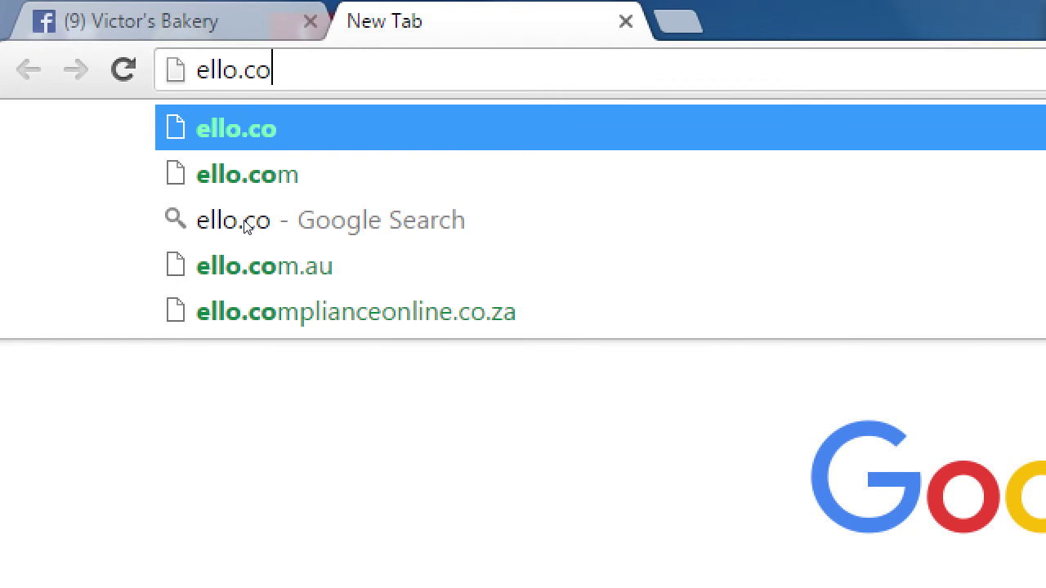
- Load ello.co in the new Chrome tab
key("Return")
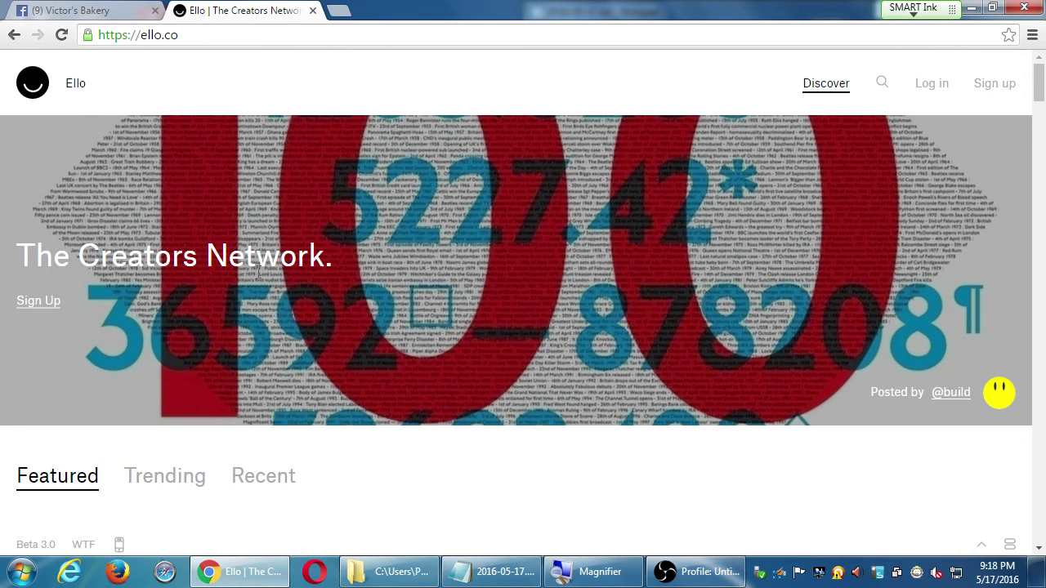
left_click_drag(100, 255, 281, 269)
scroll(310, 384, "down", 6)
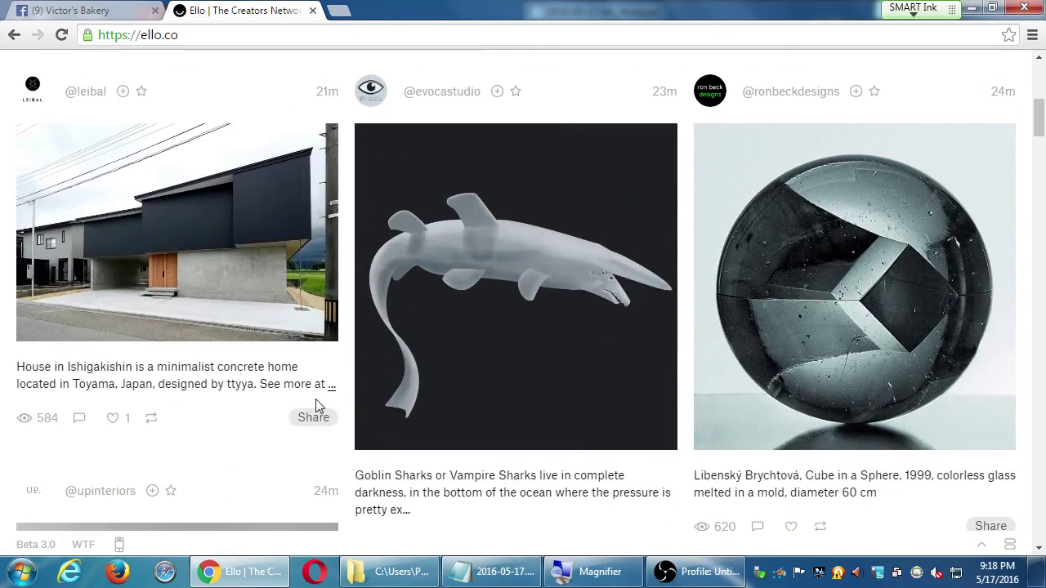
scroll(317, 406, "down", 4)
scroll(507, 429, "down", 3)
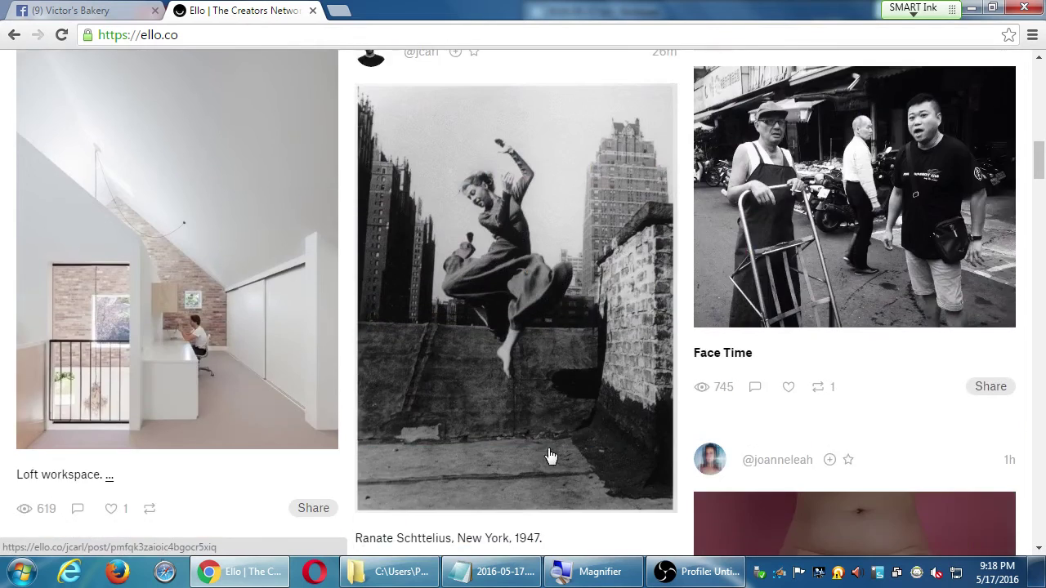
scroll(436, 369, "down", 12)
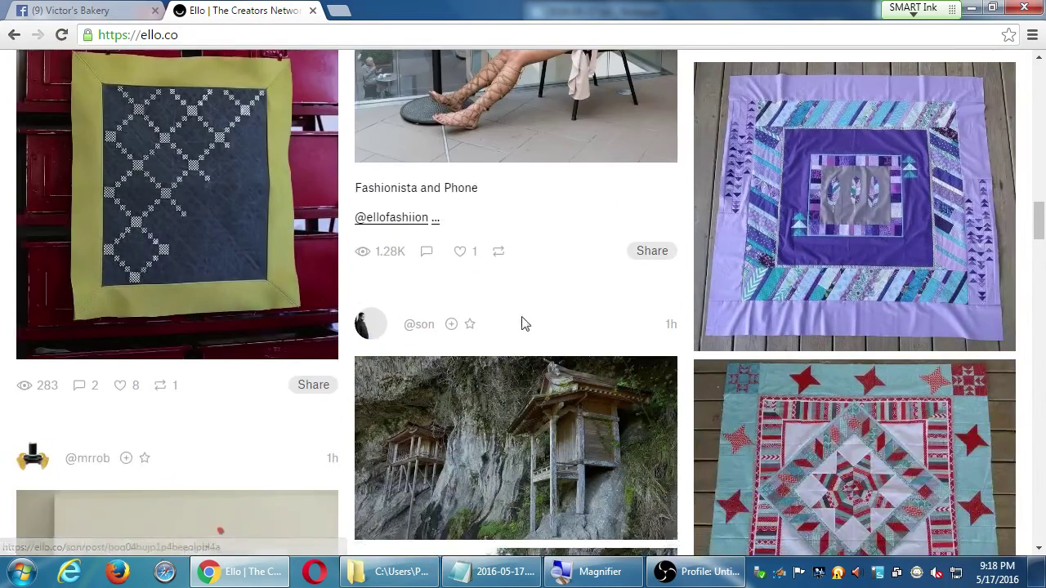
scroll(551, 329, "down", 5)
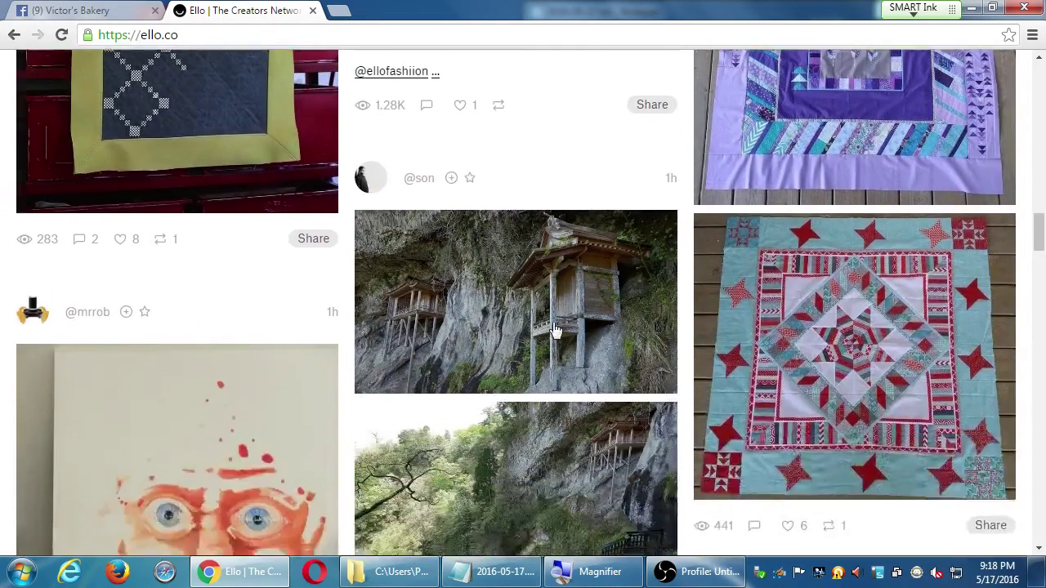
scroll(585, 314, "down", 4)
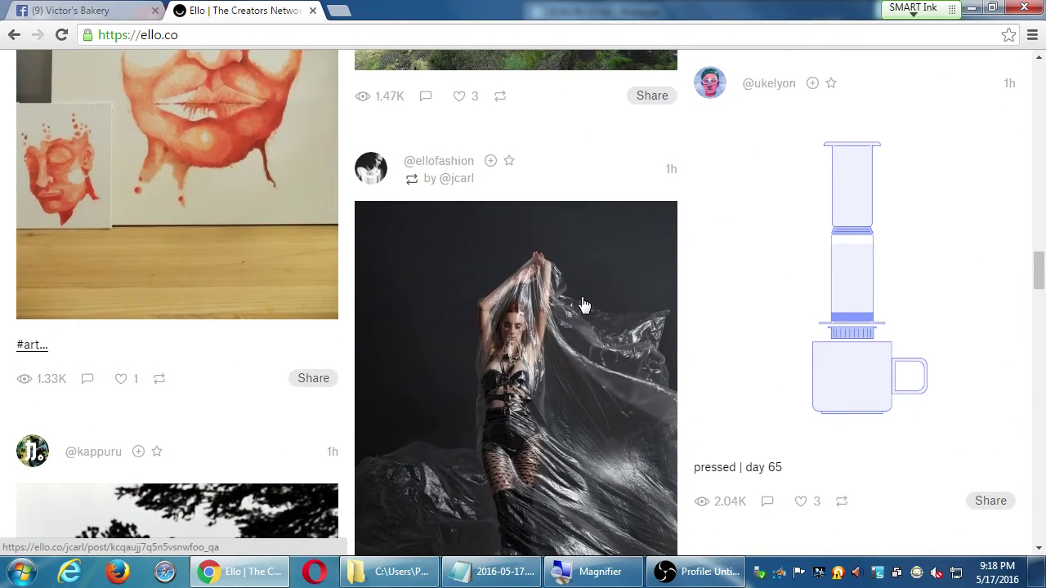
scroll(585, 305, "down", 3)
scroll(587, 305, "down", 10)
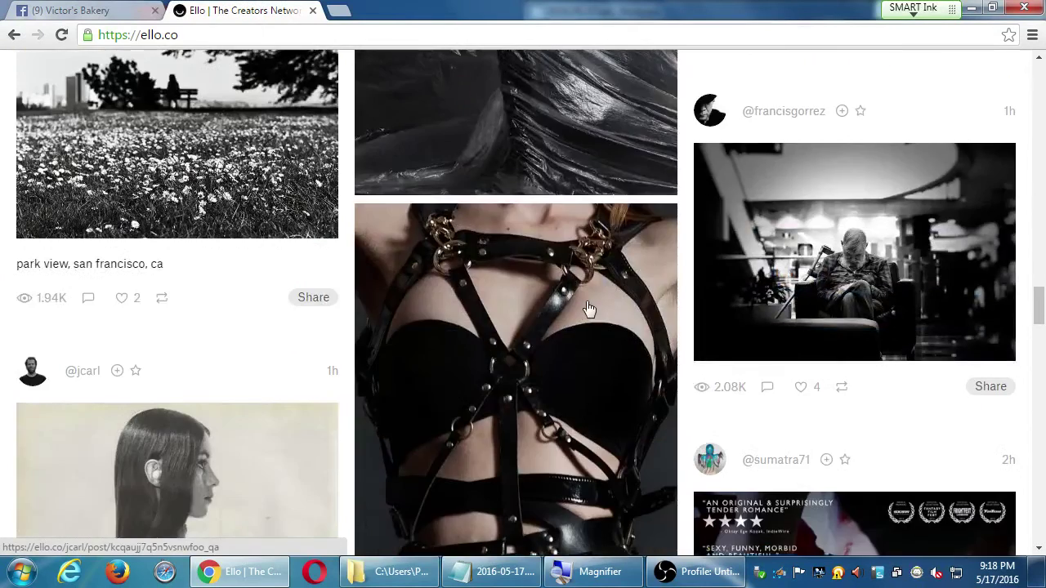
scroll(588, 309, "down", 5)
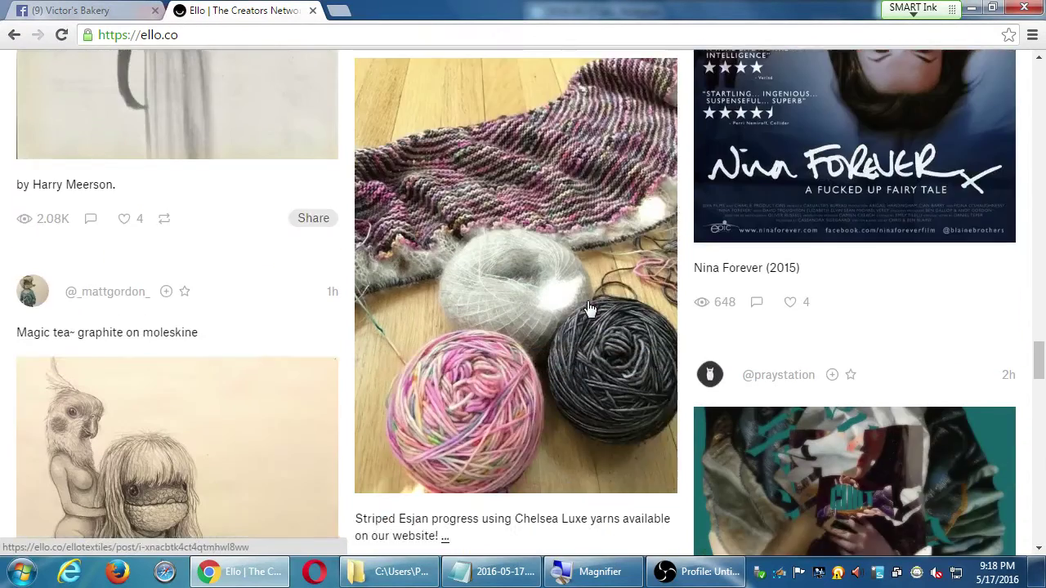
scroll(594, 307, "down", 2)
scroll(594, 307, "down", 1)
scroll(593, 307, "down", 2)
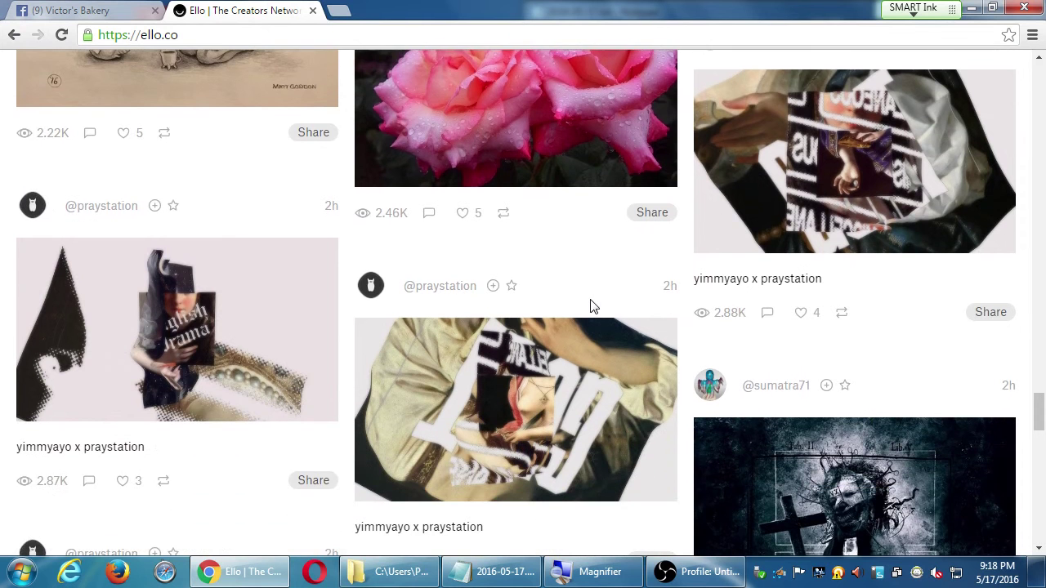
scroll(597, 303, "down", 1)
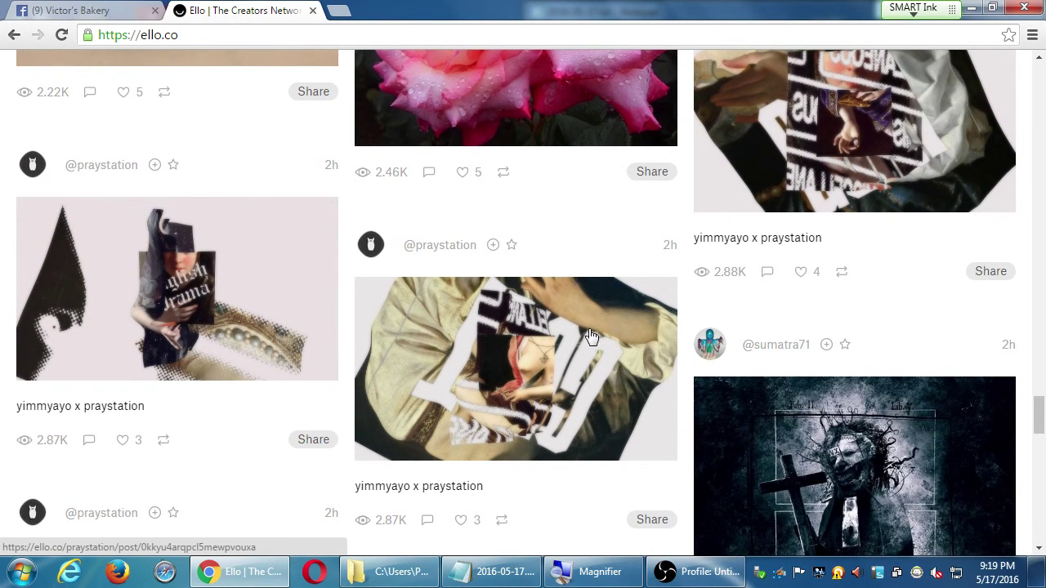
key("Home")
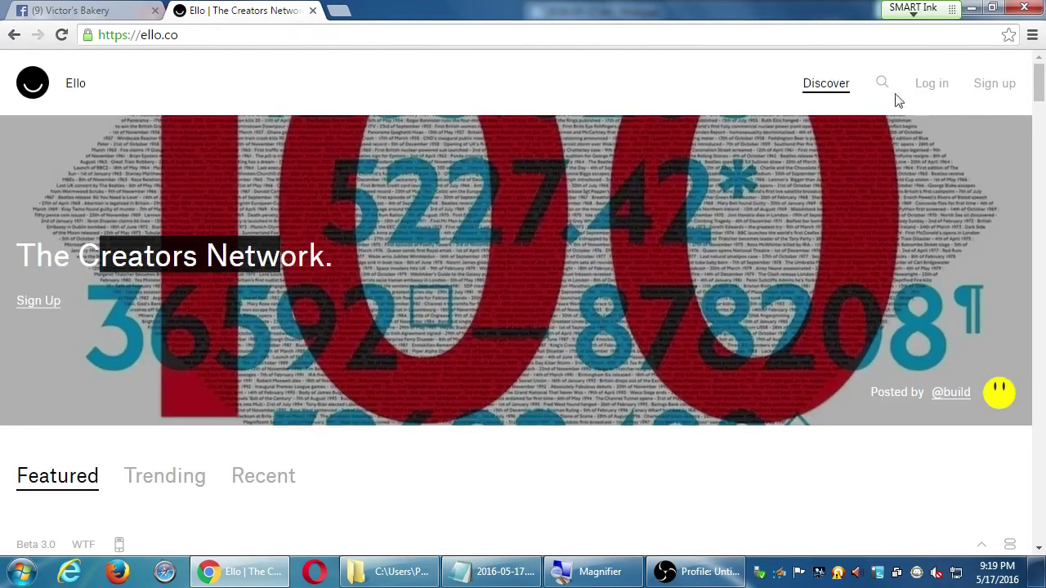
left_click(84, 545)
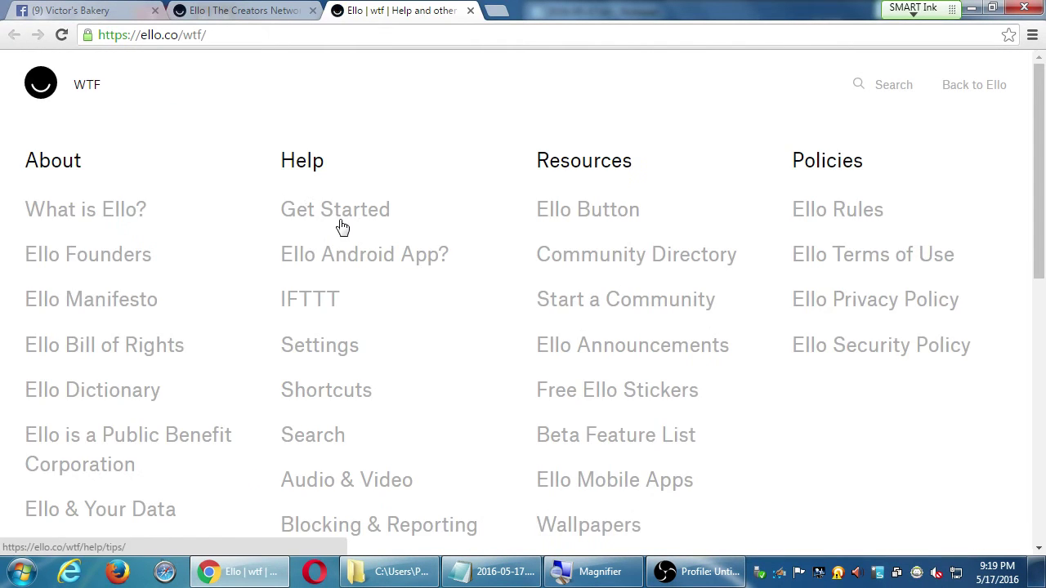
left_click(125, 217)
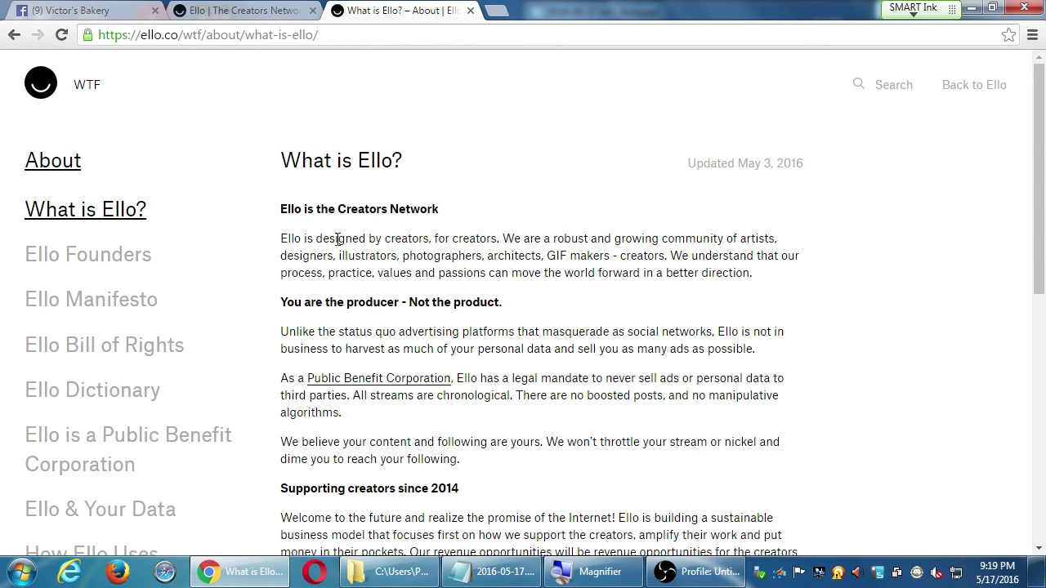
left_click_drag(358, 209, 437, 210)
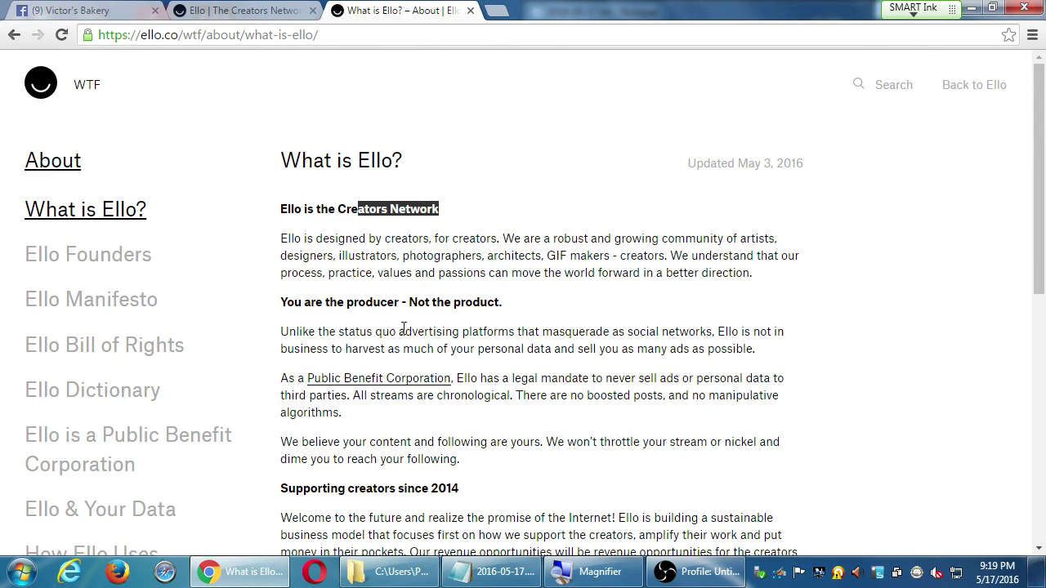
left_click_drag(354, 305, 433, 306)
scroll(471, 355, "down", 2)
scroll(470, 360, "down", 2)
scroll(433, 348, "up", 3)
scroll(433, 343, "up", 1)
left_click(518, 266)
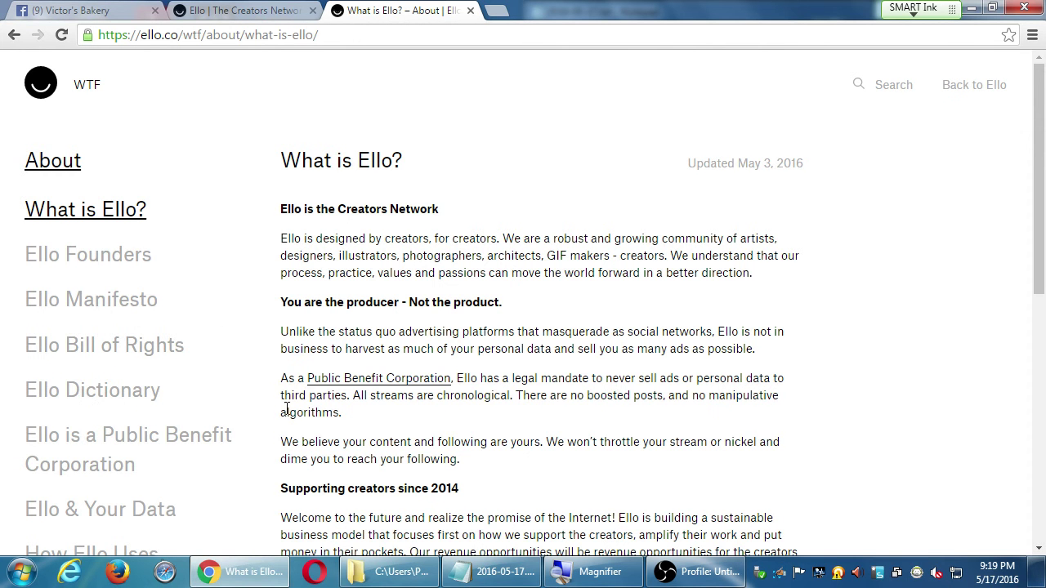
scroll(302, 401, "down", 3)
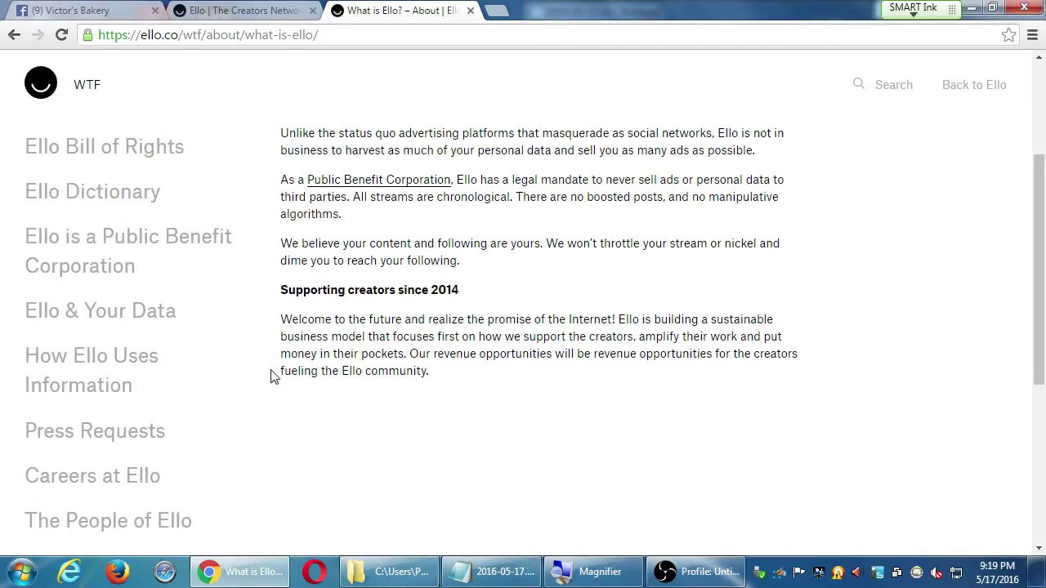
scroll(262, 384, "up", 3)
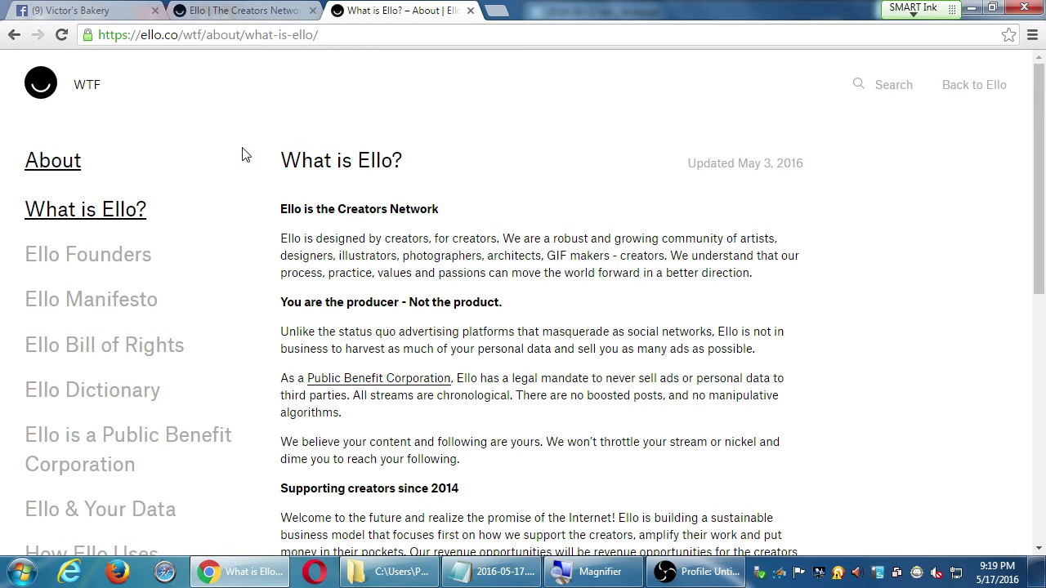
left_click(75, 106)
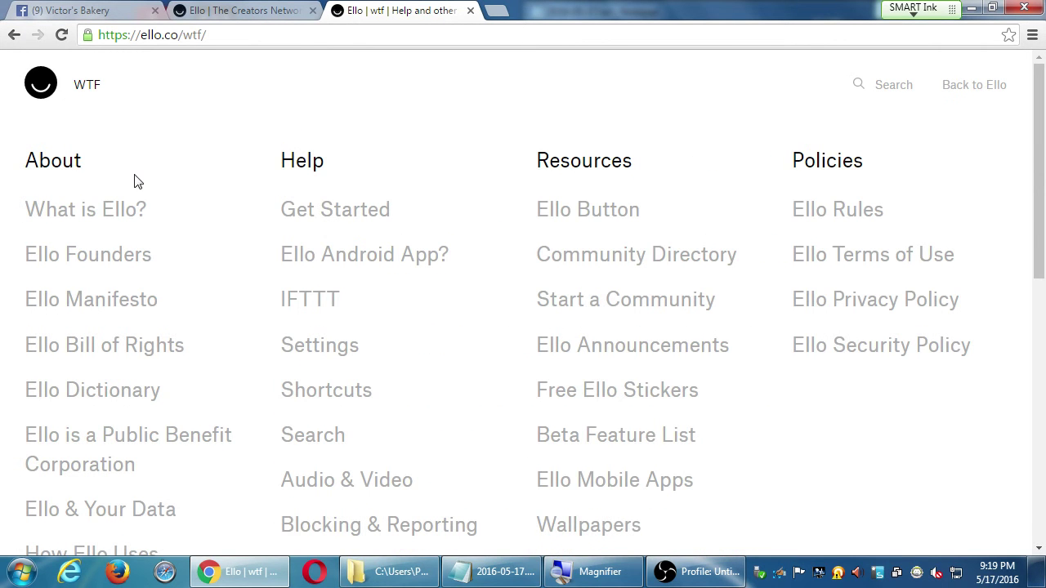
left_click(322, 257)
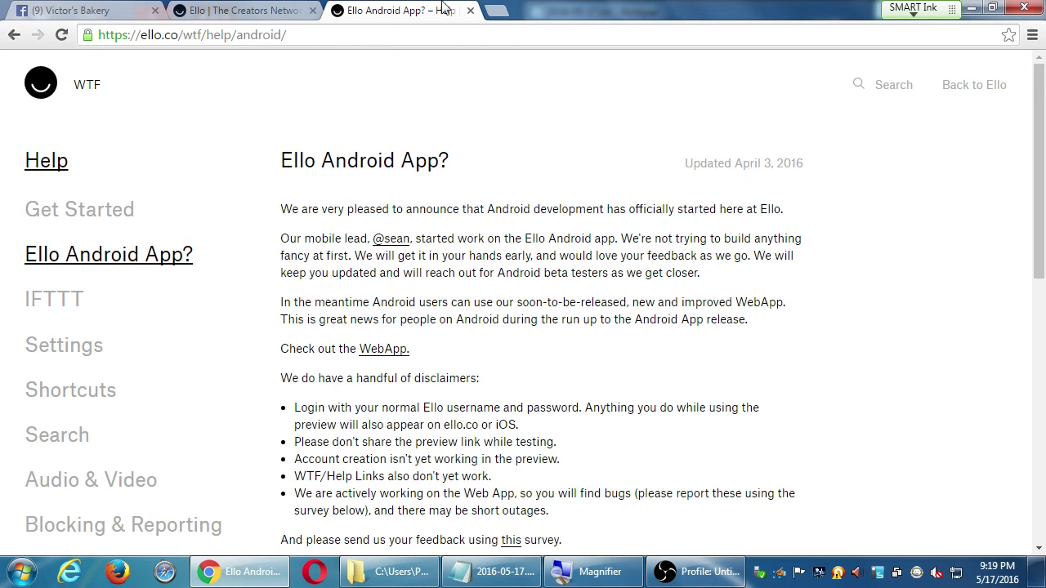
left_click(471, 12)
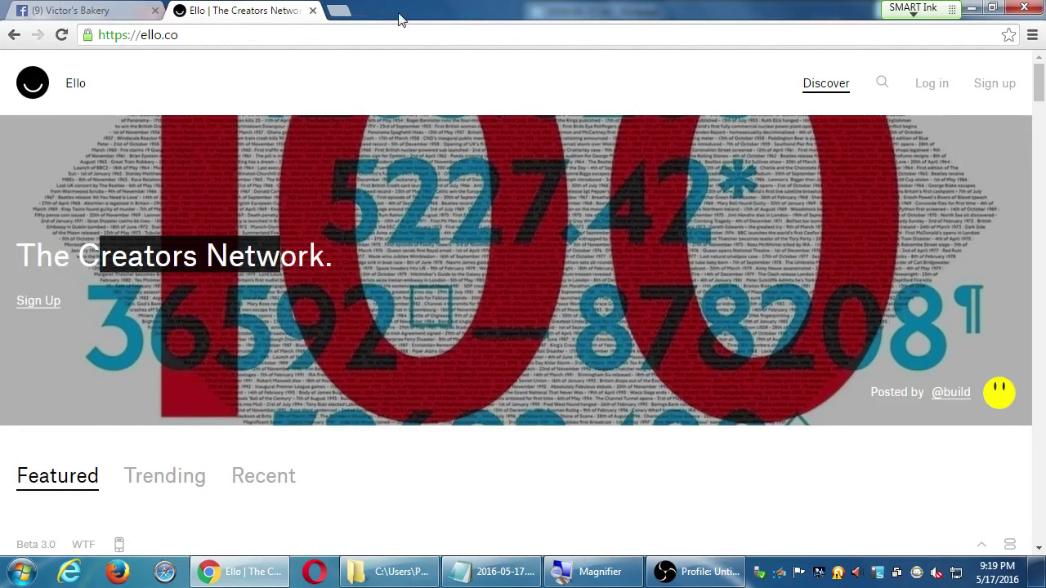
- Close the Ello tab, then open and dismiss the Boost Post dialog on Victor's Bakery
left_click(312, 10)
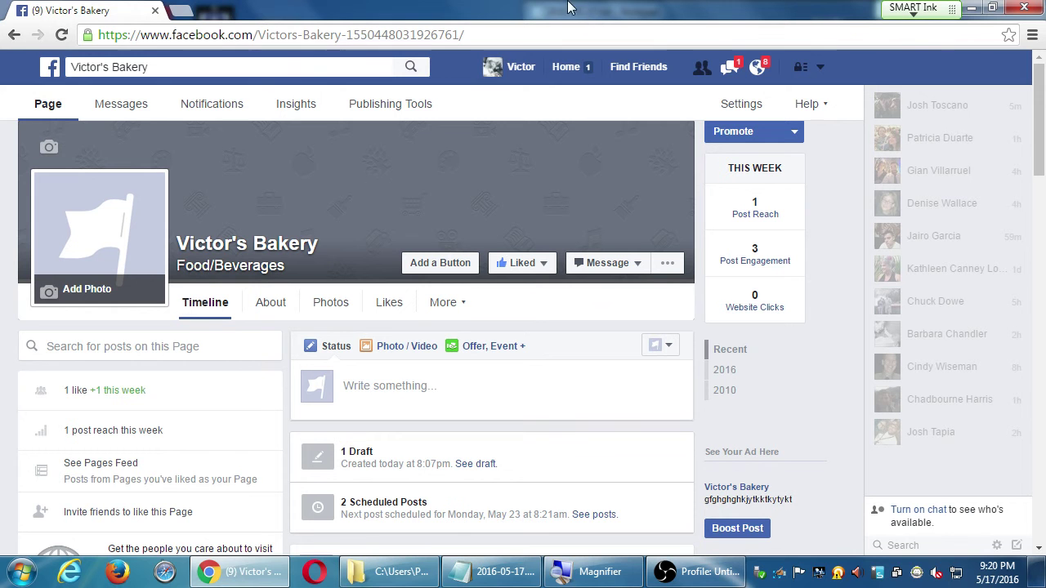
left_click(539, 383)
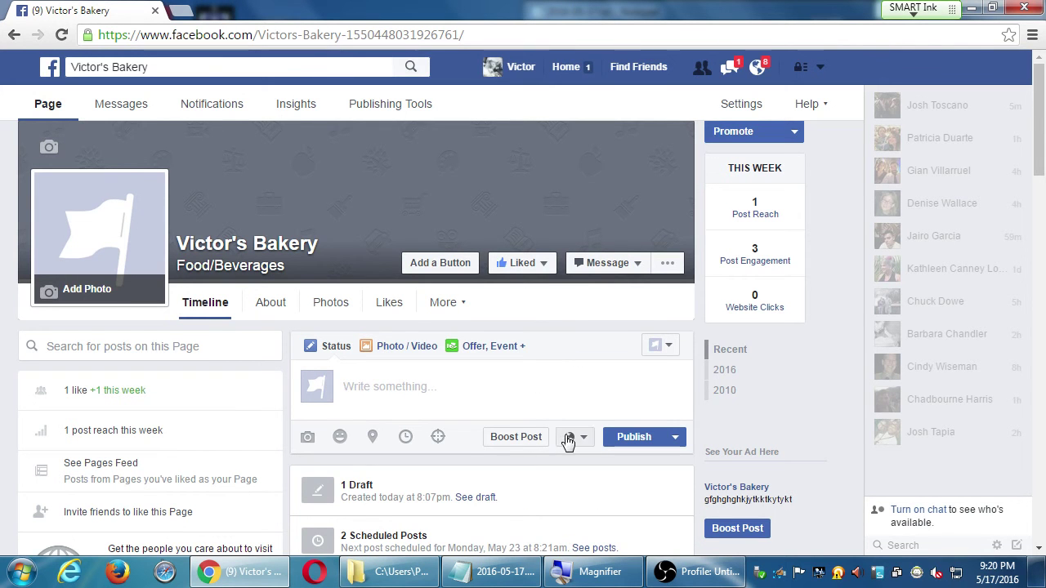
left_click(529, 437)
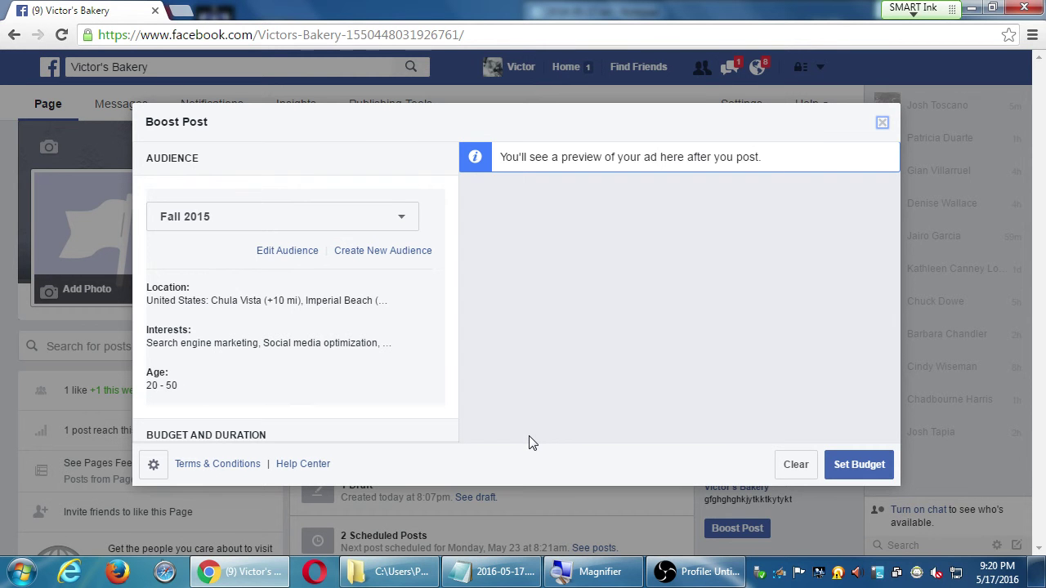
left_click(882, 122)
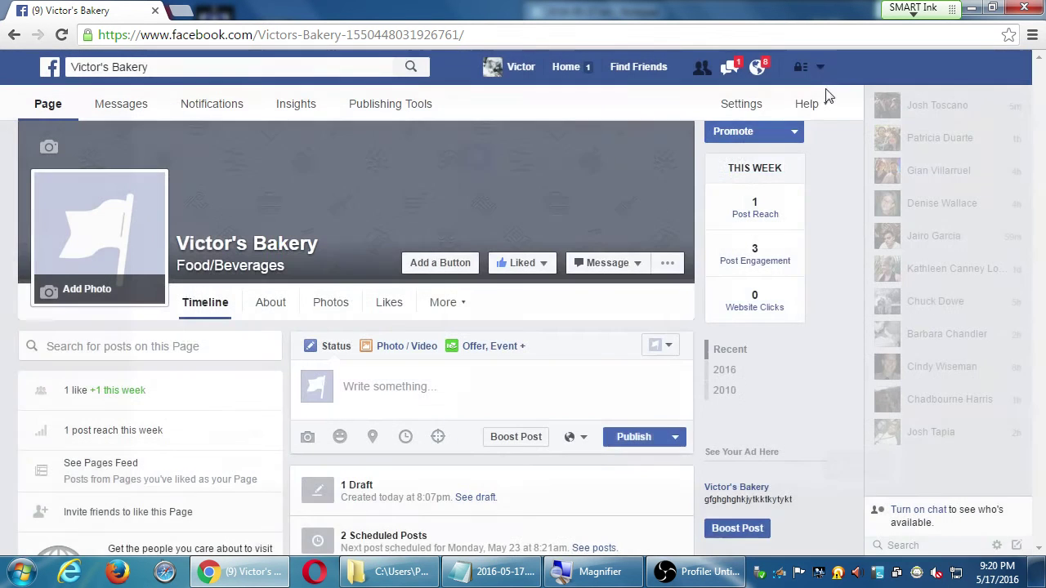
- Open the Aqui es Texcoco page from the Pages list and view its Insights Reach section
left_click(819, 67)
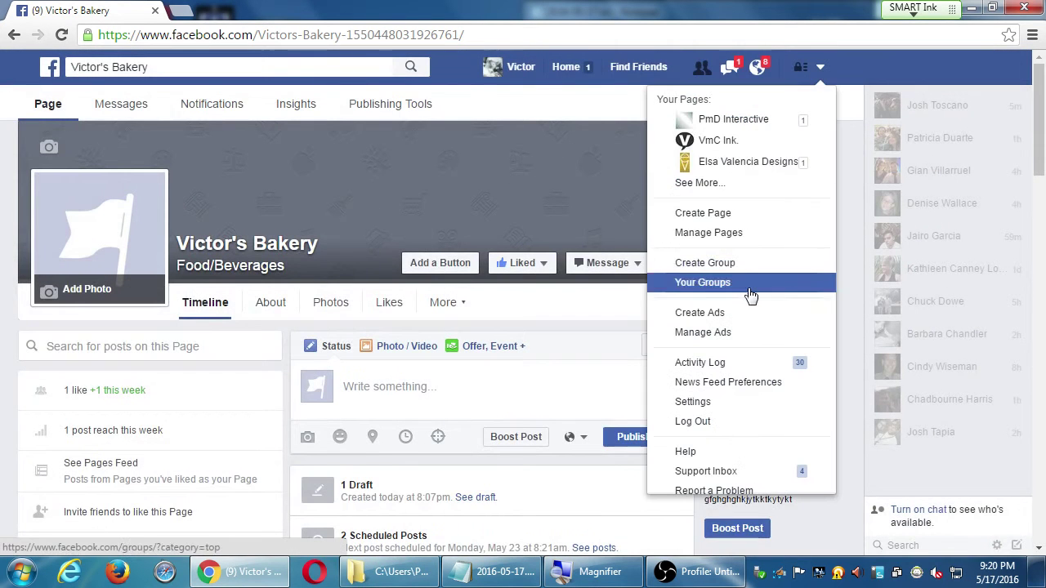
left_click(721, 189)
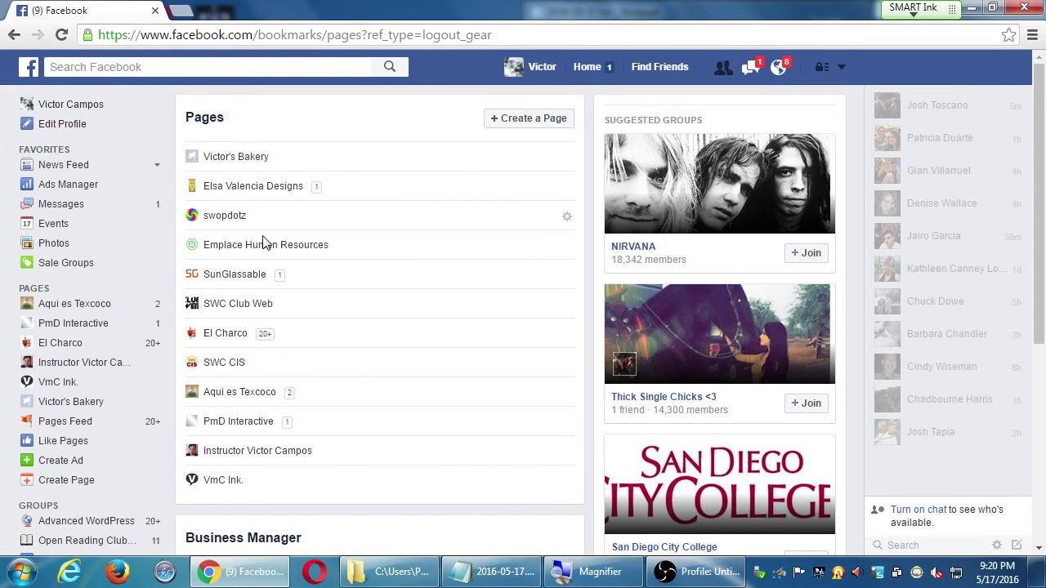
left_click(232, 394)
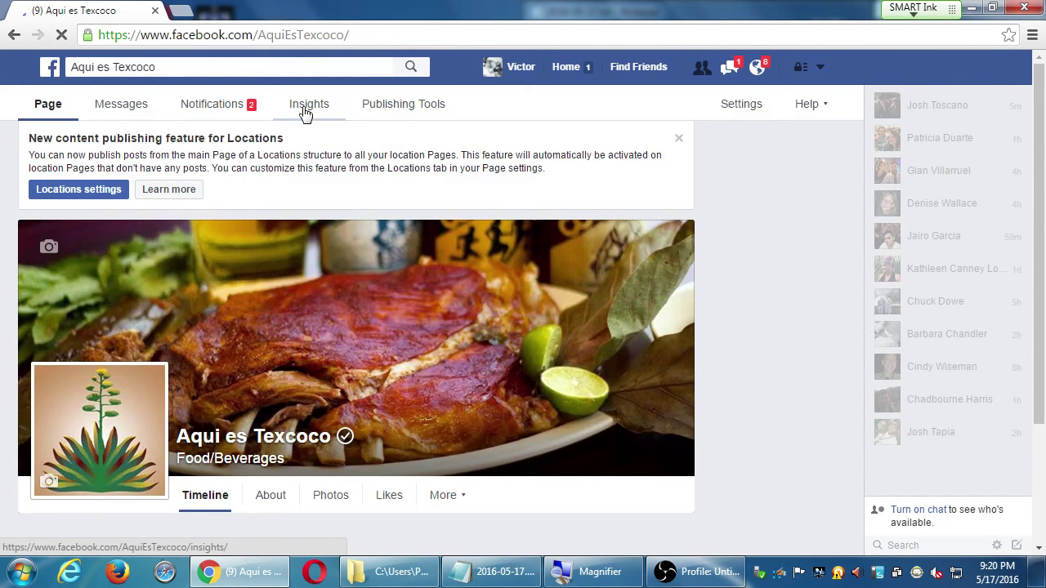
left_click(304, 108)
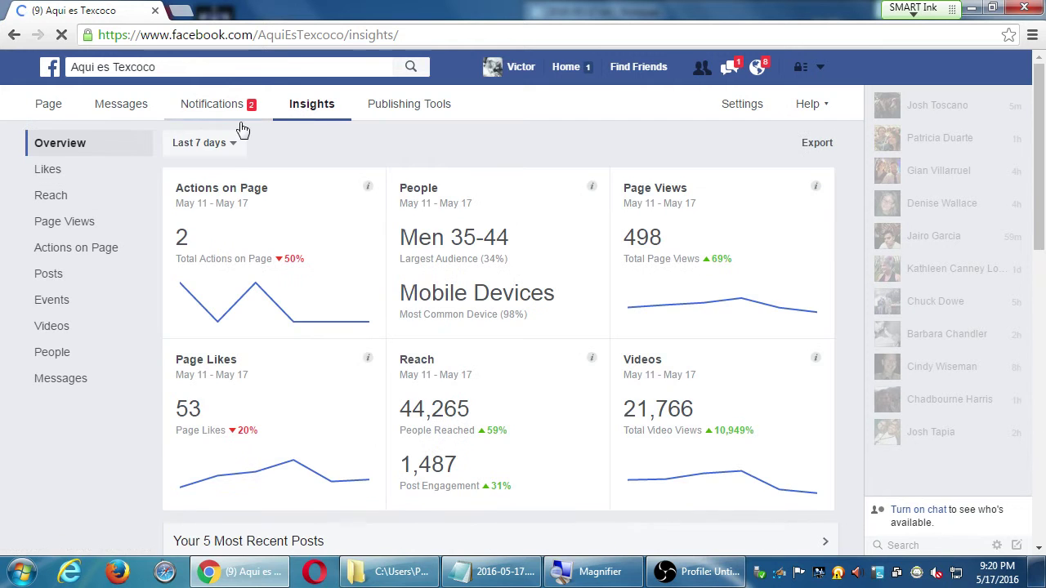
left_click(34, 204)
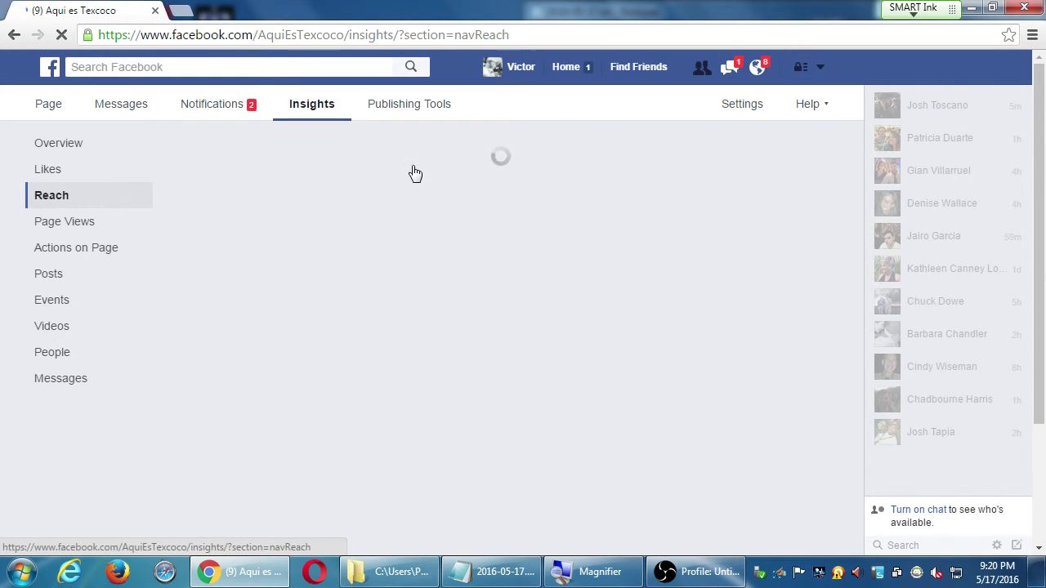
- Widen the Reach date range to 2/20/2016 through 5/18/2016 and review the chart
scroll(820, 330, "down", 2)
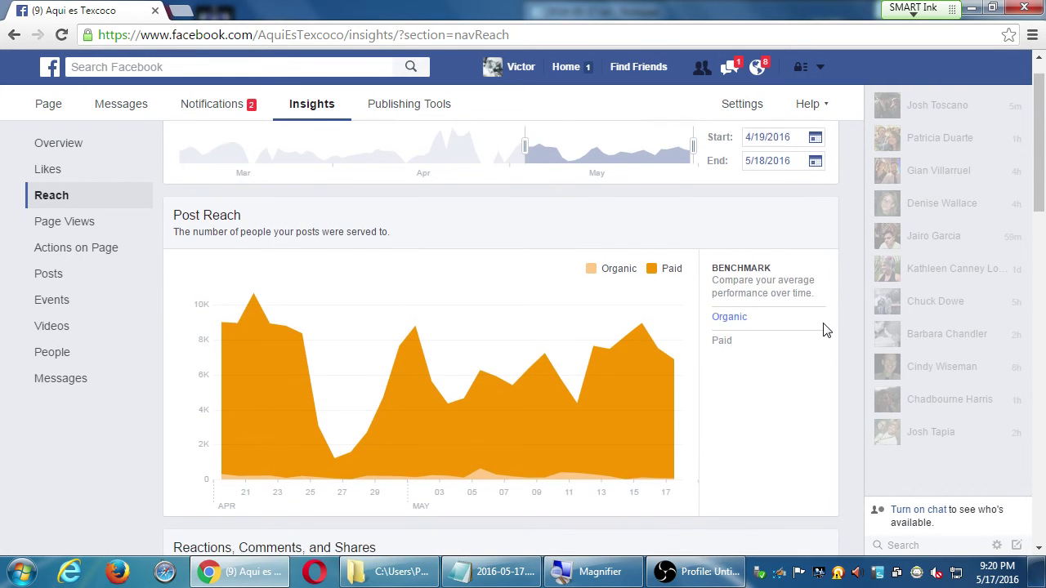
scroll(842, 301, "down", 1)
scroll(842, 302, "up", 1)
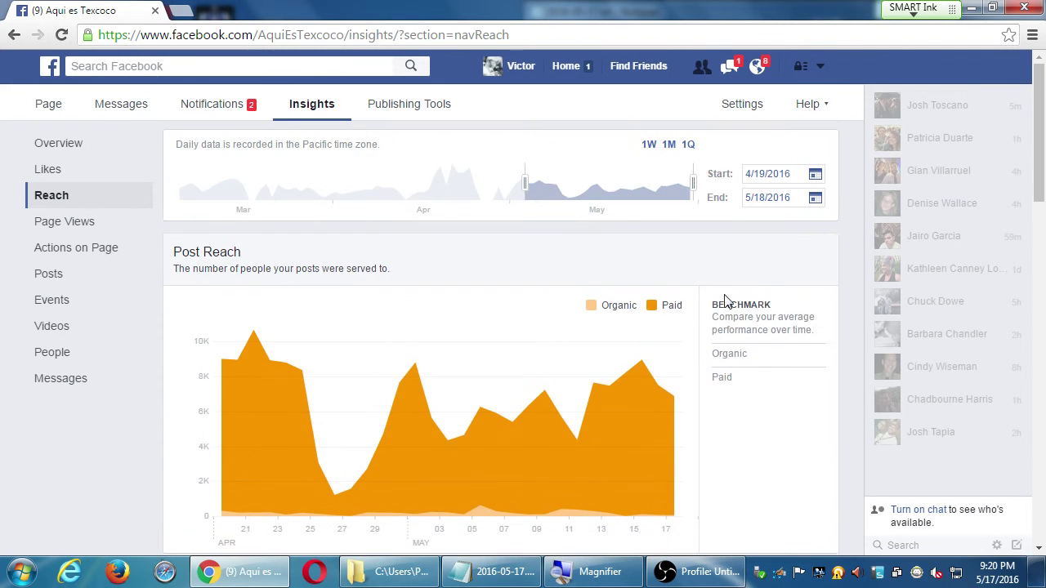
mouse_move(523, 182)
left_mouse_down()
mouse_move(196, 183)
mouse_move(205, 183)
left_mouse_up()
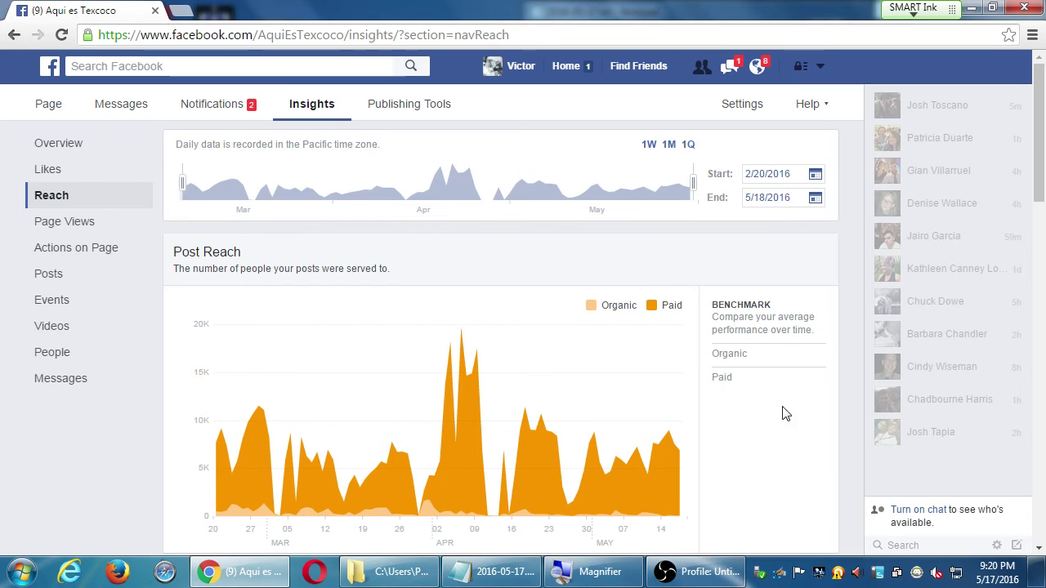
scroll(821, 420, "down", 1)
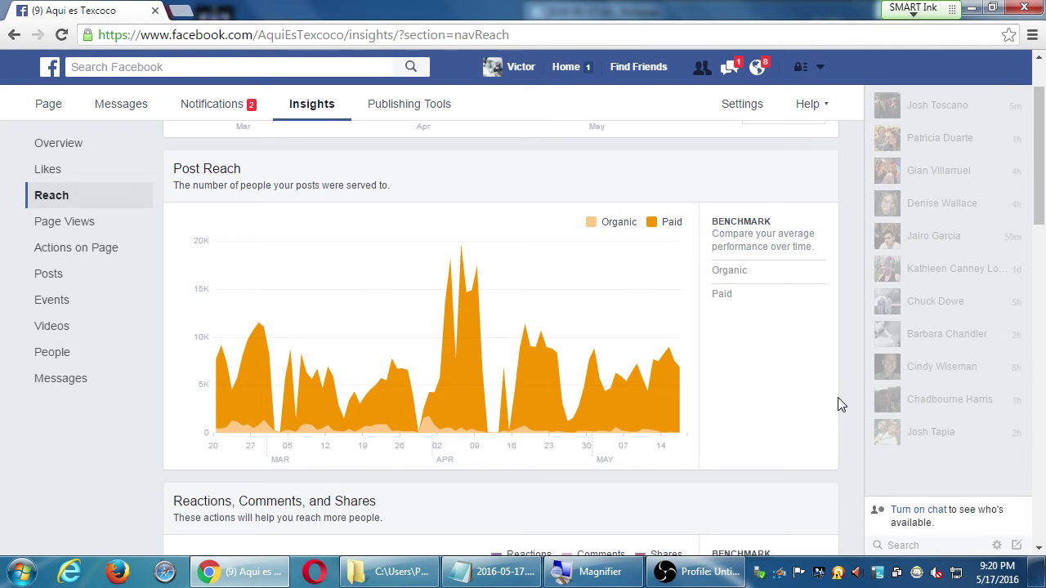
scroll(838, 398, "down", 1)
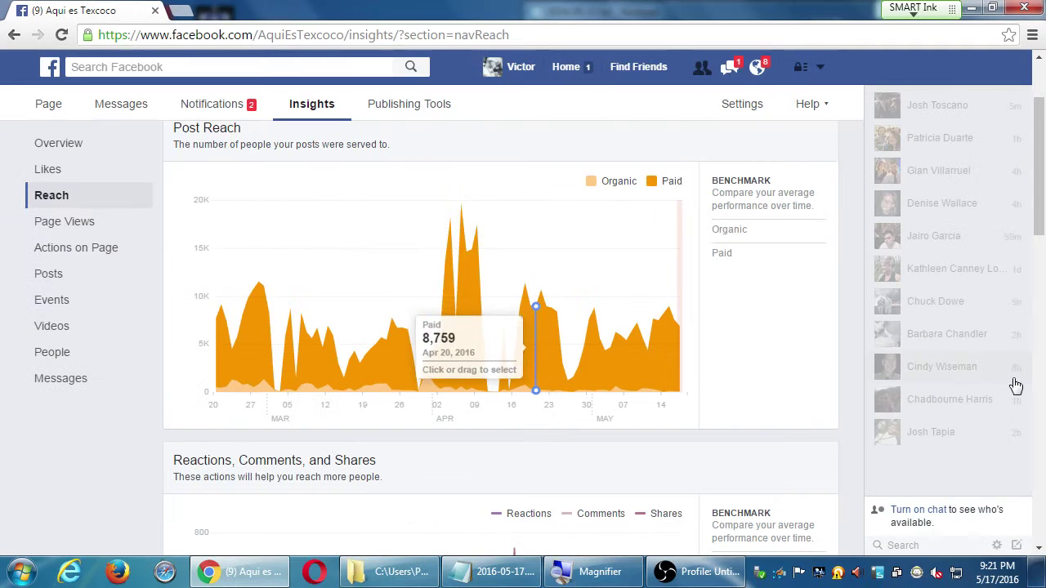
scroll(695, 397, "down", 4)
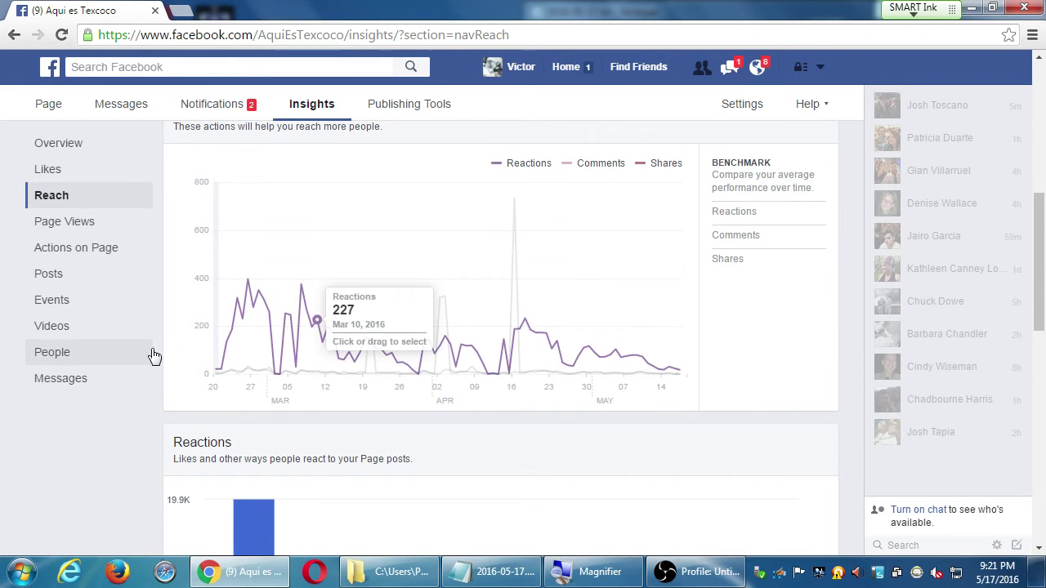
scroll(152, 357, "down", 2)
scroll(152, 357, "down", 1)
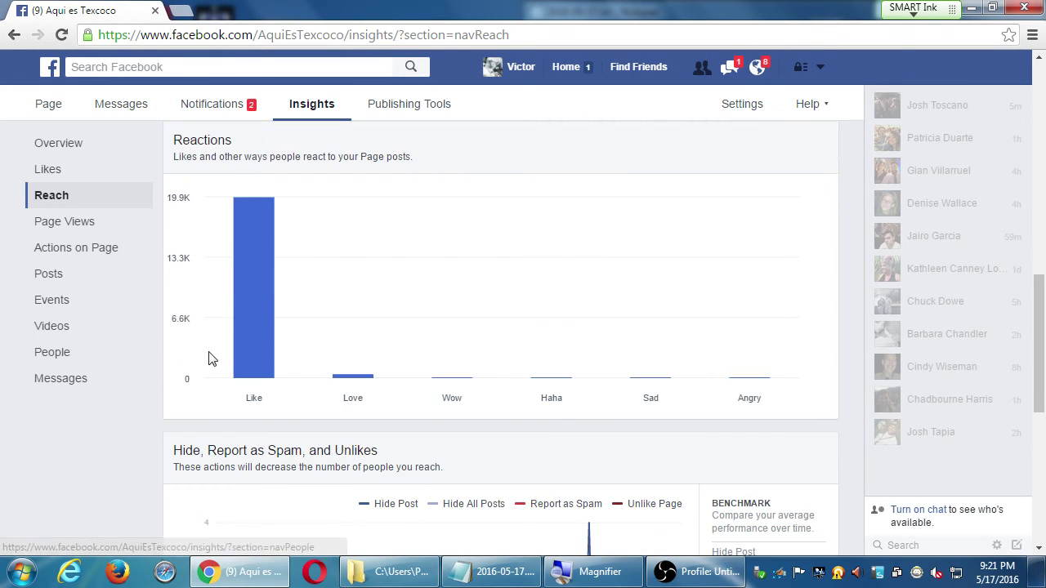
scroll(303, 409, "down", 3)
scroll(303, 399, "up", 3)
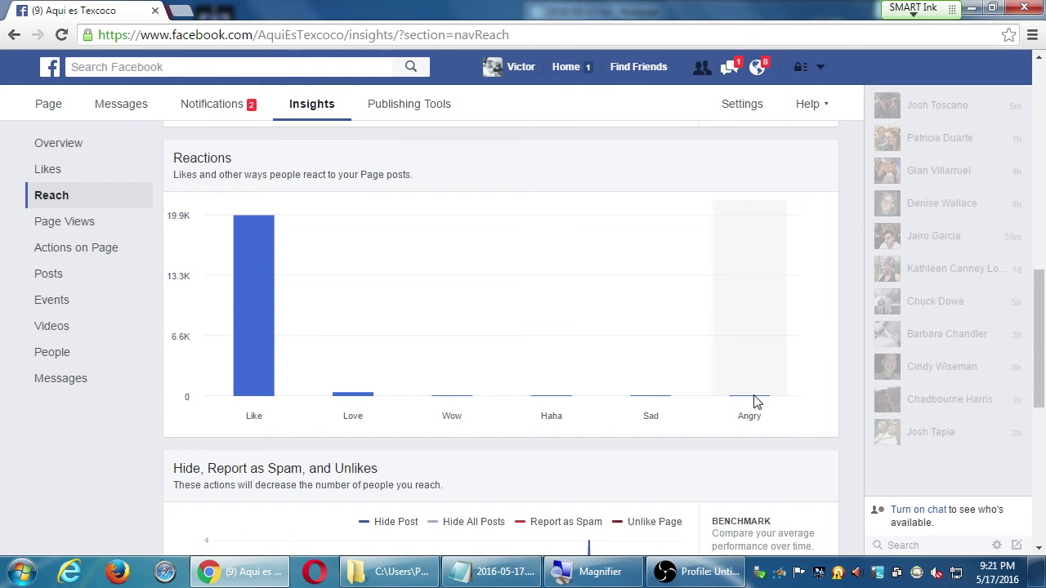
scroll(647, 384, "down", 2)
scroll(326, 375, "down", 2)
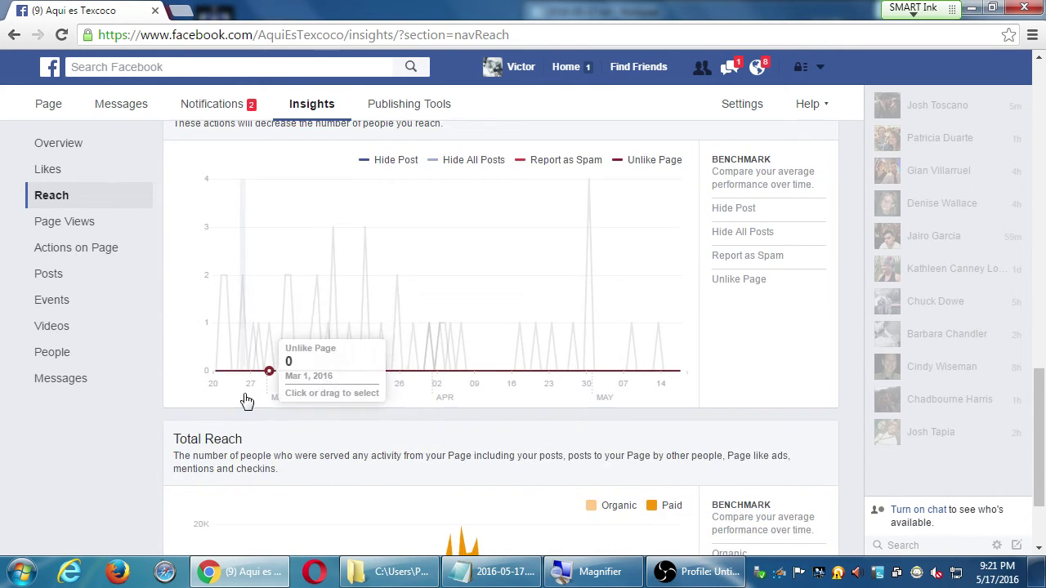
scroll(253, 352, "up", 1)
scroll(311, 416, "down", 3)
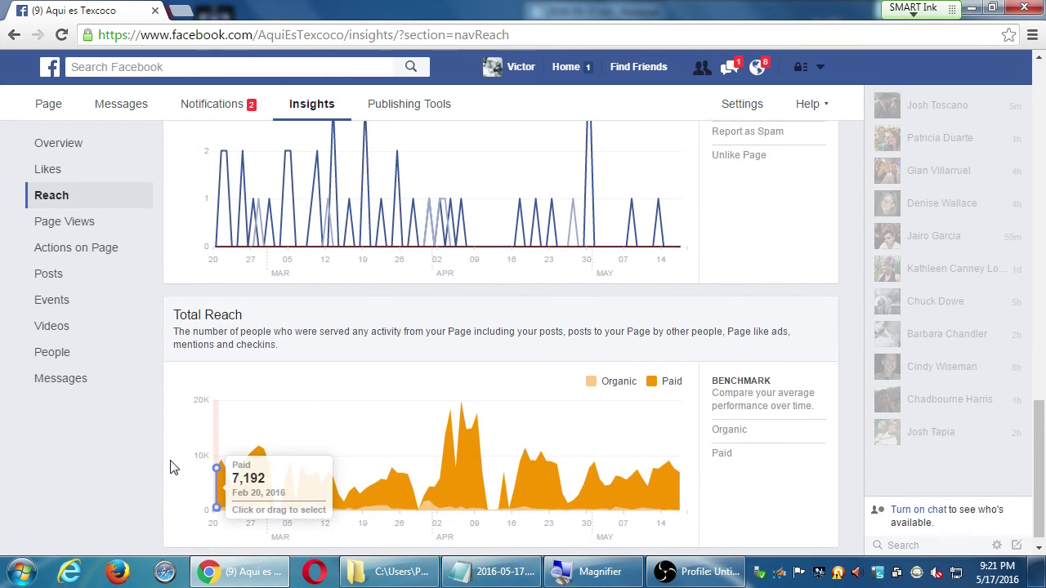
scroll(181, 463, "up", 2)
scroll(183, 453, "up", 12)
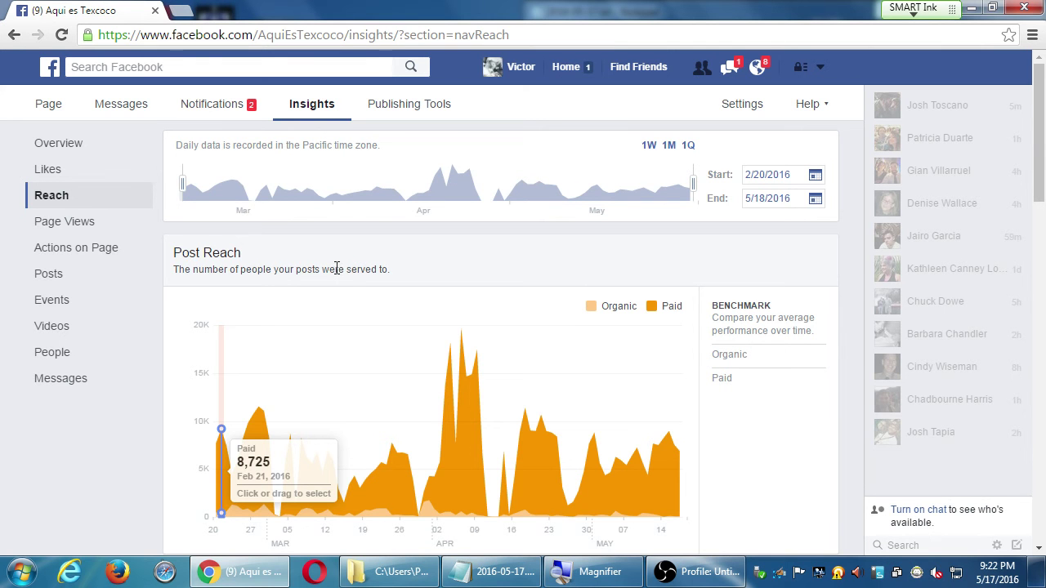
- View the Aqui es Texcoco Page Views insights, then open and close the Help options
left_click(101, 226)
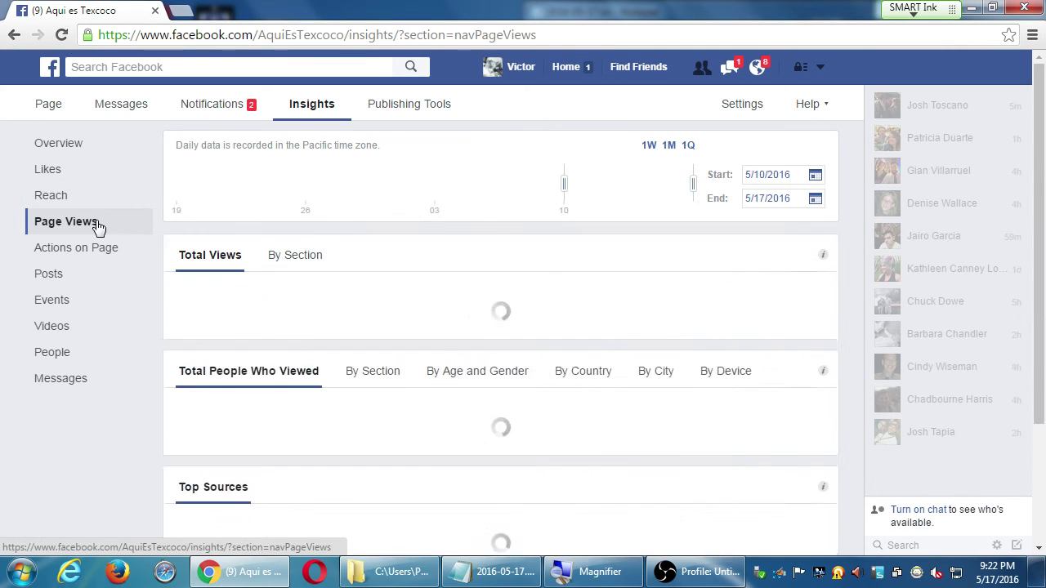
left_click(808, 111)
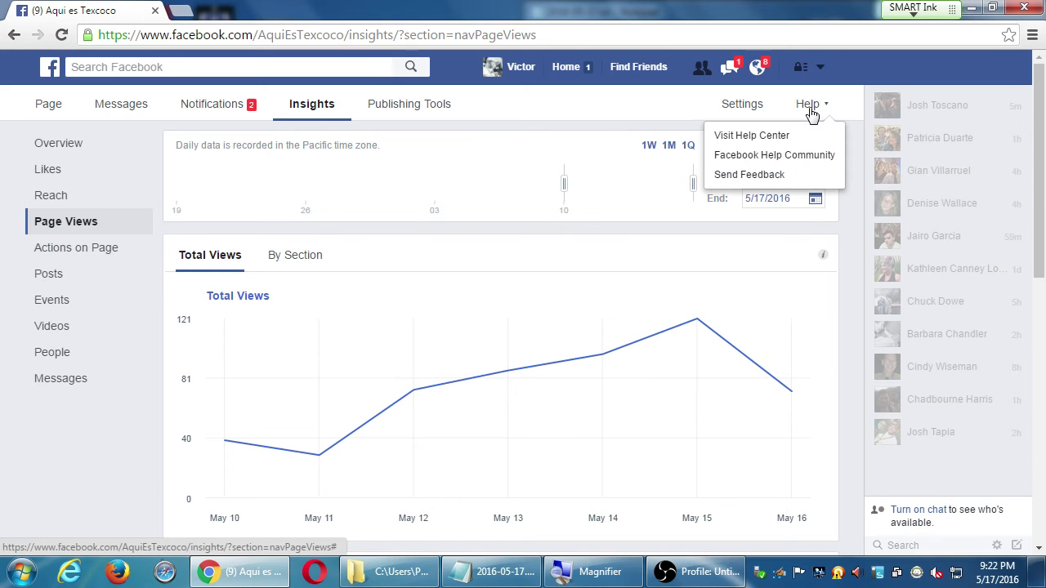
key("super+plus")
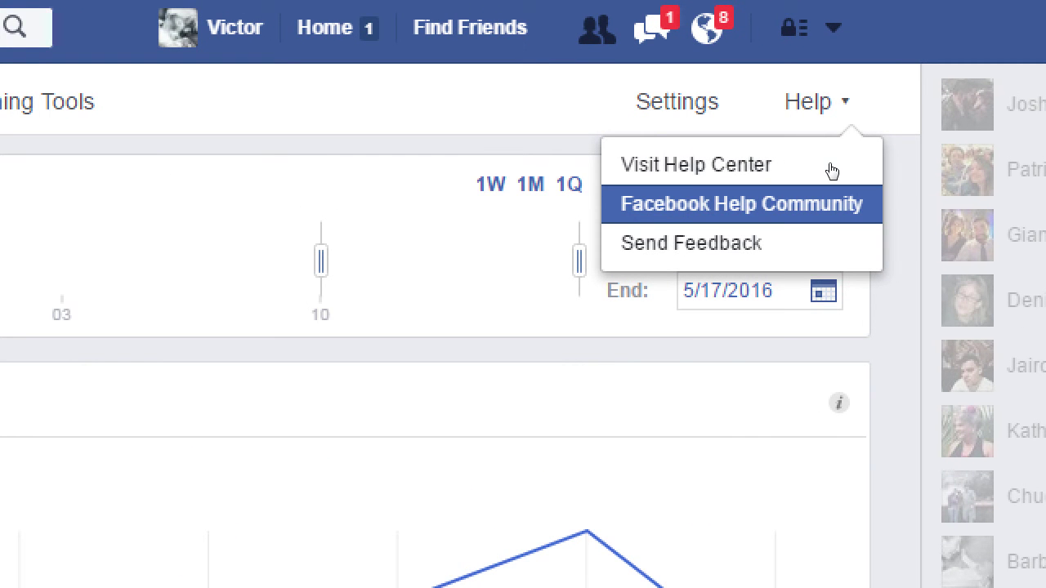
key("super+minus")
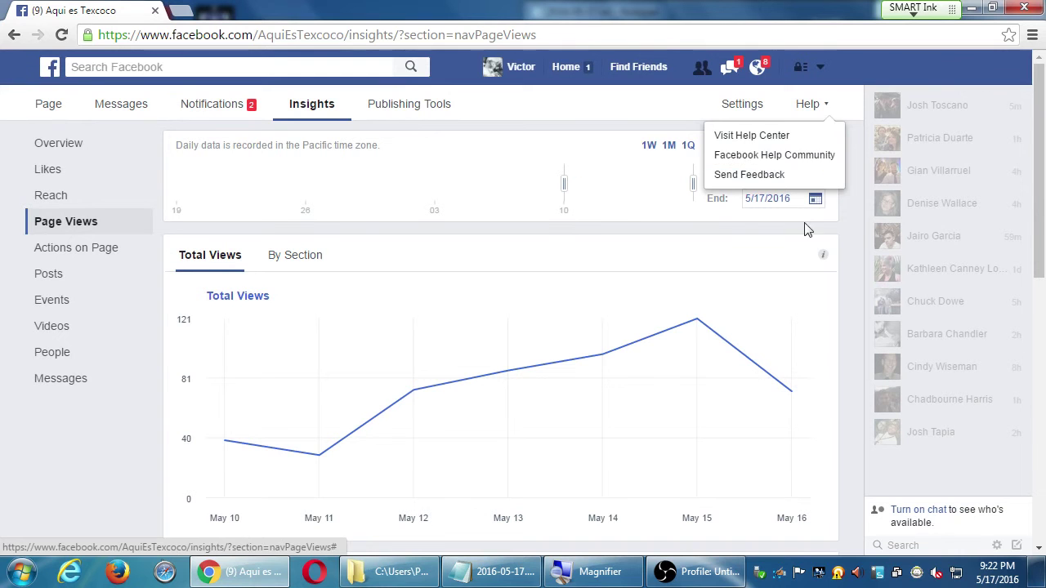
left_click(847, 236)
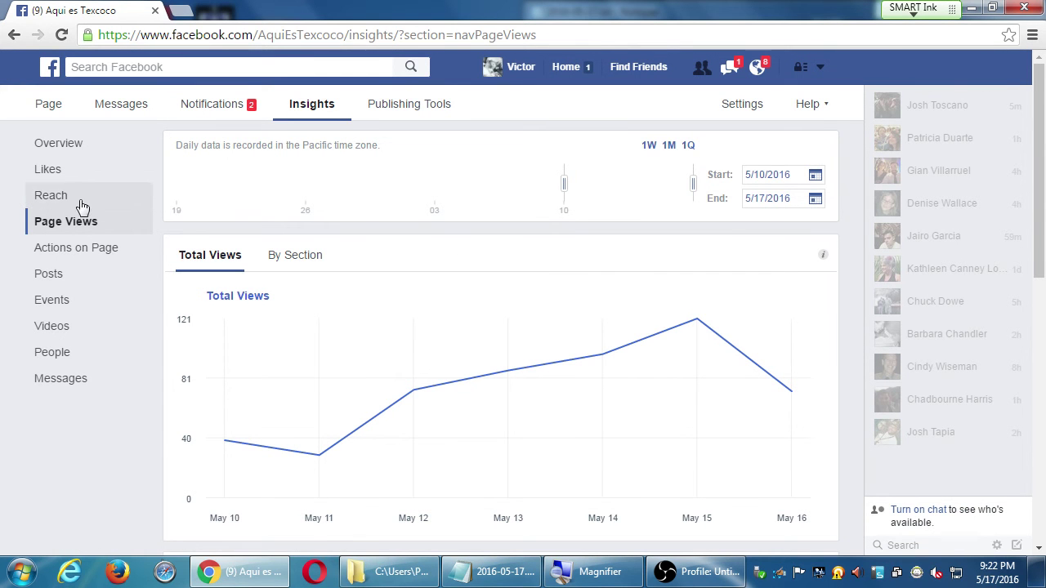
left_click(73, 145)
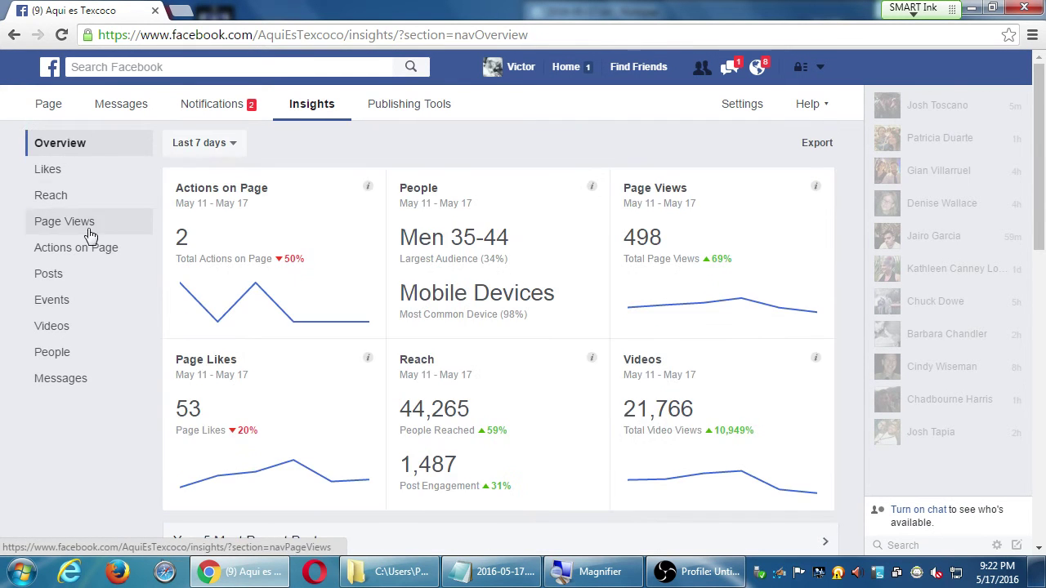
scroll(230, 331, "down", 3)
scroll(230, 331, "down", 2)
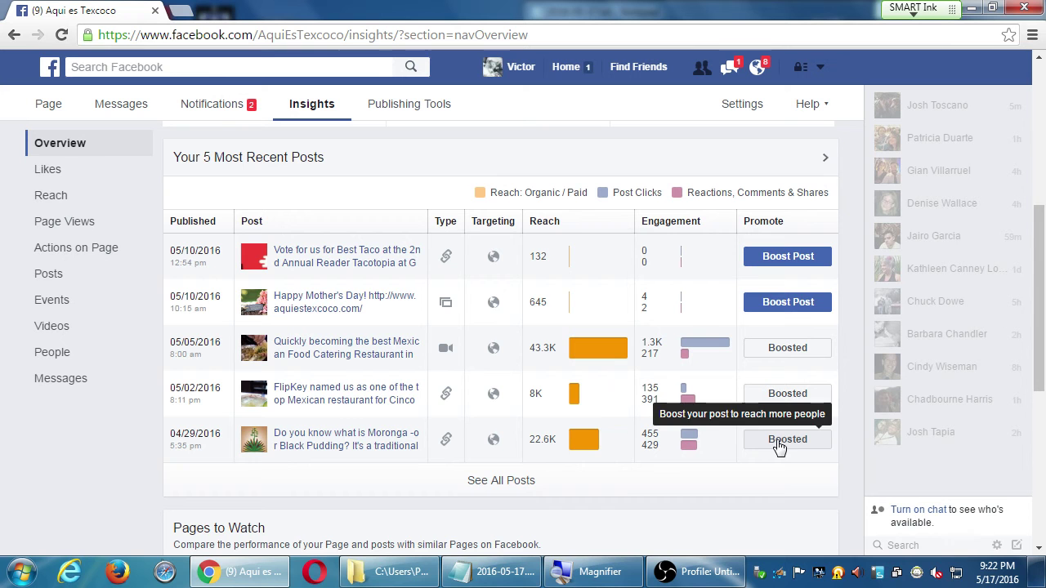
mouse_move(595, 441)
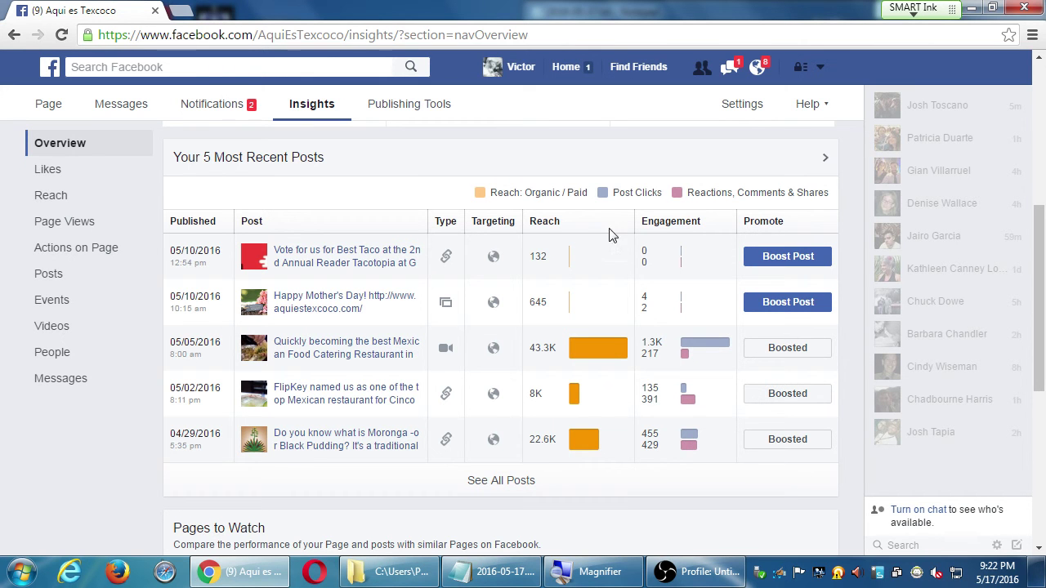
left_click_drag(612, 193, 770, 194)
left_click(643, 196)
key("super+plus")
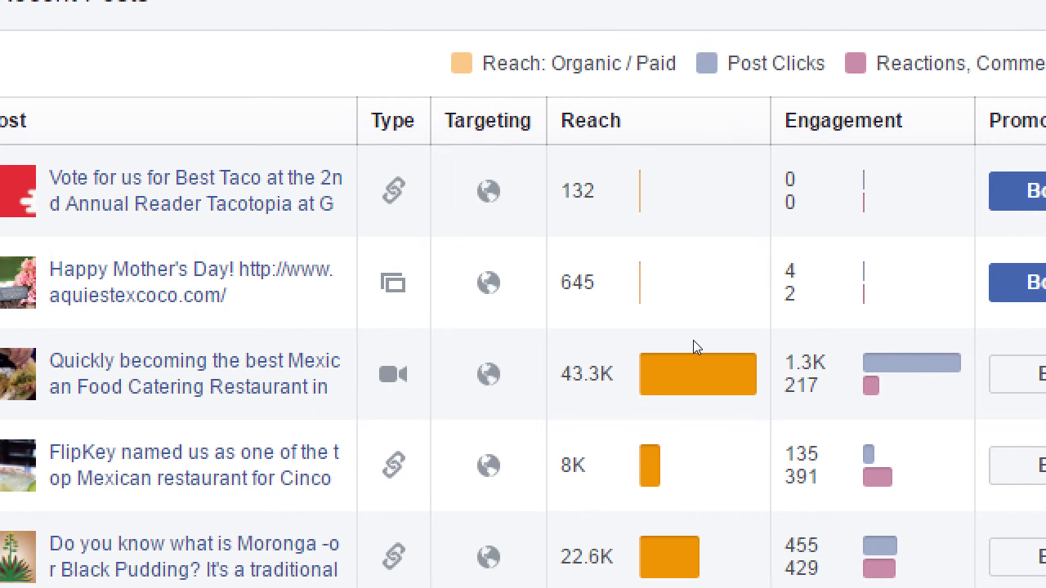
key("super+minus")
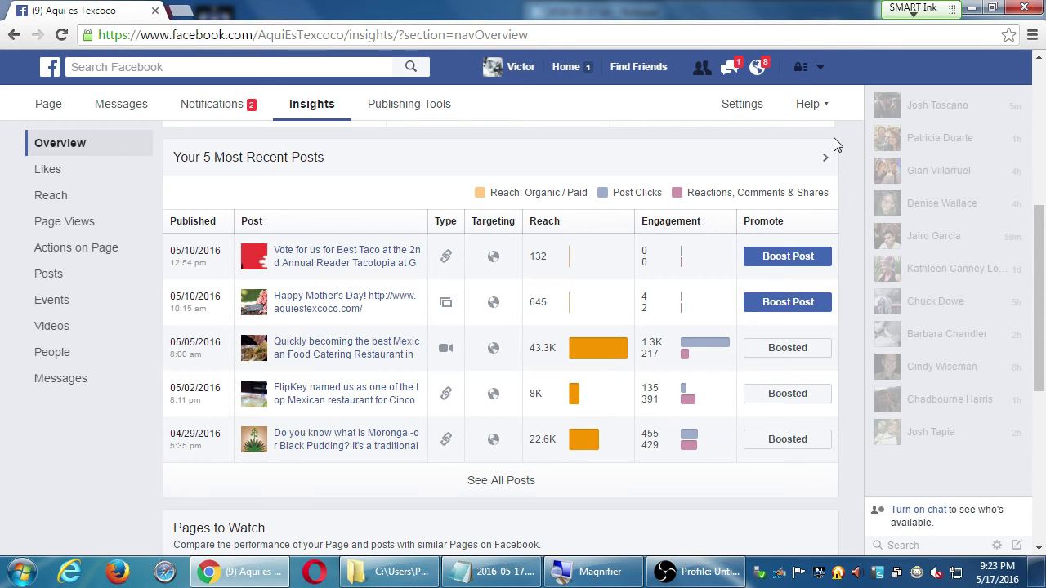
- Open the Victor's Bakery page from the full list of managed pages
left_click(820, 67)
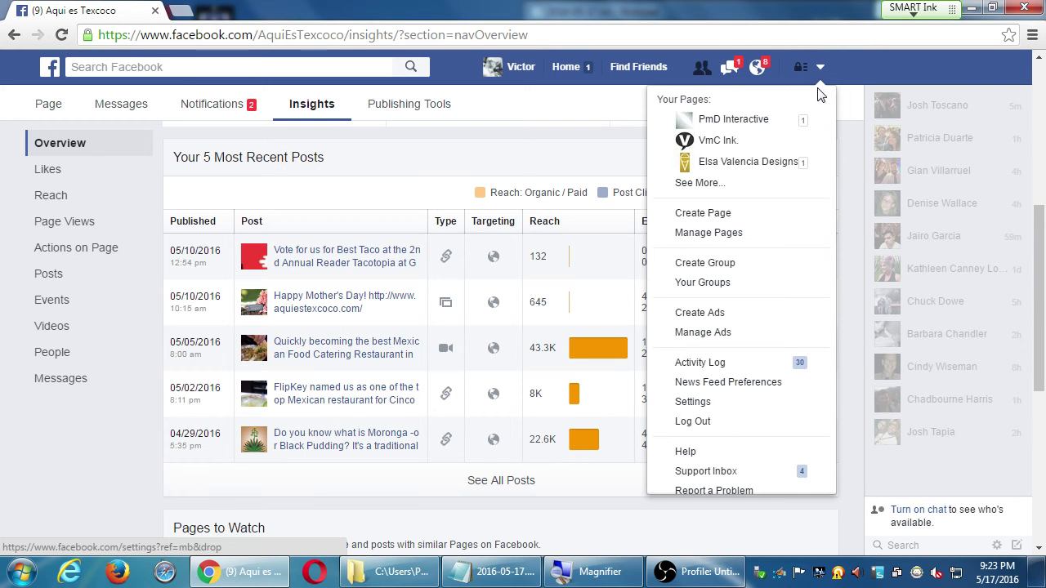
left_click(741, 183)
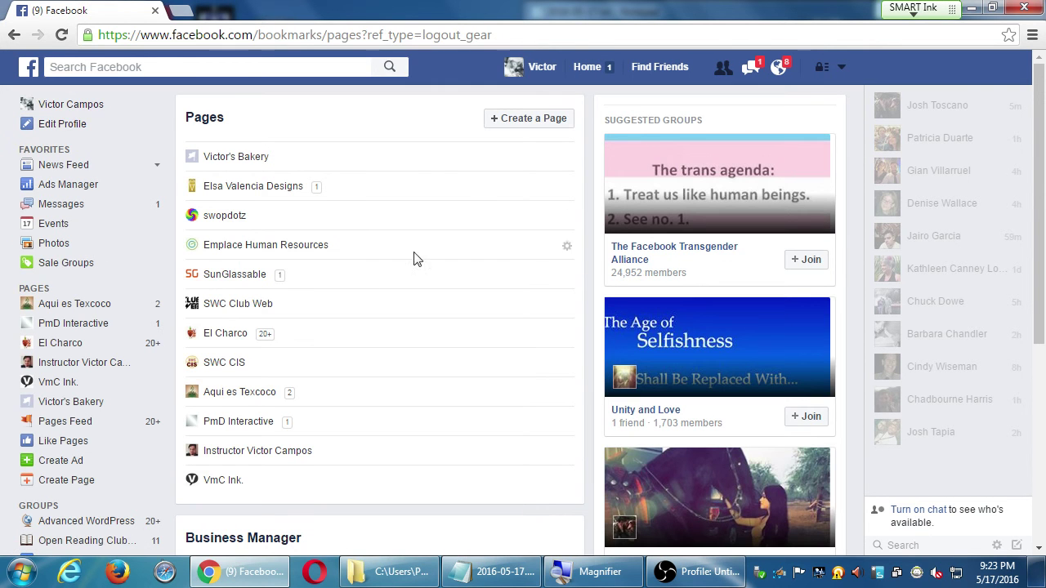
left_click(243, 158)
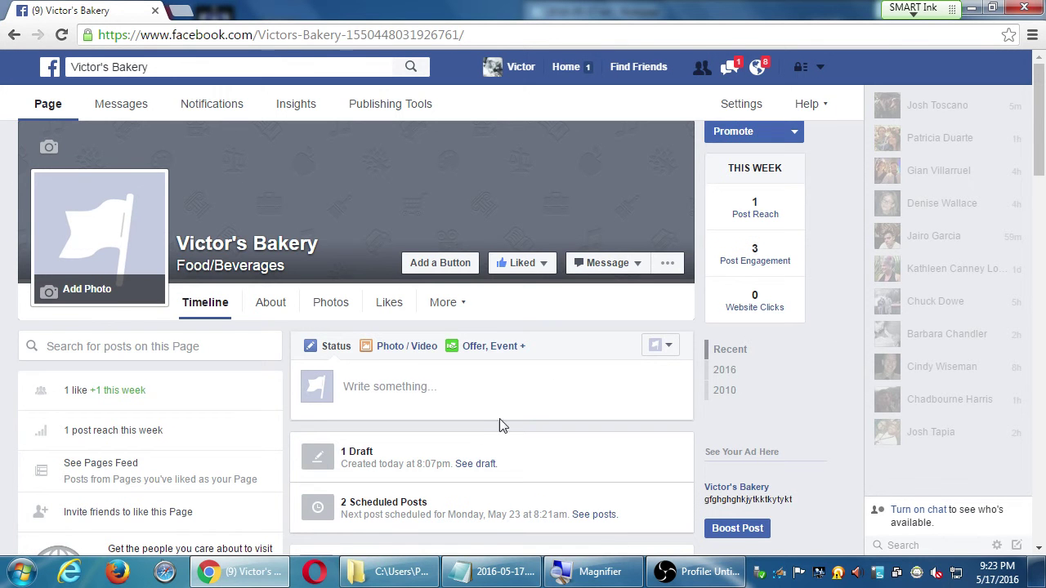
- Review the latest post's Boost Post audience, budget, duration and payment settings, then cancel
scroll(484, 469, "down", 8)
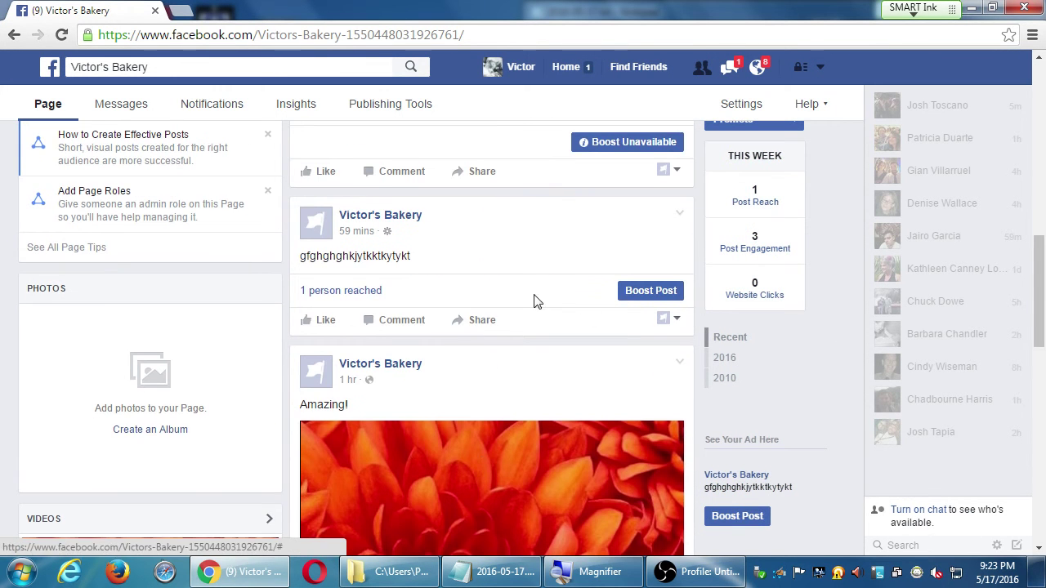
left_click(626, 293)
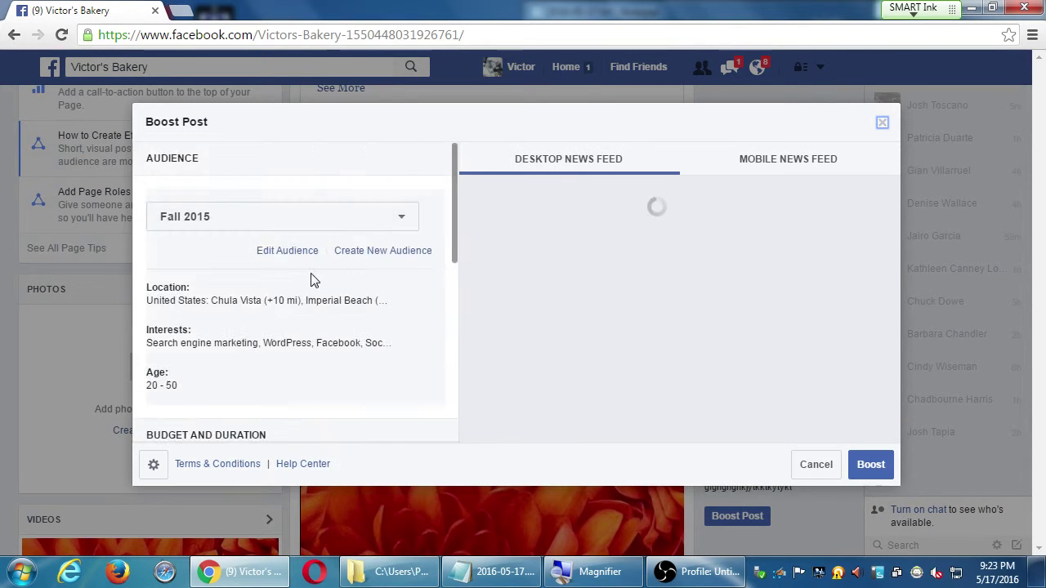
scroll(318, 282, "down", 8)
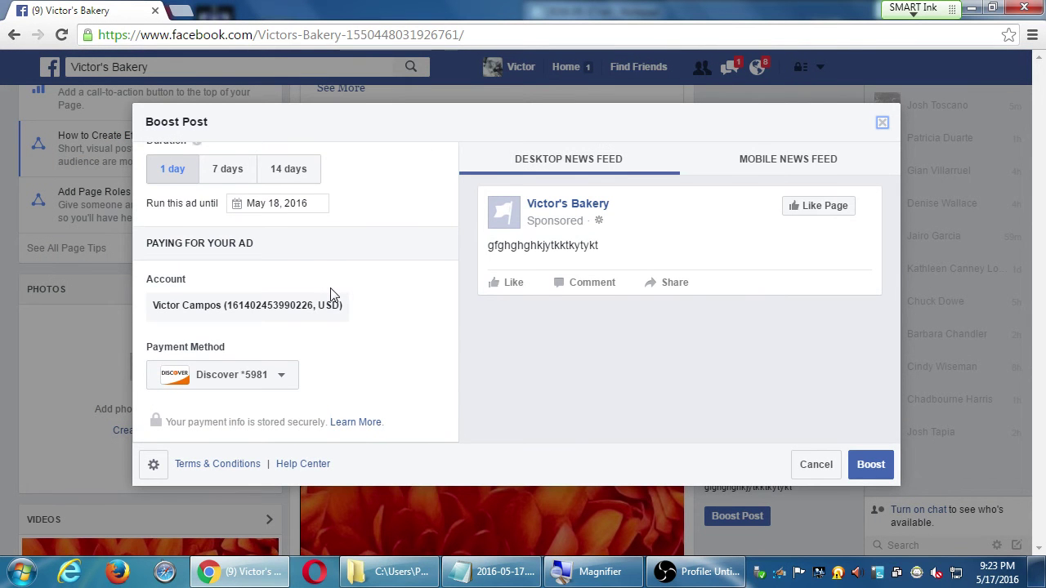
scroll(333, 294, "up", 5)
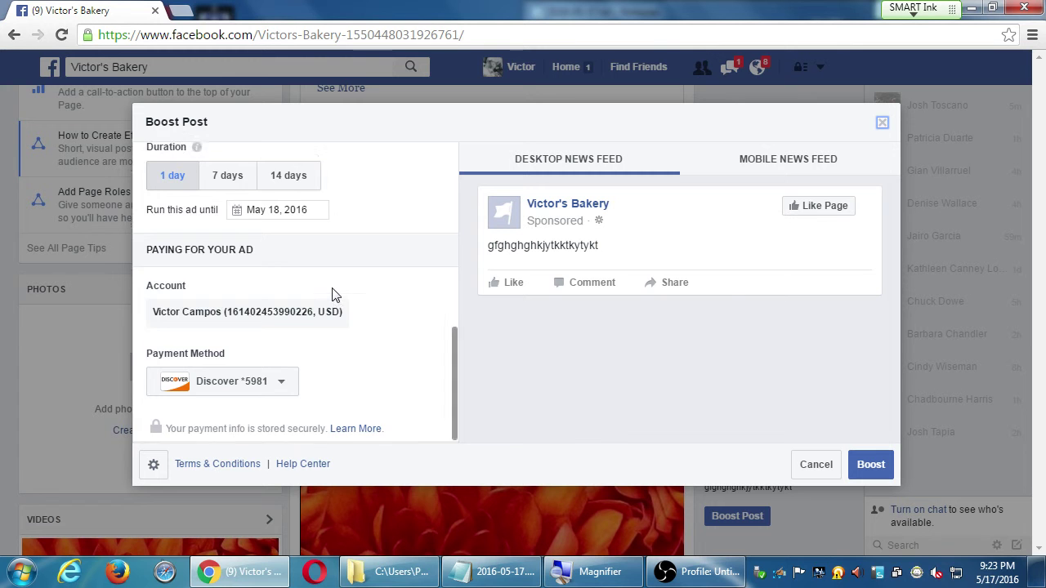
scroll(333, 296, "up", 4)
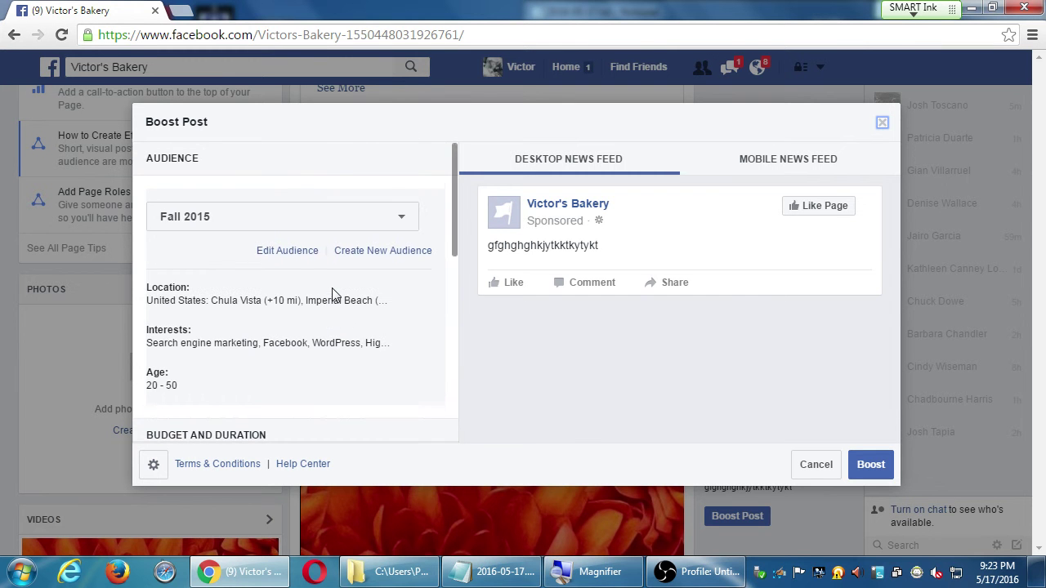
scroll(333, 327, "down", 8)
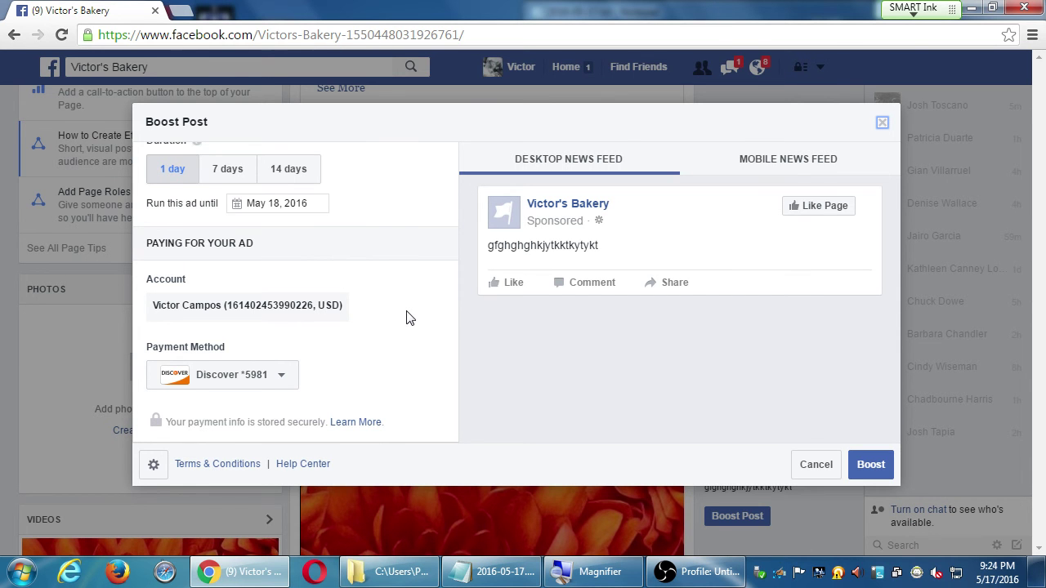
scroll(409, 318, "up", 3)
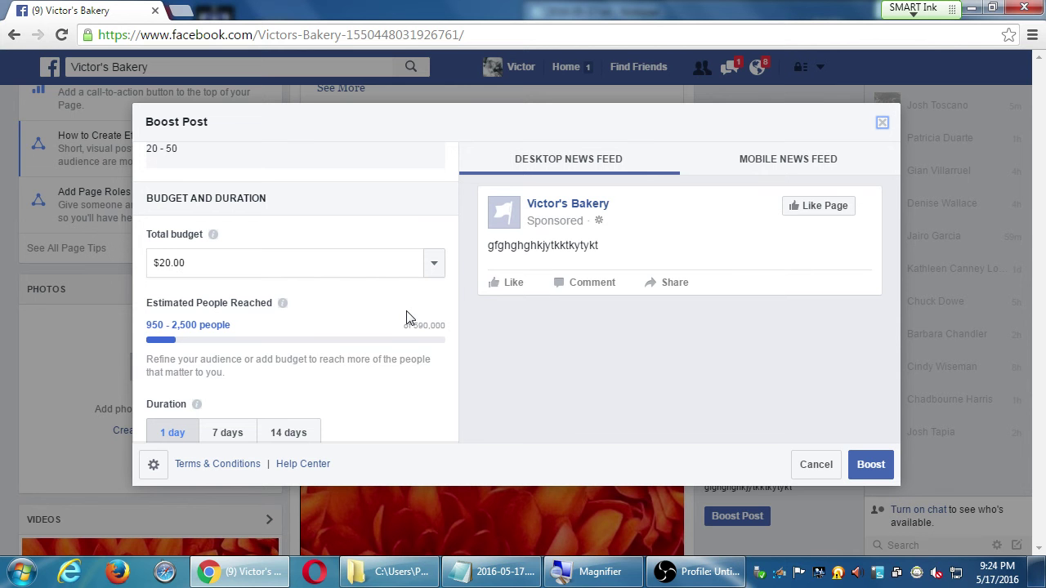
scroll(409, 317, "down", 3)
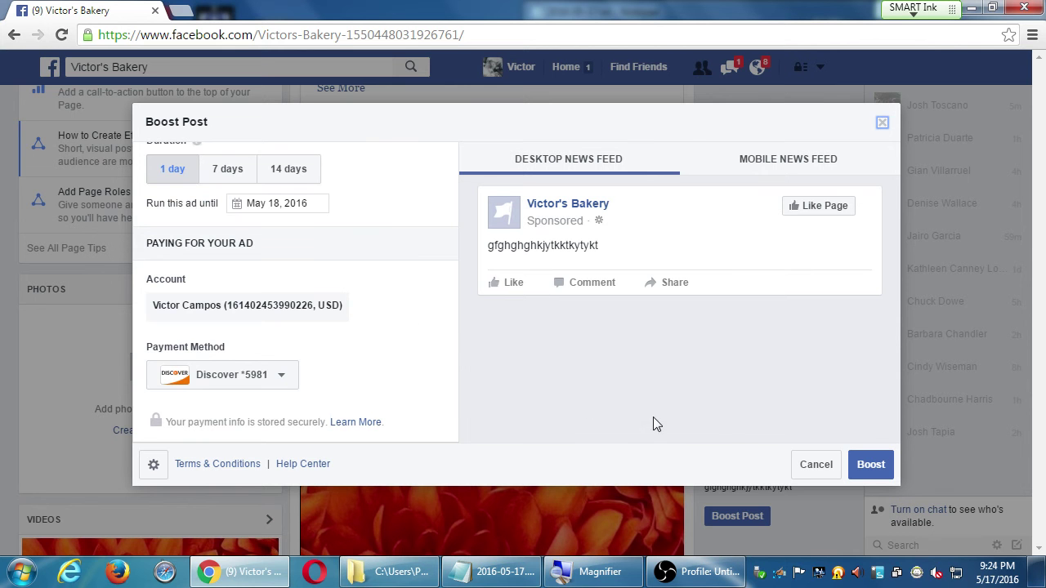
left_click(818, 464)
- Open Ads Manager through Manage Ads, then view and close its Tools menu
left_click(820, 67)
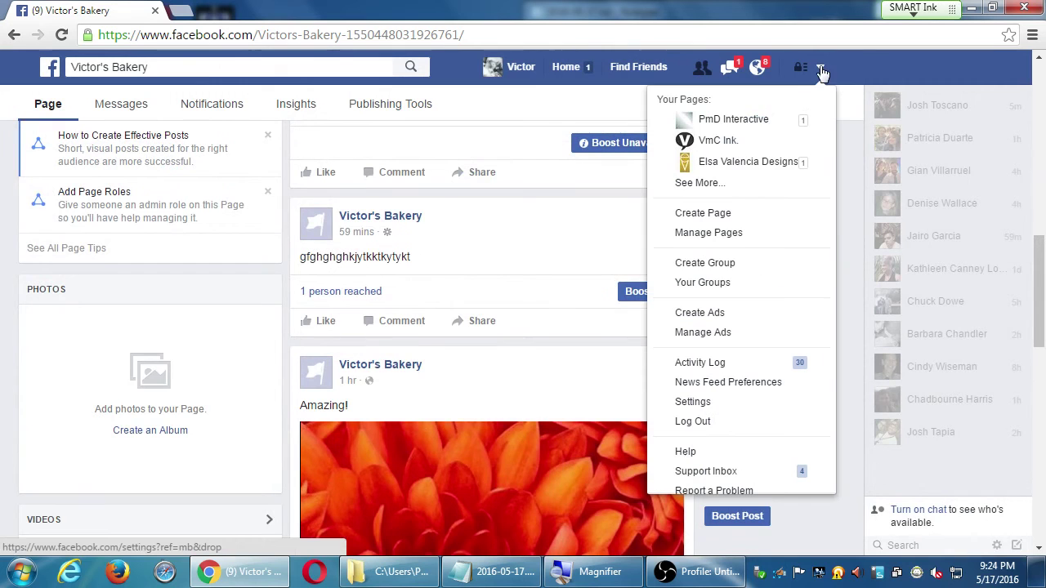
left_click(693, 333)
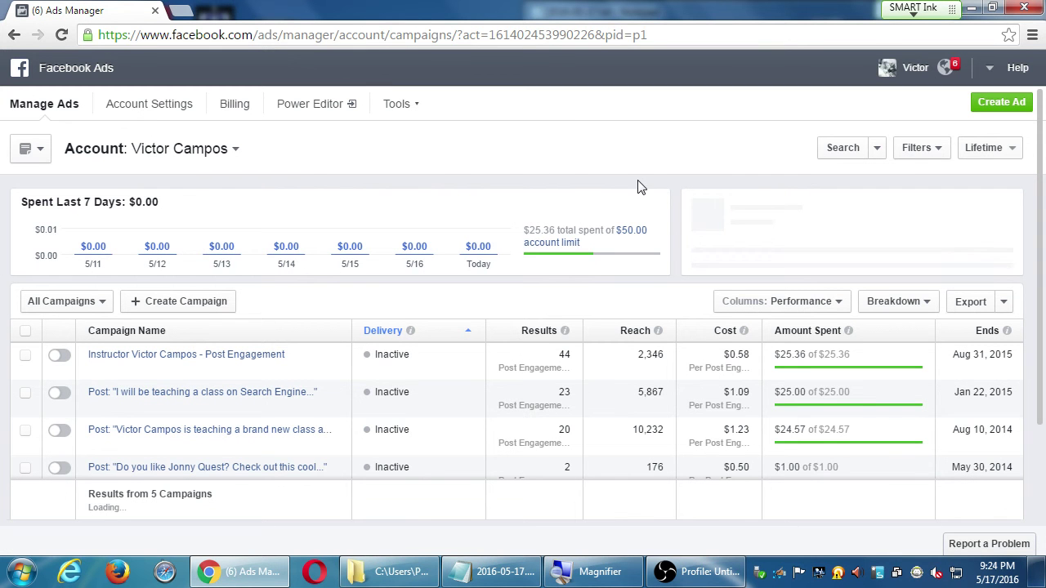
left_click(401, 107)
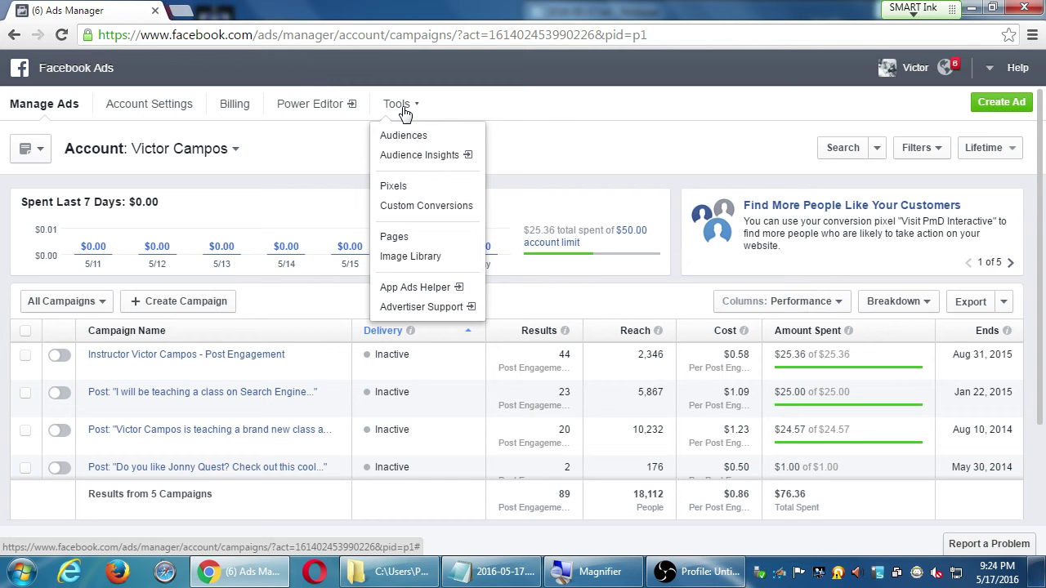
left_click(693, 141)
- Return to Victor's Bakery, reopen Manage Ads and its Tools list, then go back to the page
left_click(14, 34)
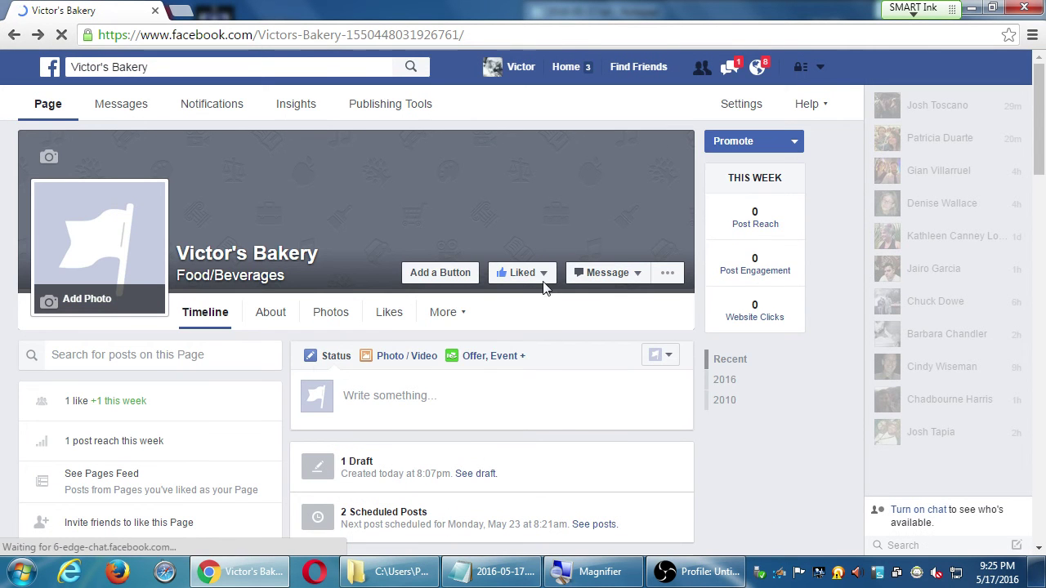
left_click(523, 286)
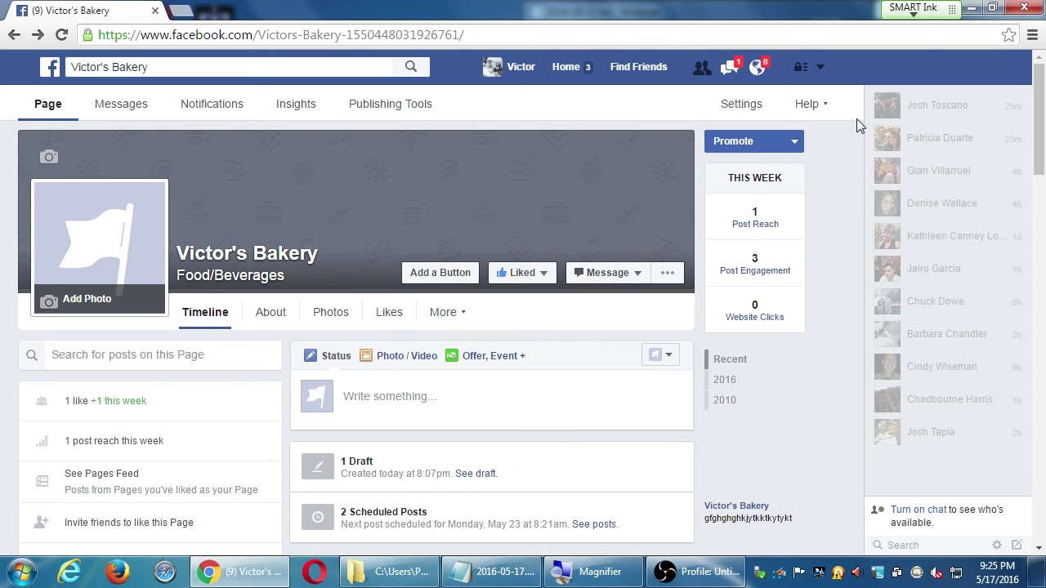
left_click(822, 75)
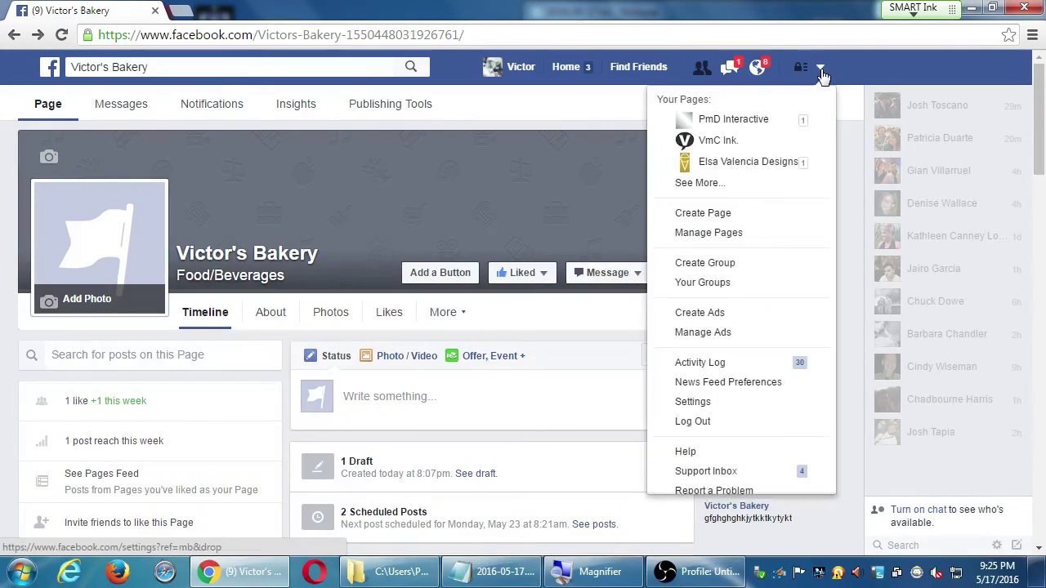
left_click(721, 333)
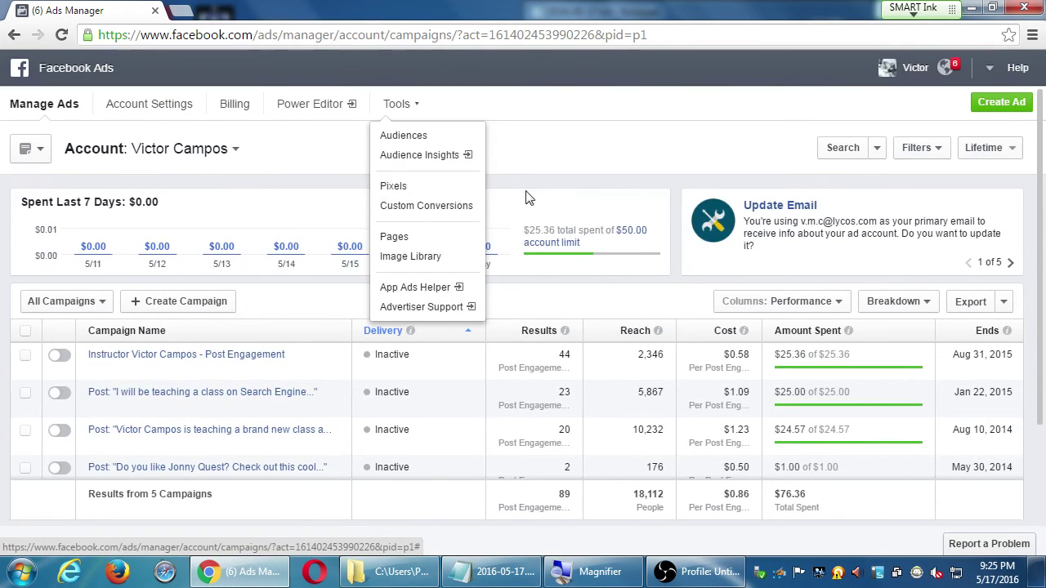
left_click(533, 191)
left_click(14, 34)
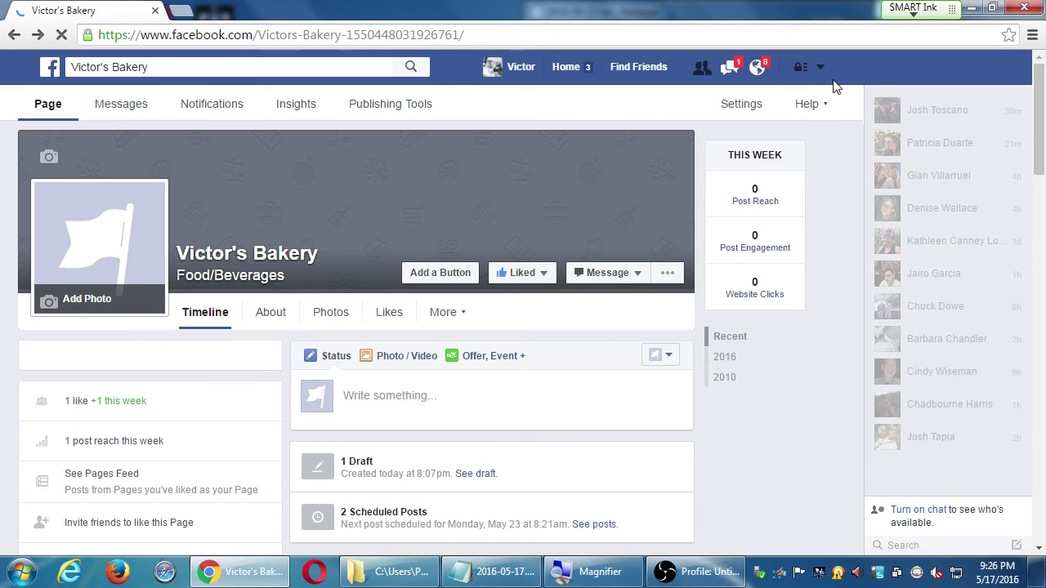
- Close the account menu, scroll the bakery timeline down and back up, then reopen the menu
left_click(819, 67)
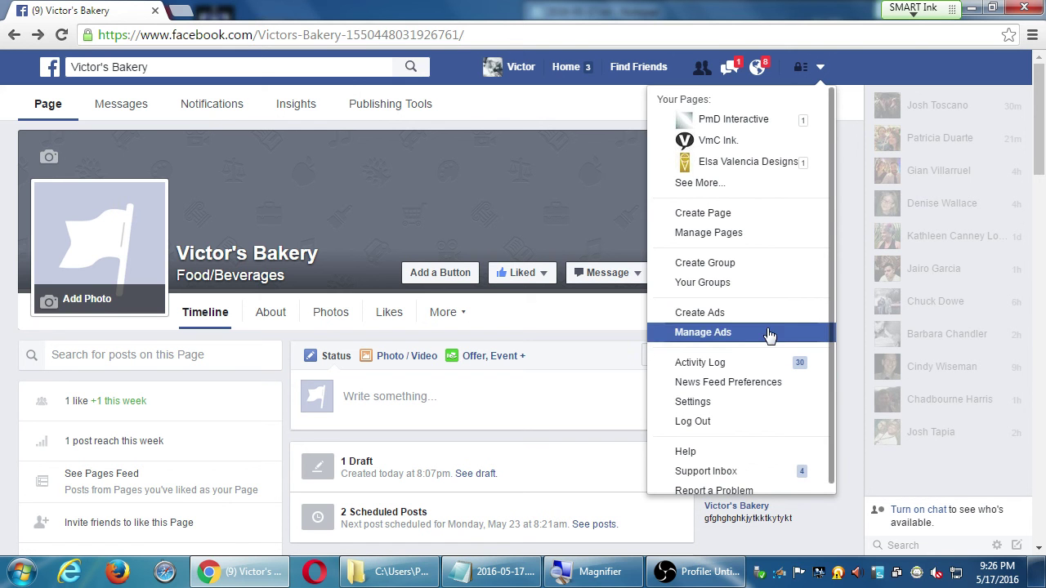
left_click(844, 261)
scroll(836, 264, "down", 4)
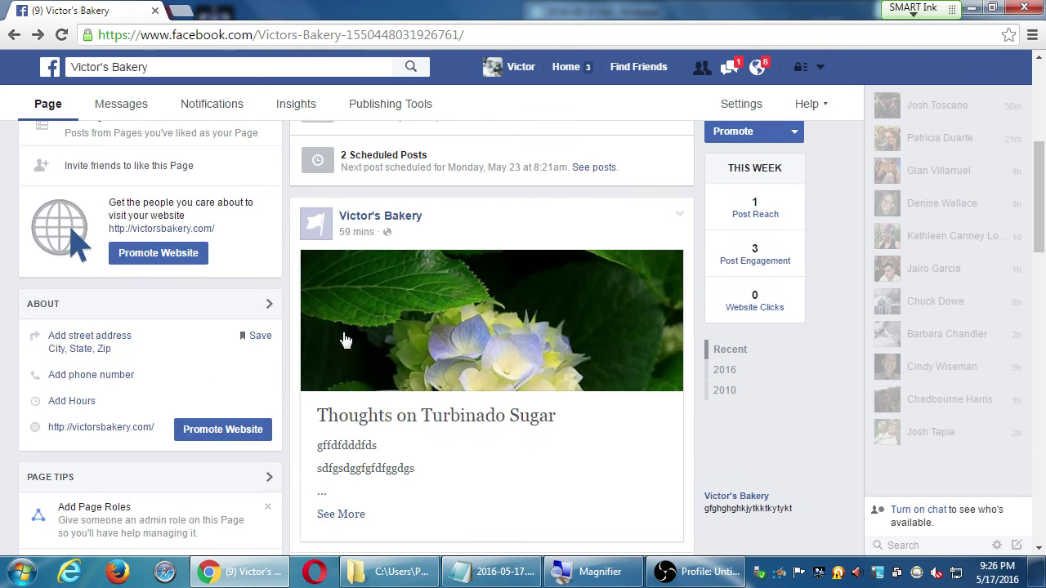
scroll(520, 401, "down", 10)
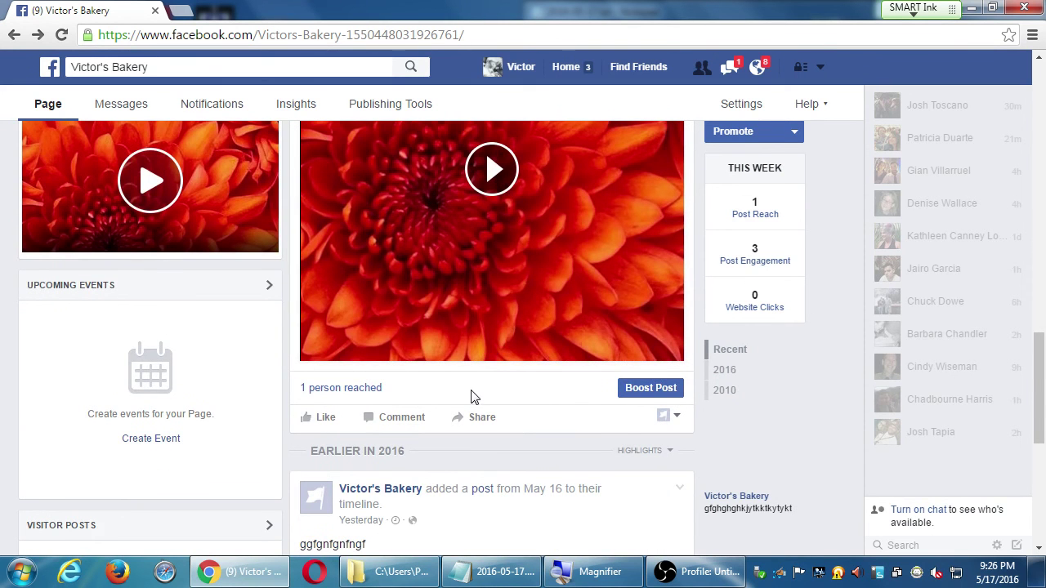
scroll(483, 403, "down", 4)
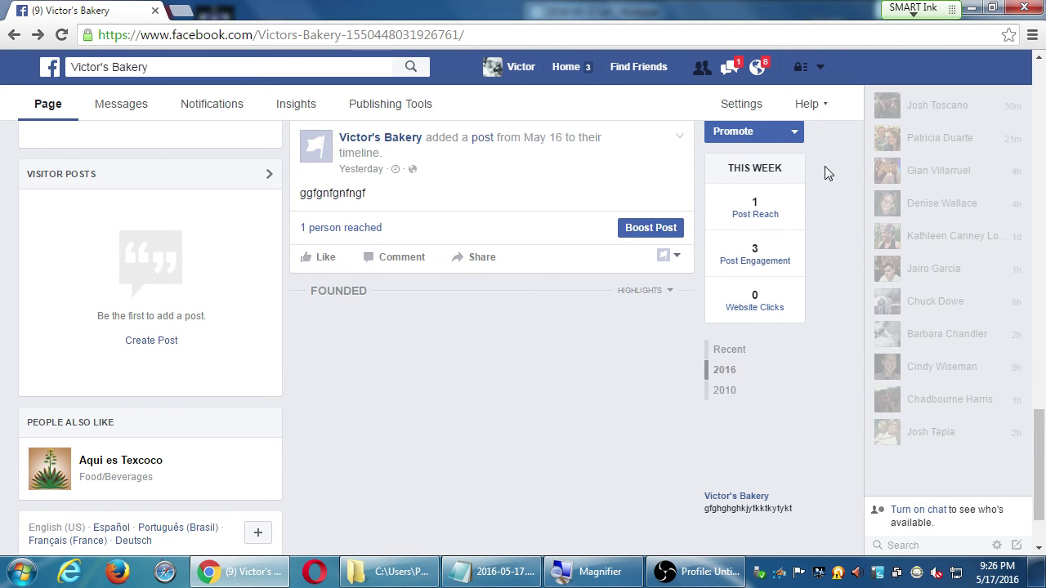
scroll(825, 186, "up", 4)
scroll(825, 187, "up", 5)
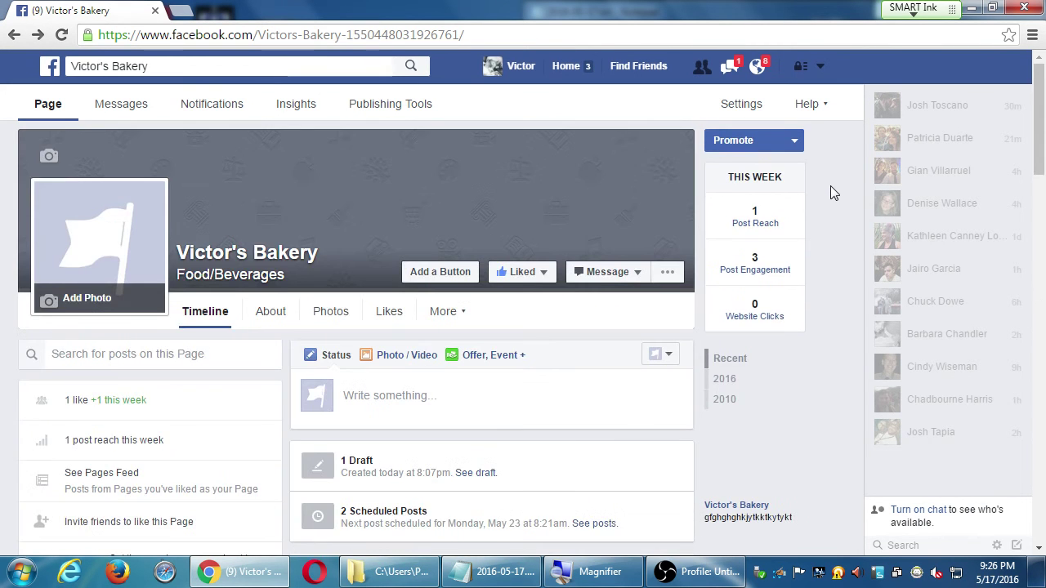
left_click(821, 67)
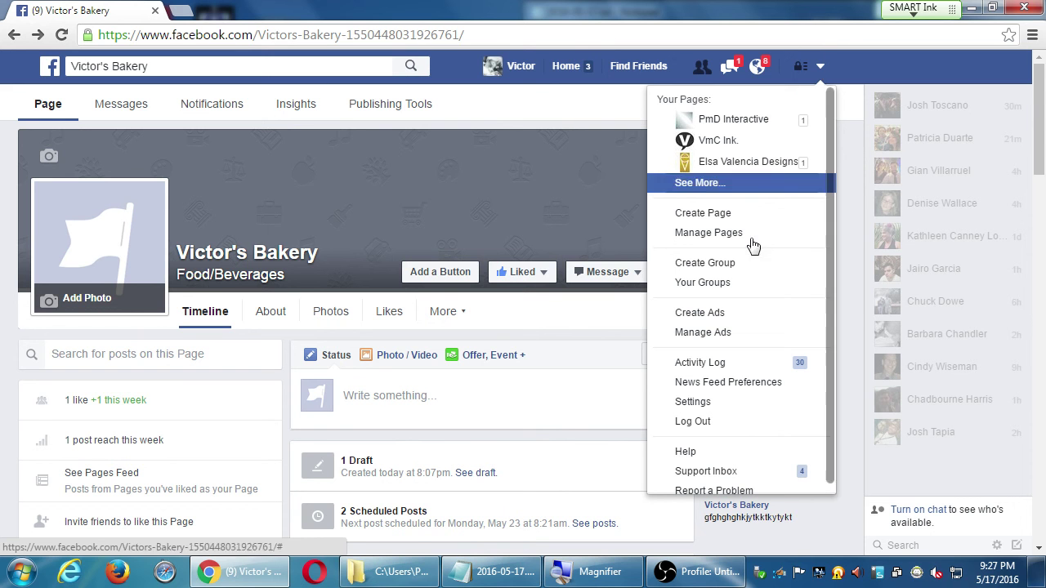
- Dismiss the account menu, check the Turbinado Sugar post, and return to the page top
scroll(630, 401, "down", 2)
scroll(570, 404, "down", 4)
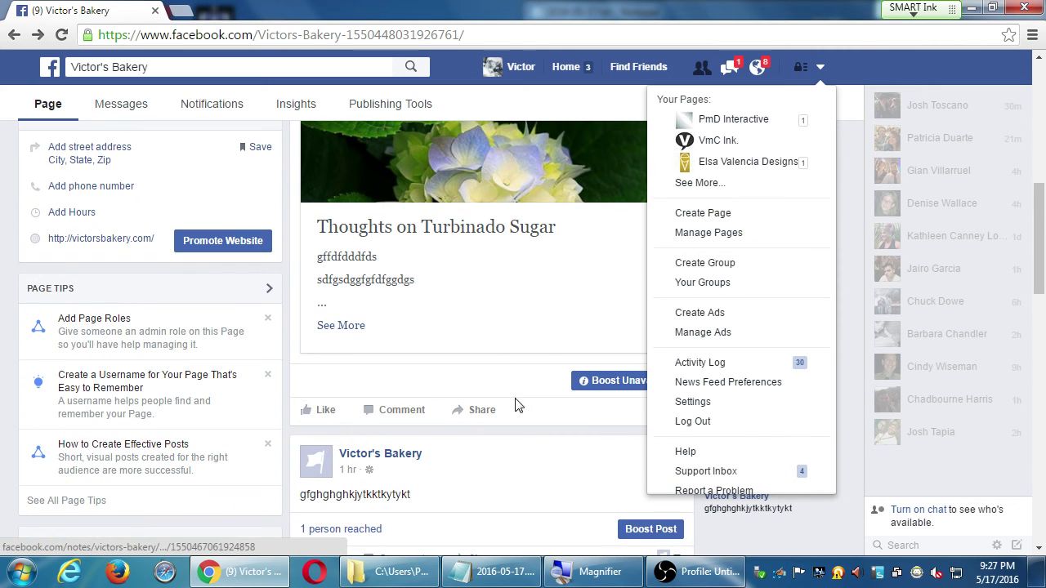
triple_click(285, 413)
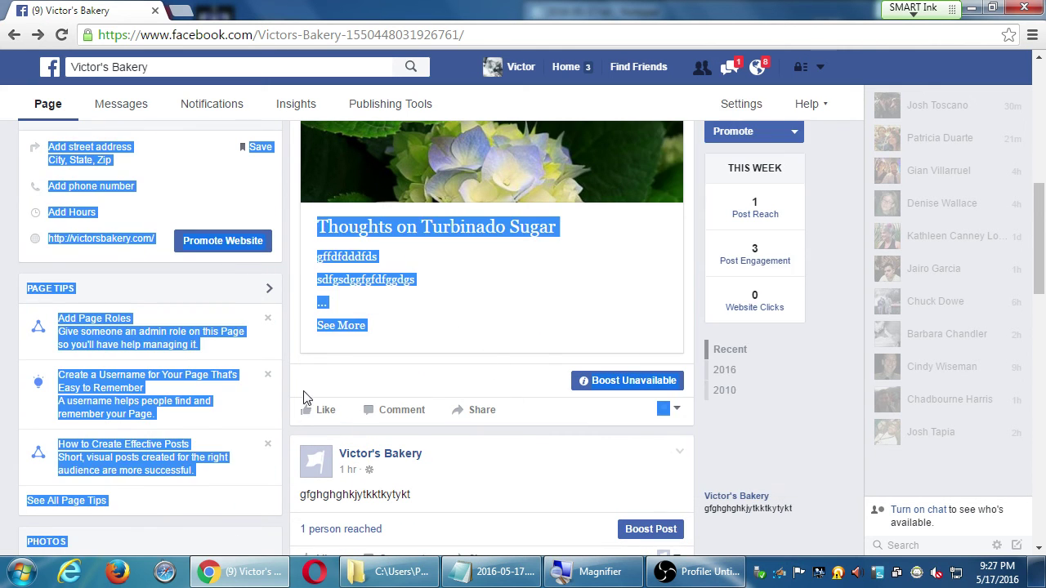
left_click(291, 377)
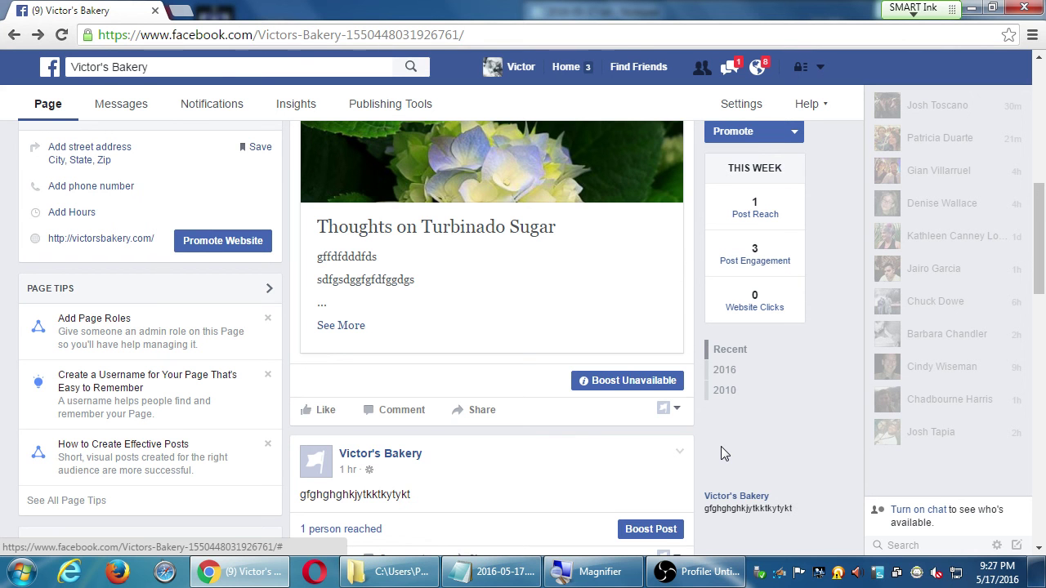
left_click(722, 349)
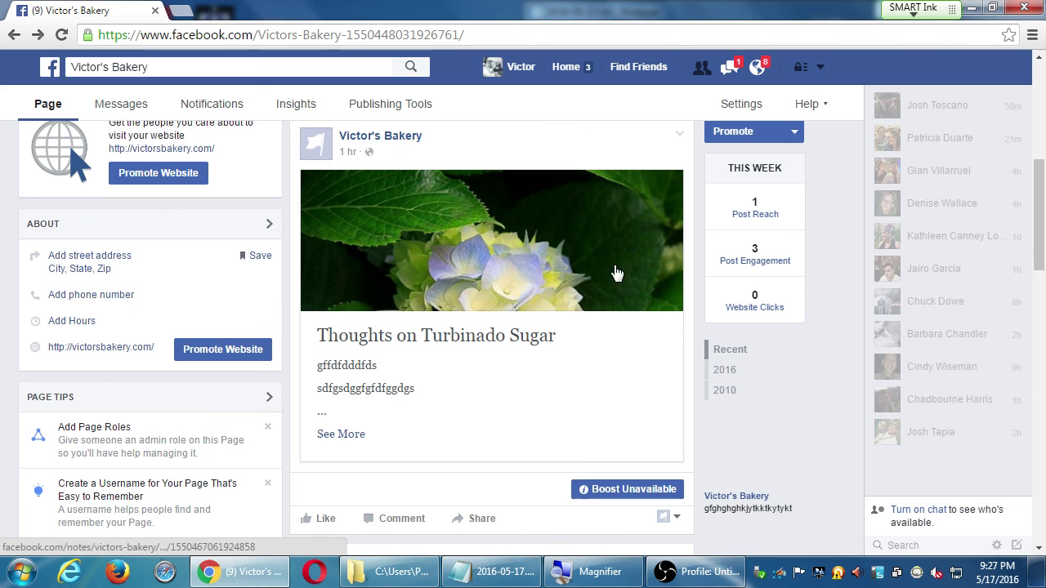
scroll(599, 300, "down", 1)
scroll(607, 303, "up", 7)
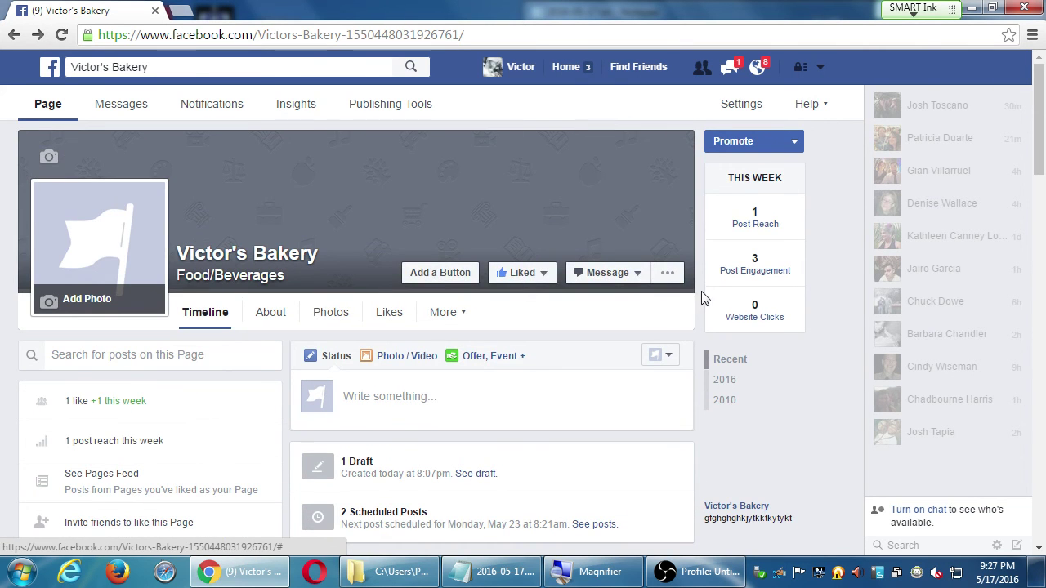
mouse_move(713, 279)
- Start a new ad in Ads Manager from the account menu's Create Ads option
left_click(609, 272)
left_click(609, 272)
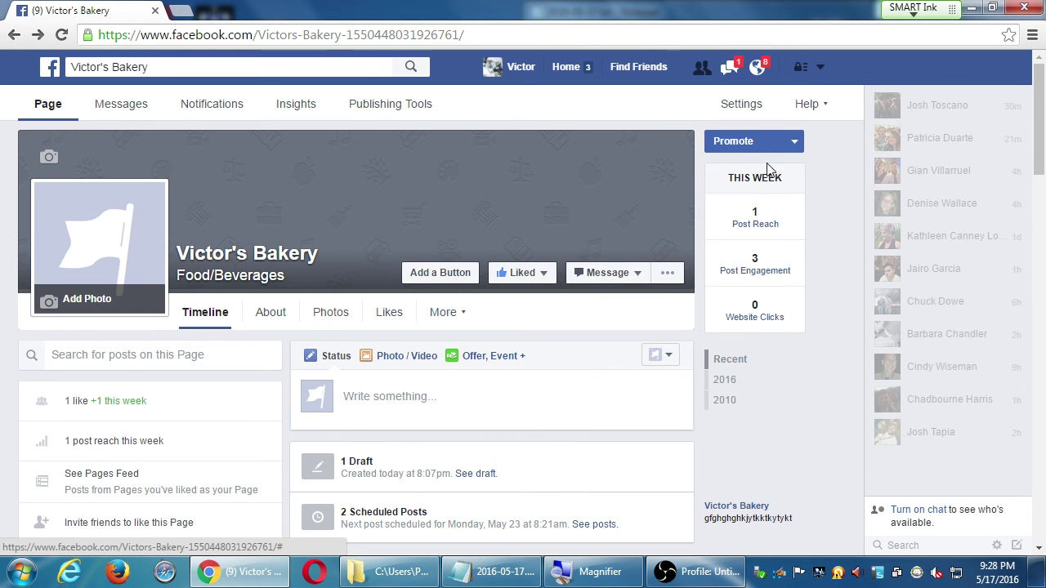
left_click(820, 67)
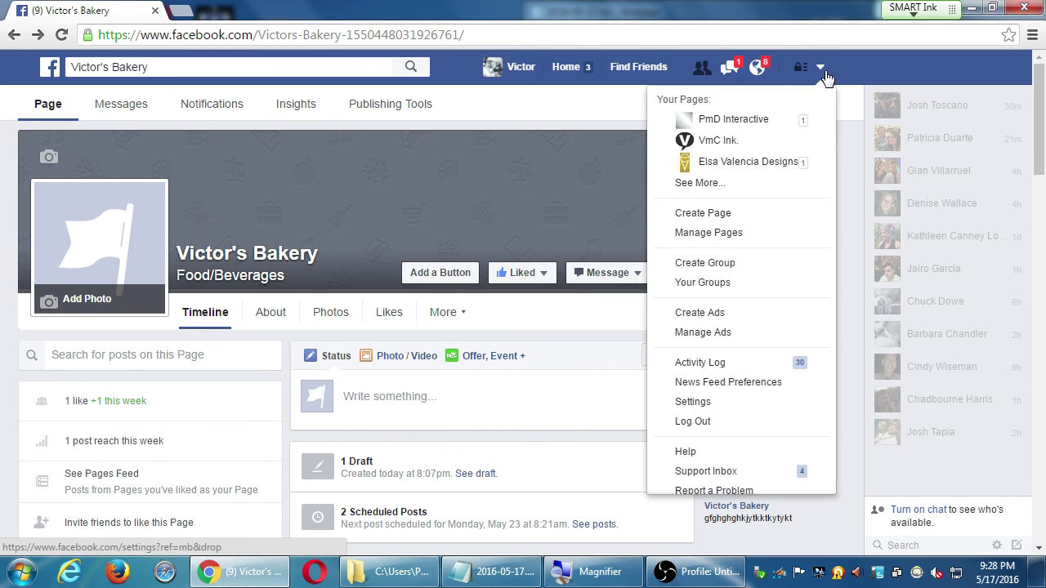
left_click(692, 320)
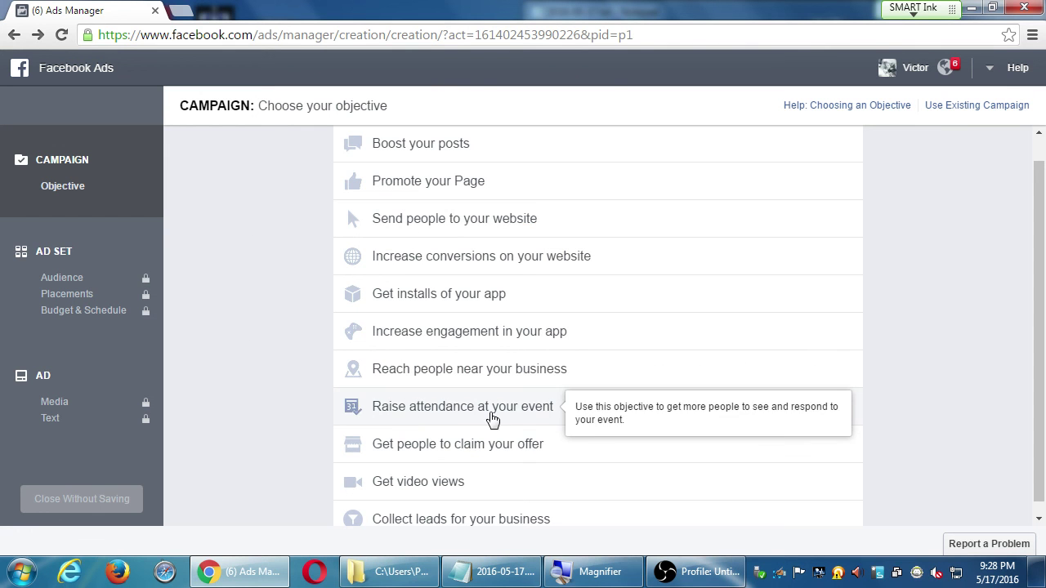
- Pick the Send people to your website objective, then return to the Victor's Bakery page
scroll(245, 405, "down", 1)
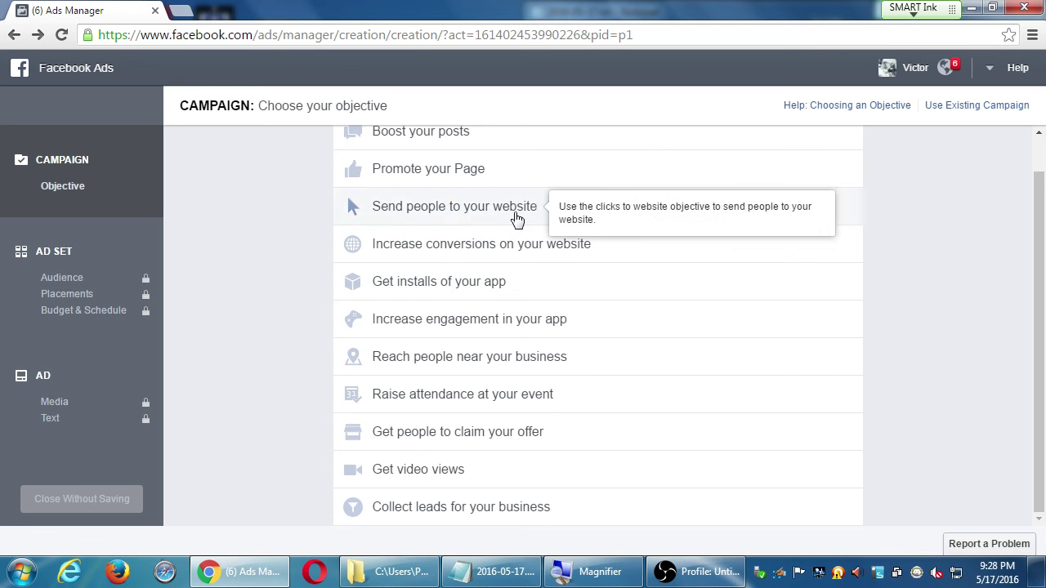
left_click(516, 207)
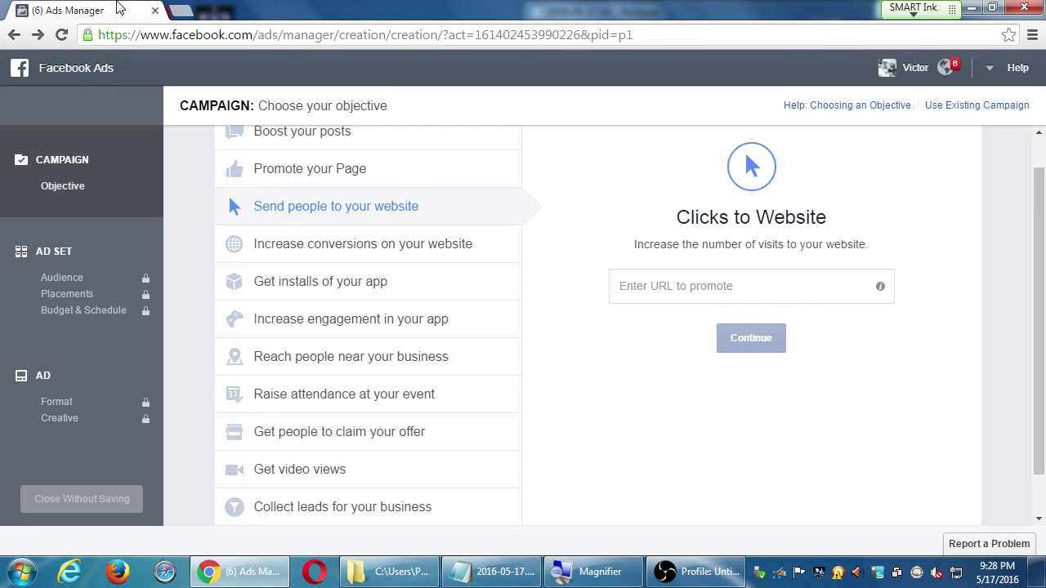
left_click(14, 35)
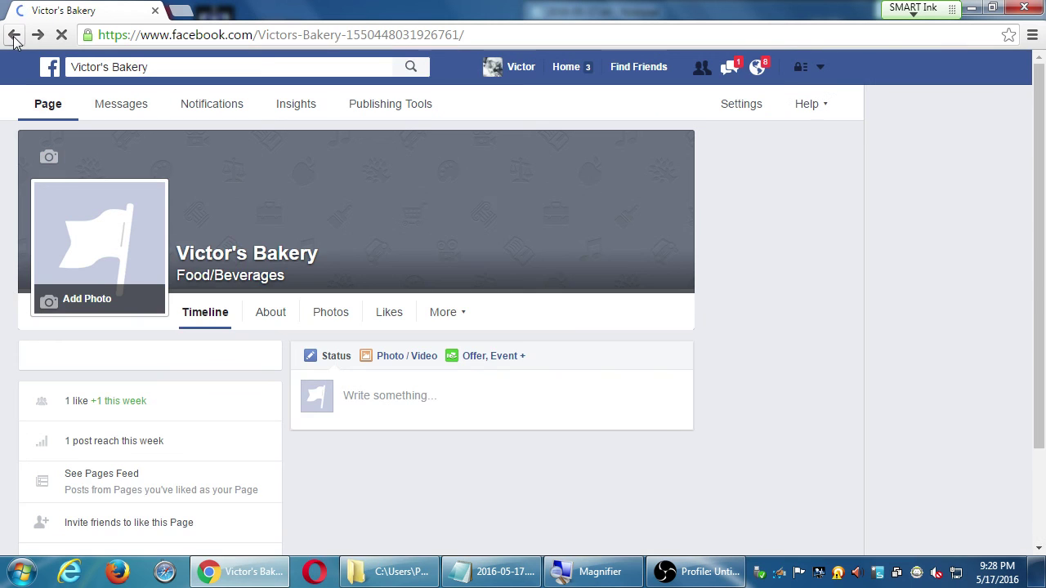